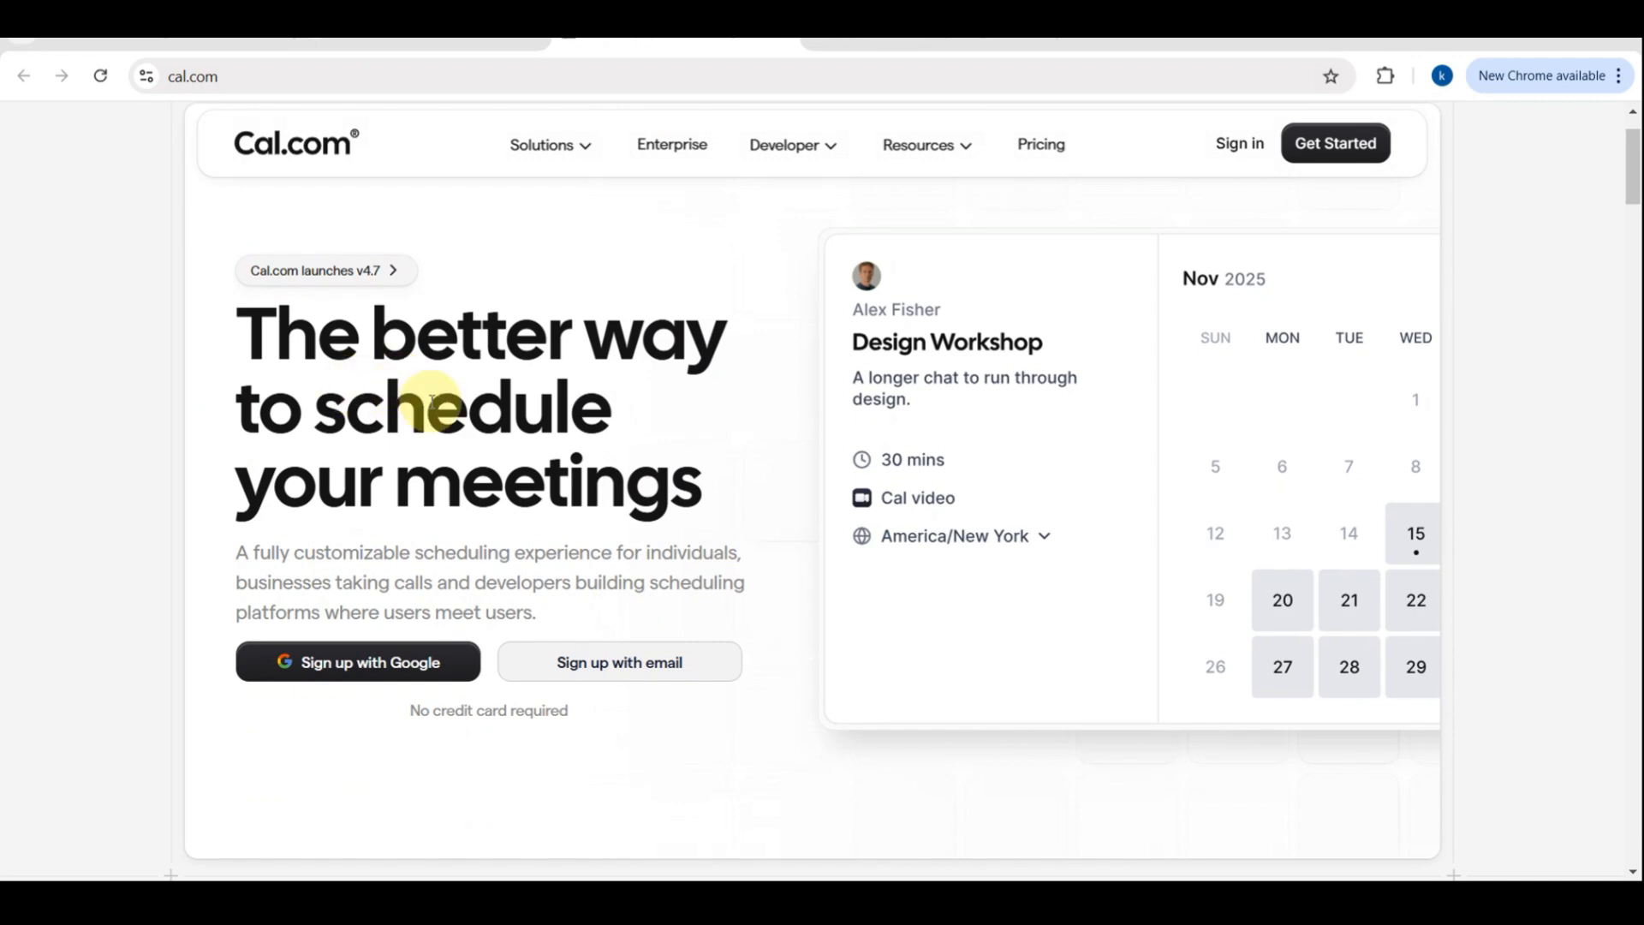
# Scroll through the Cal.com homepage to review its scheduling features
pyautogui.scroll(1, 428, 403)
pyautogui.scroll(3, 428, 410)
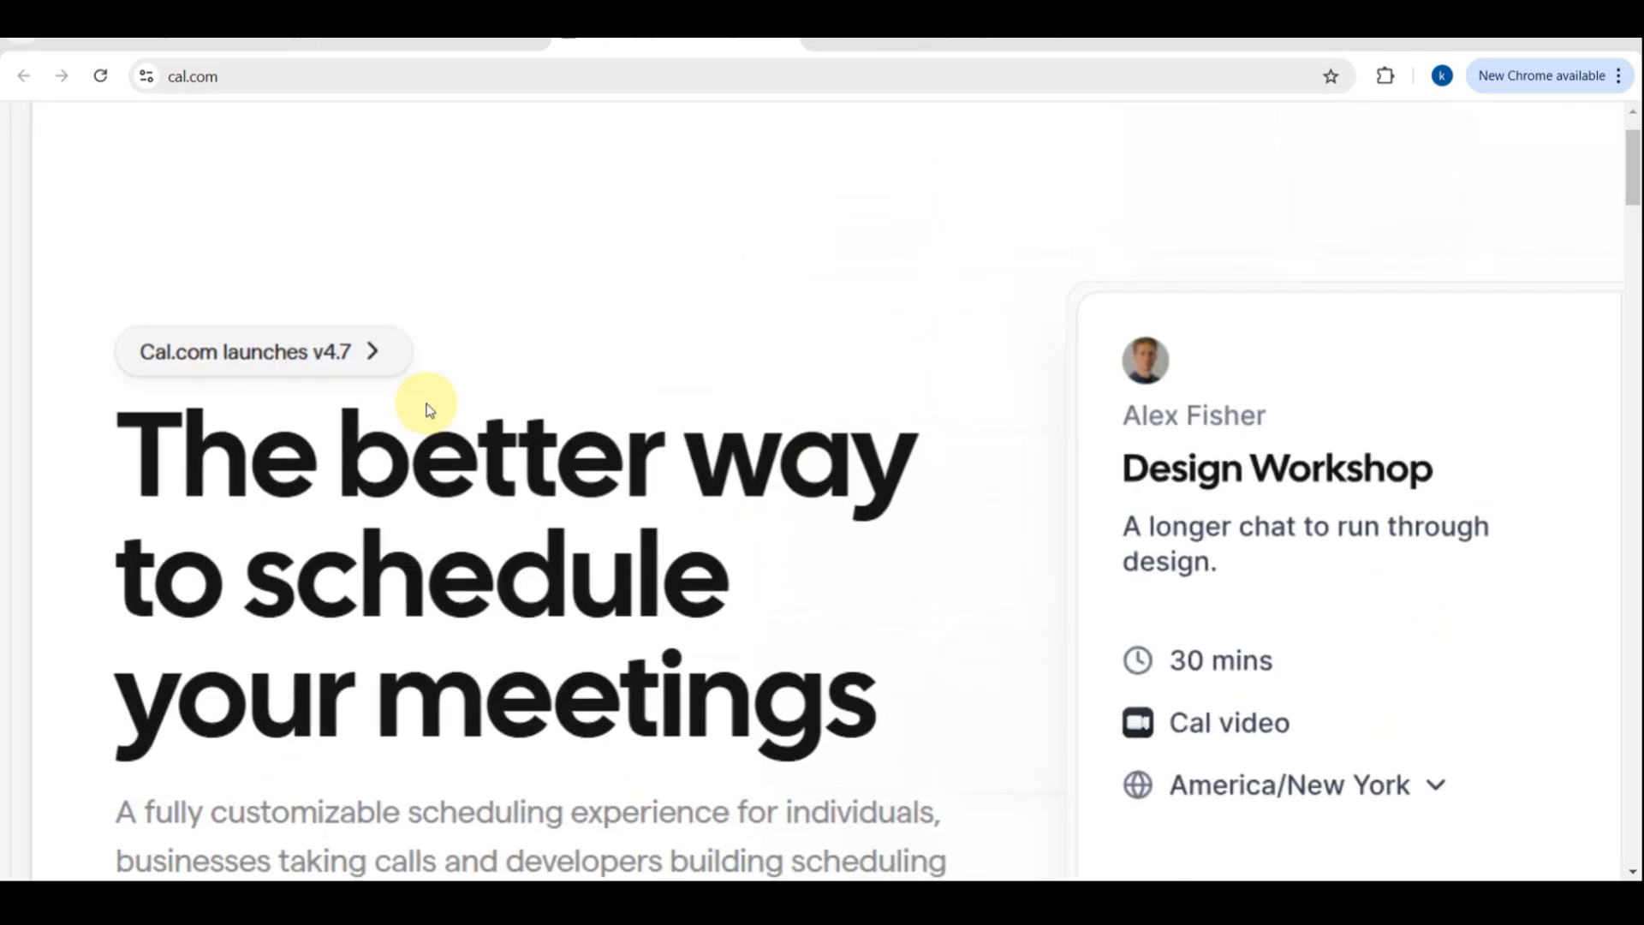
pyautogui.scroll(-1, 427, 410)
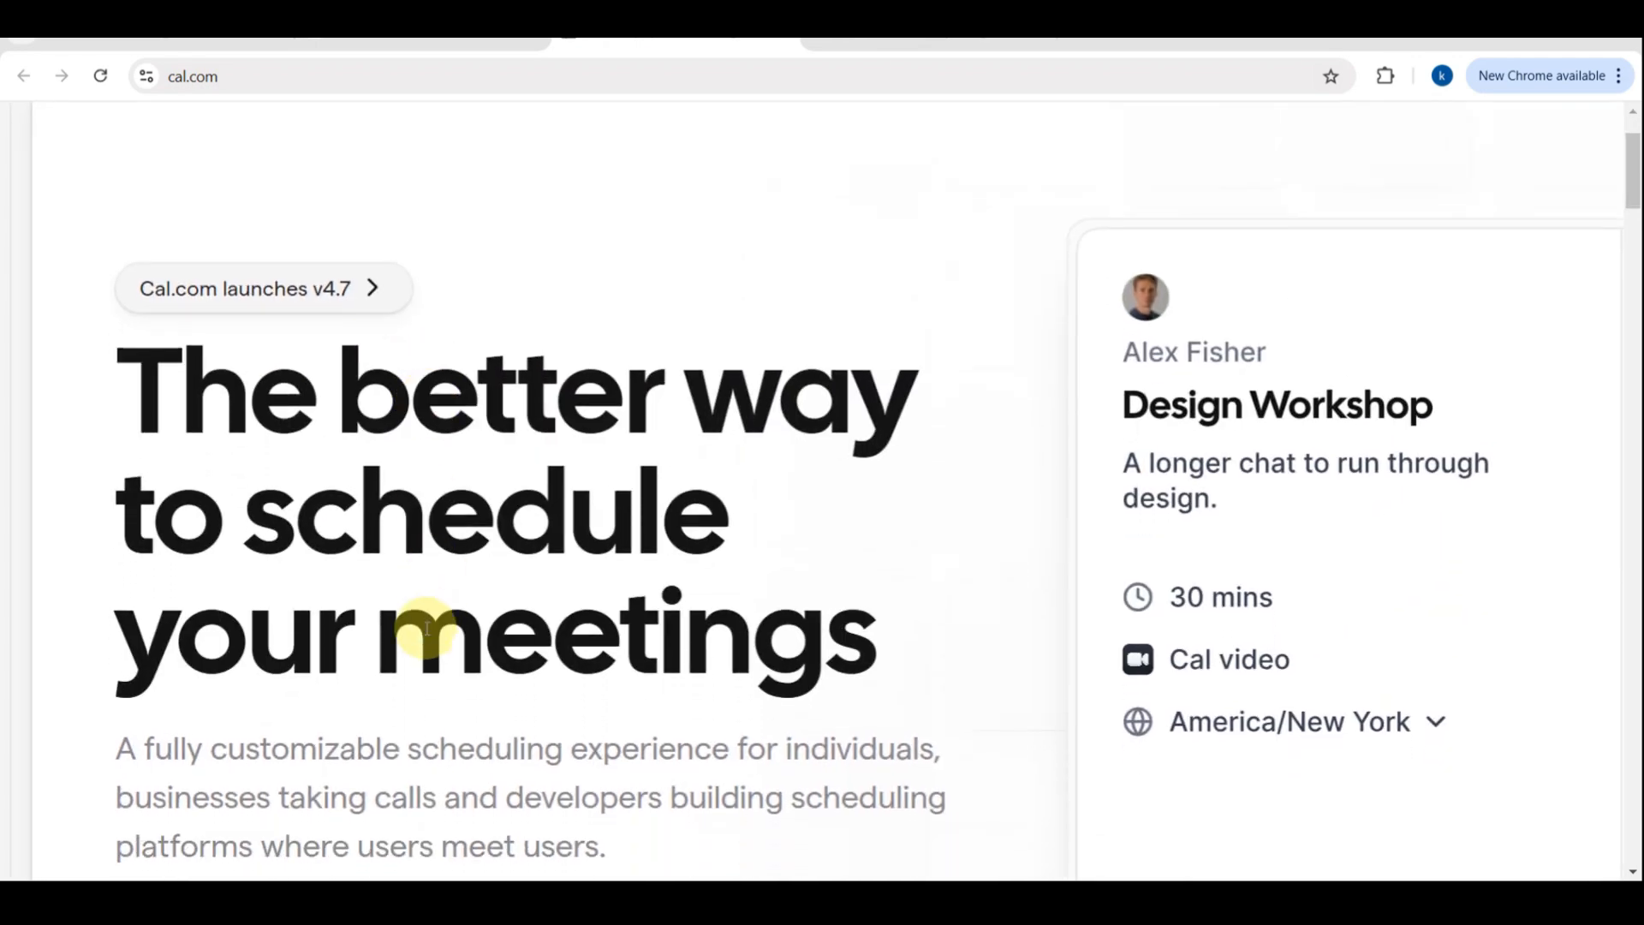
pyautogui.scroll(-1, 427, 628)
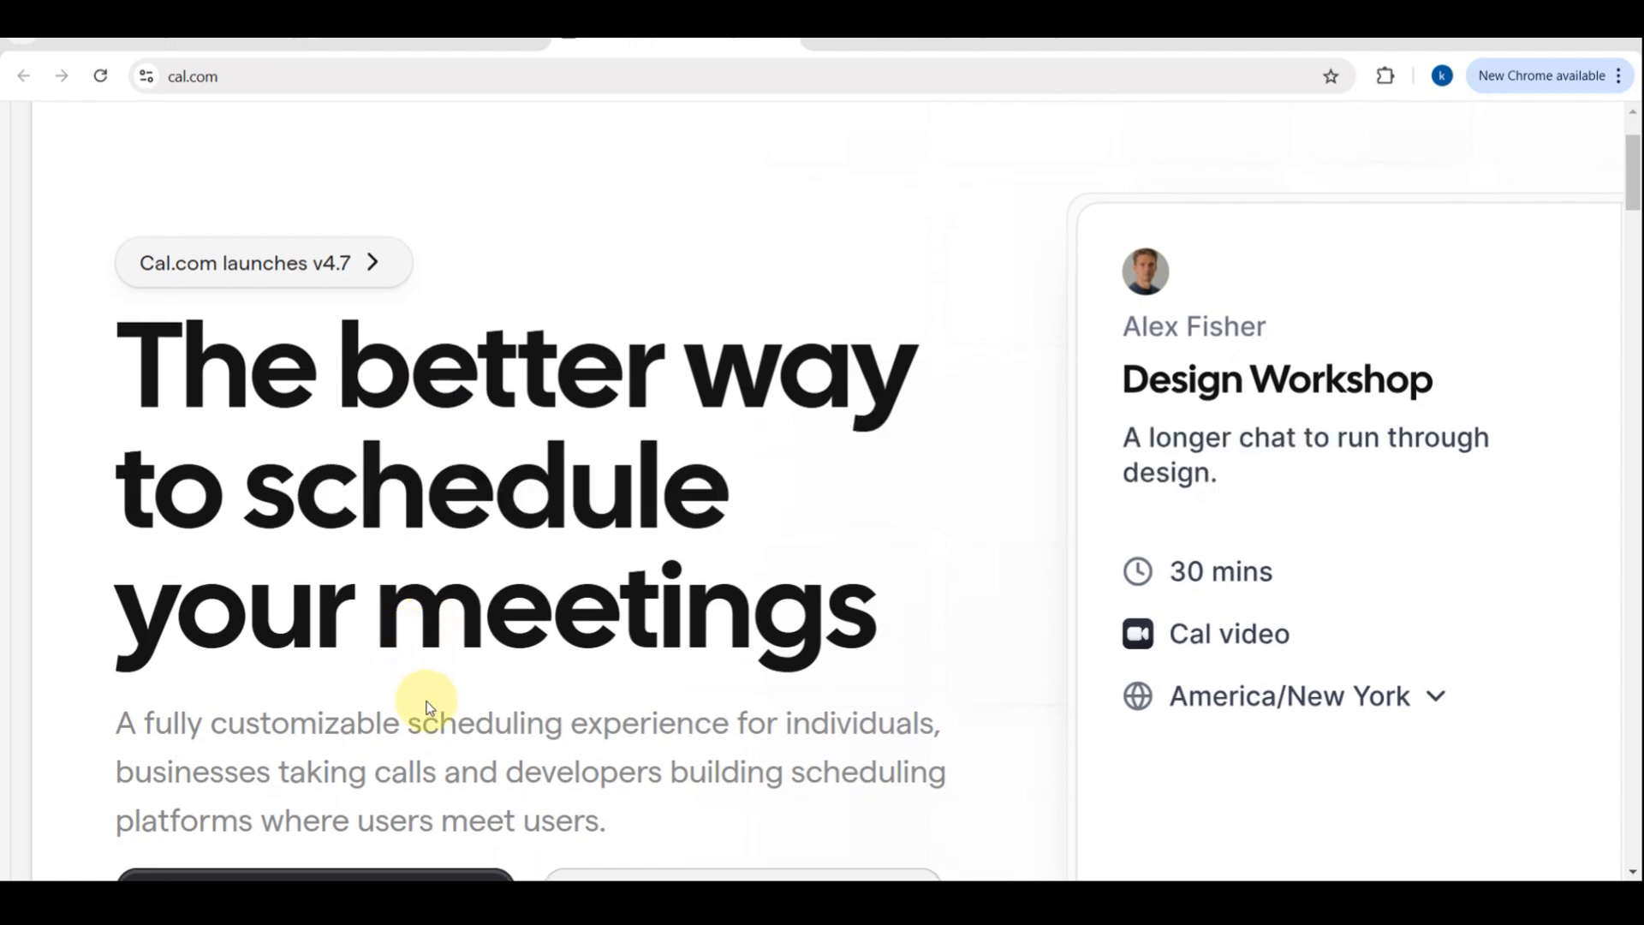
pyautogui.scroll(-3, 429, 703)
pyautogui.scroll(-3, 430, 705)
pyautogui.scroll(-6, 430, 707)
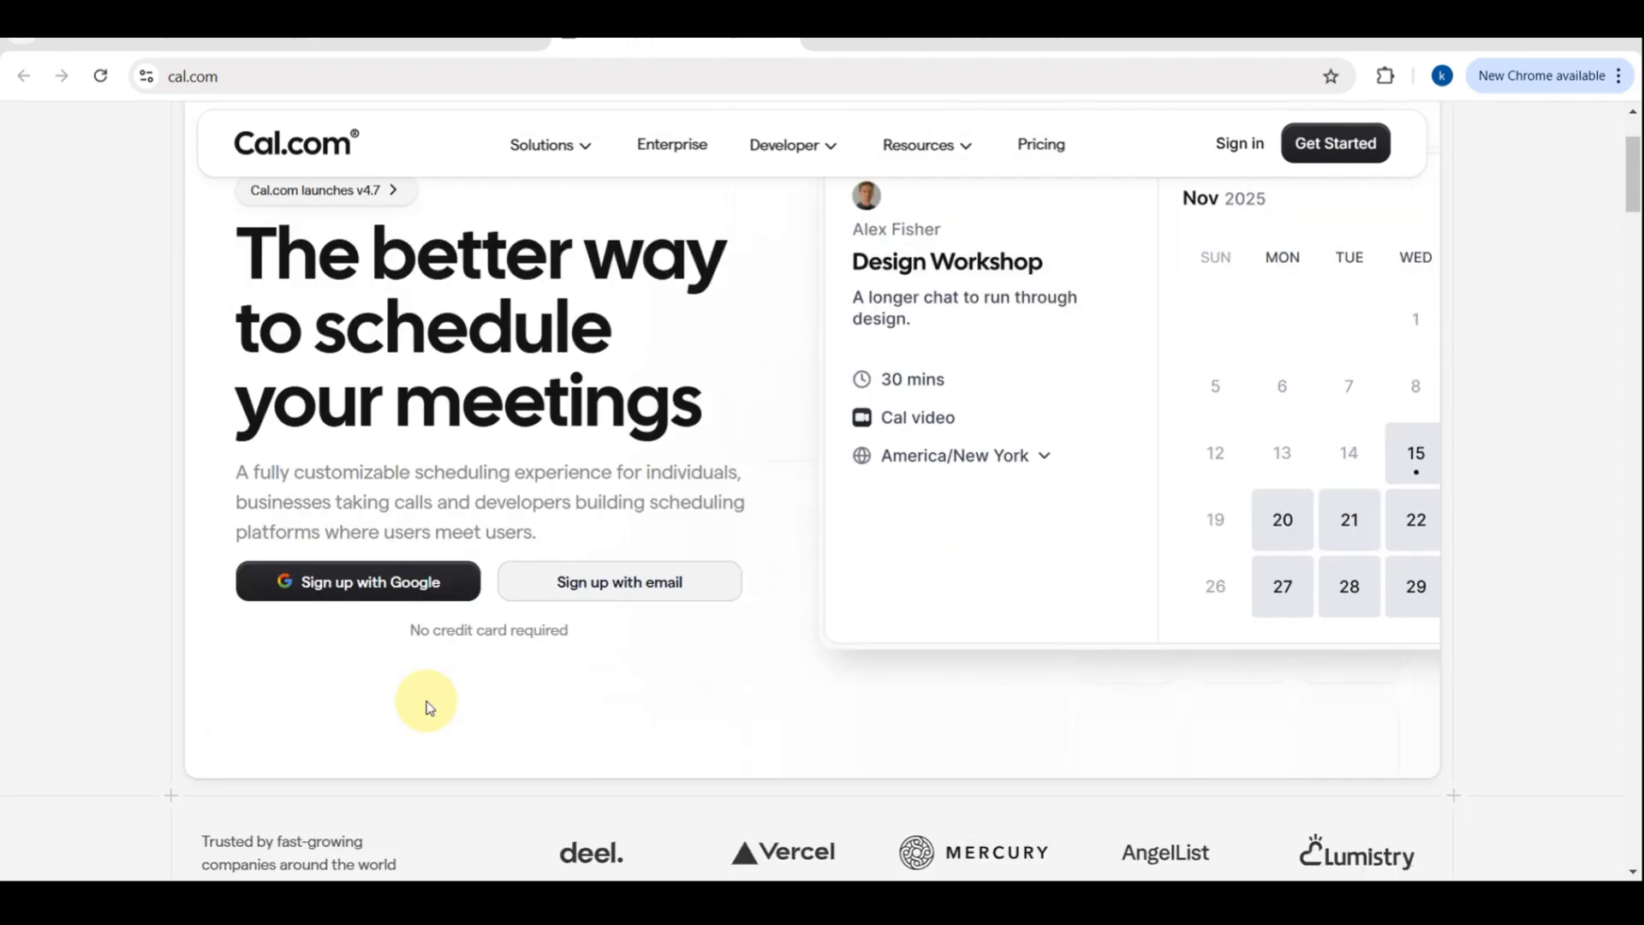
pyautogui.scroll(-4, 430, 708)
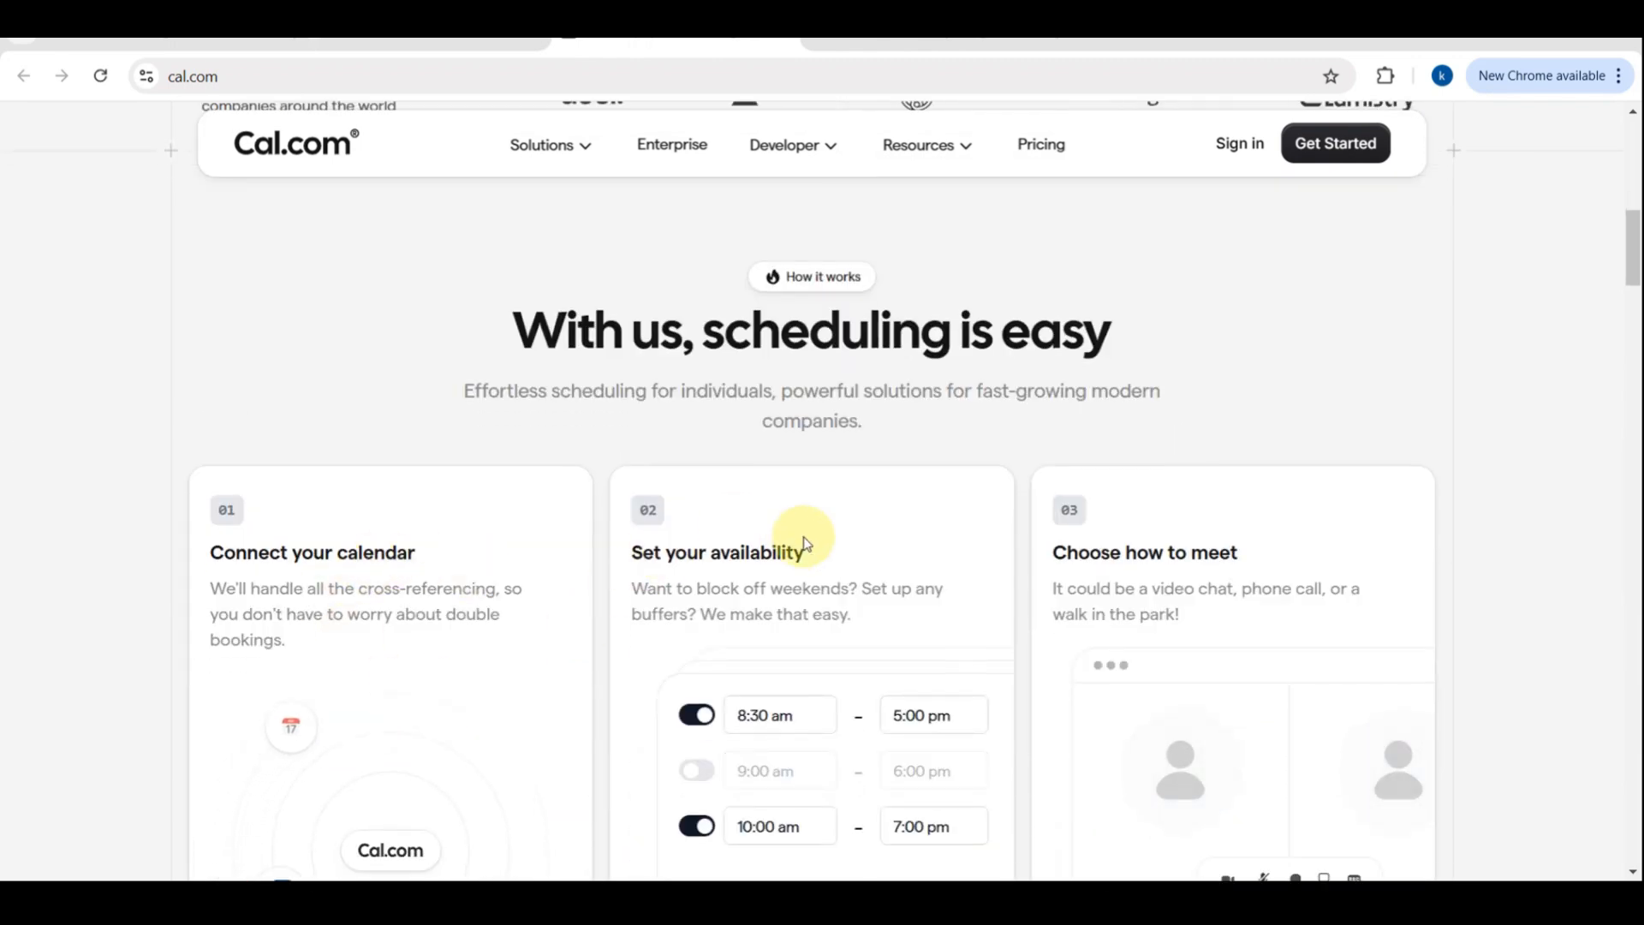
pyautogui.scroll(3, 1252, 283)
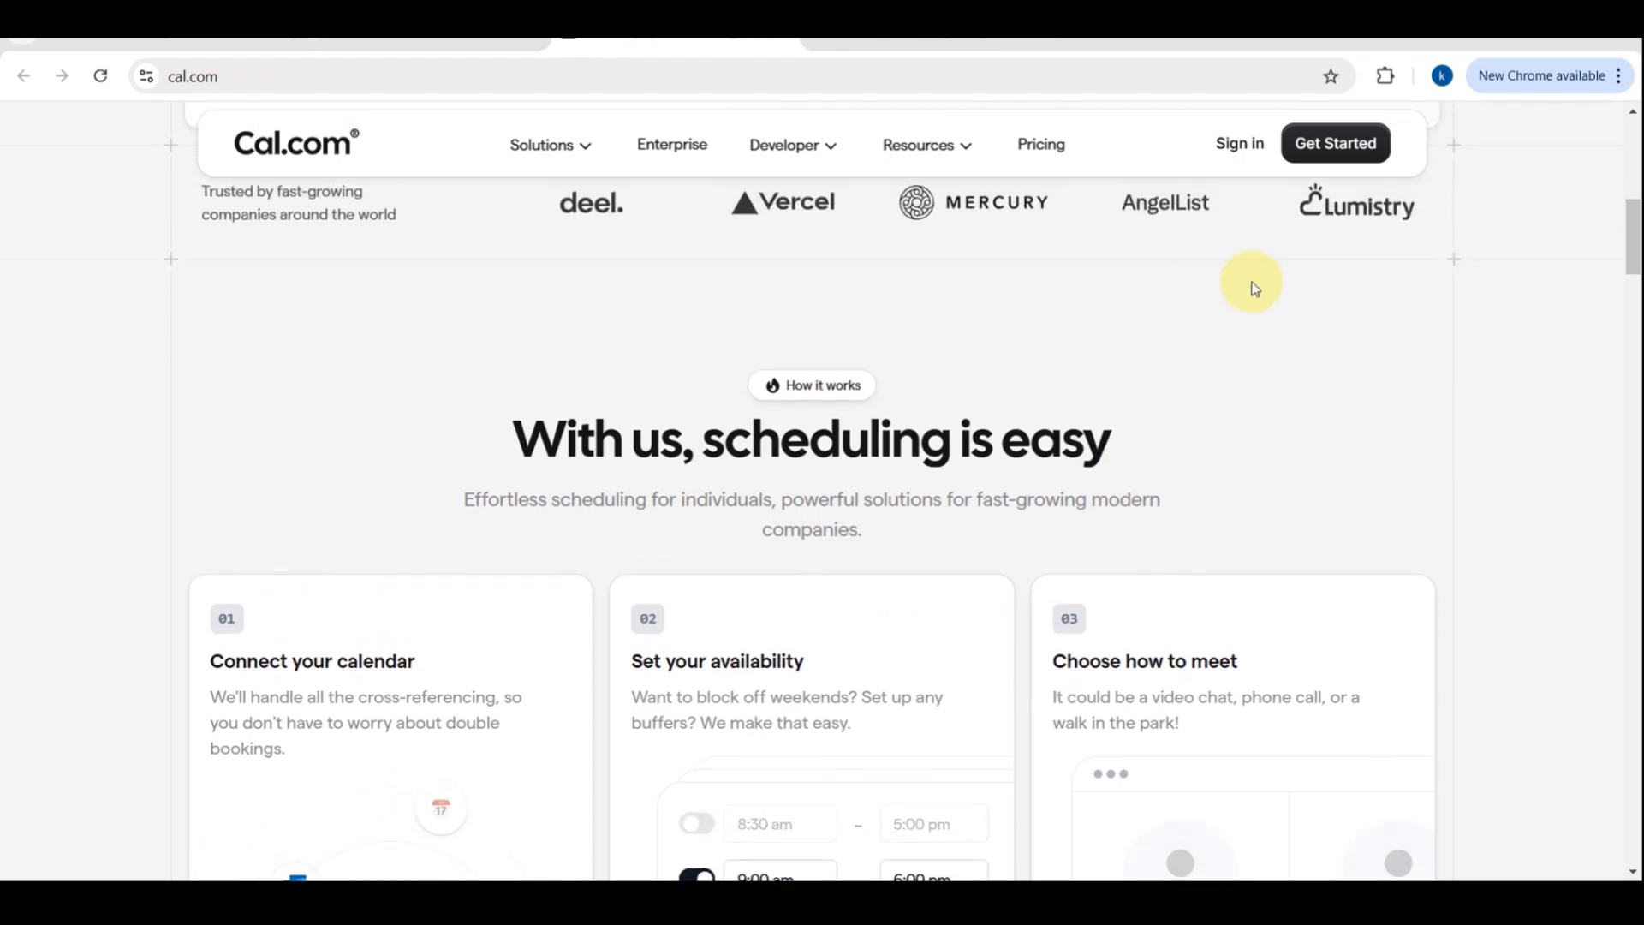
pyautogui.scroll(-10, 1252, 288)
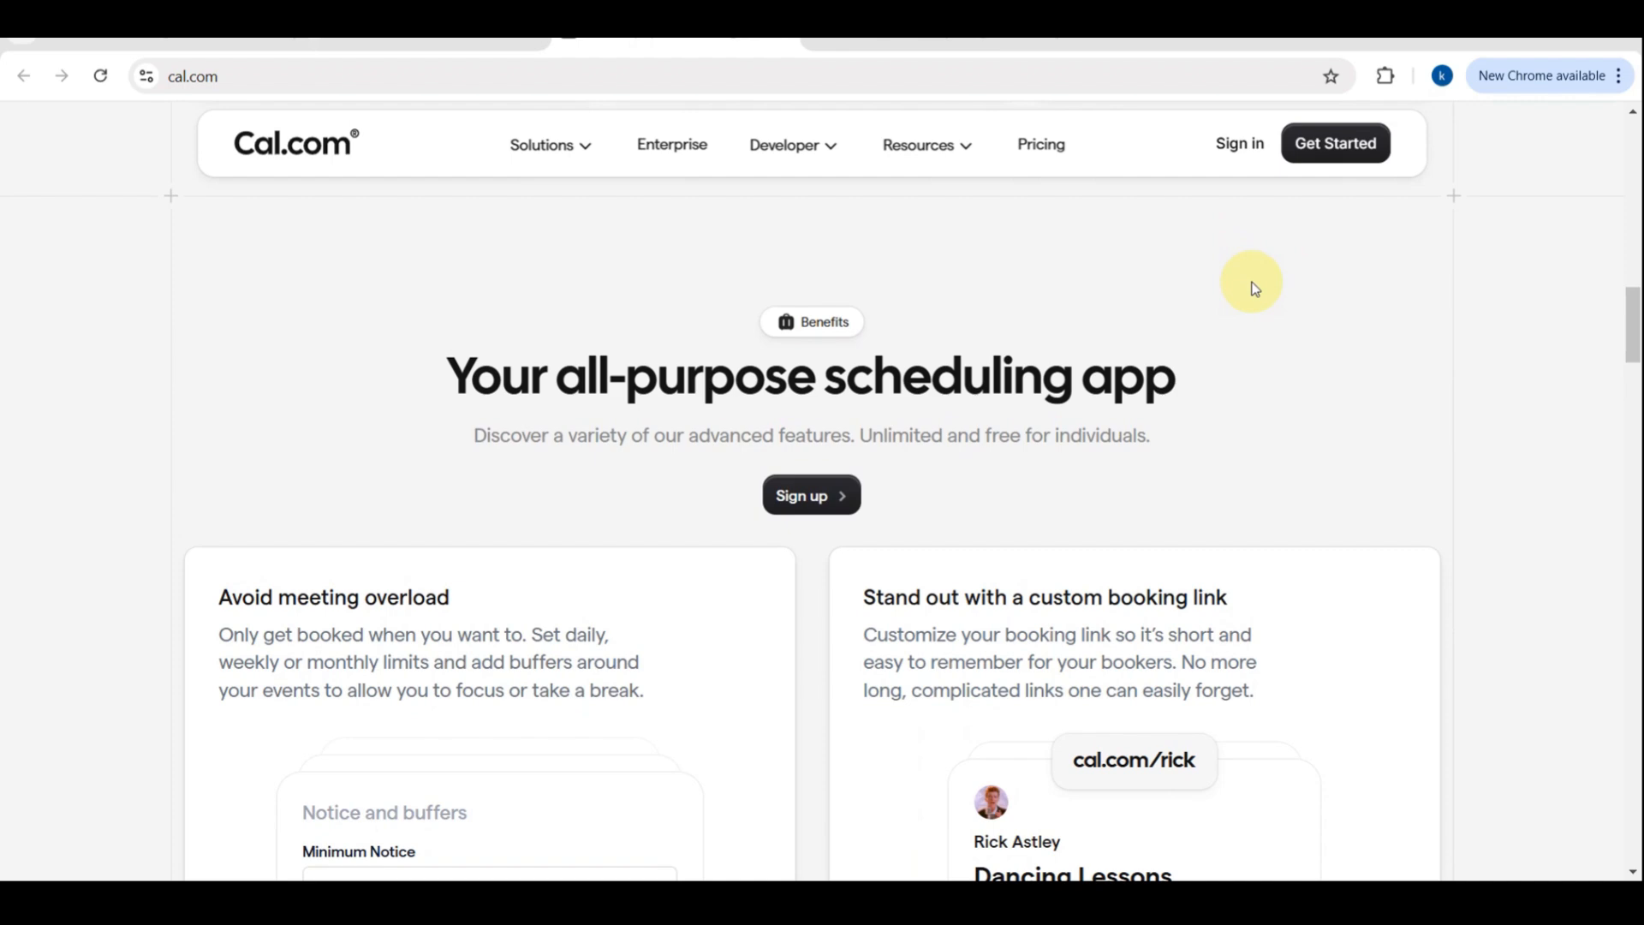
pyautogui.scroll(-3, 1252, 288)
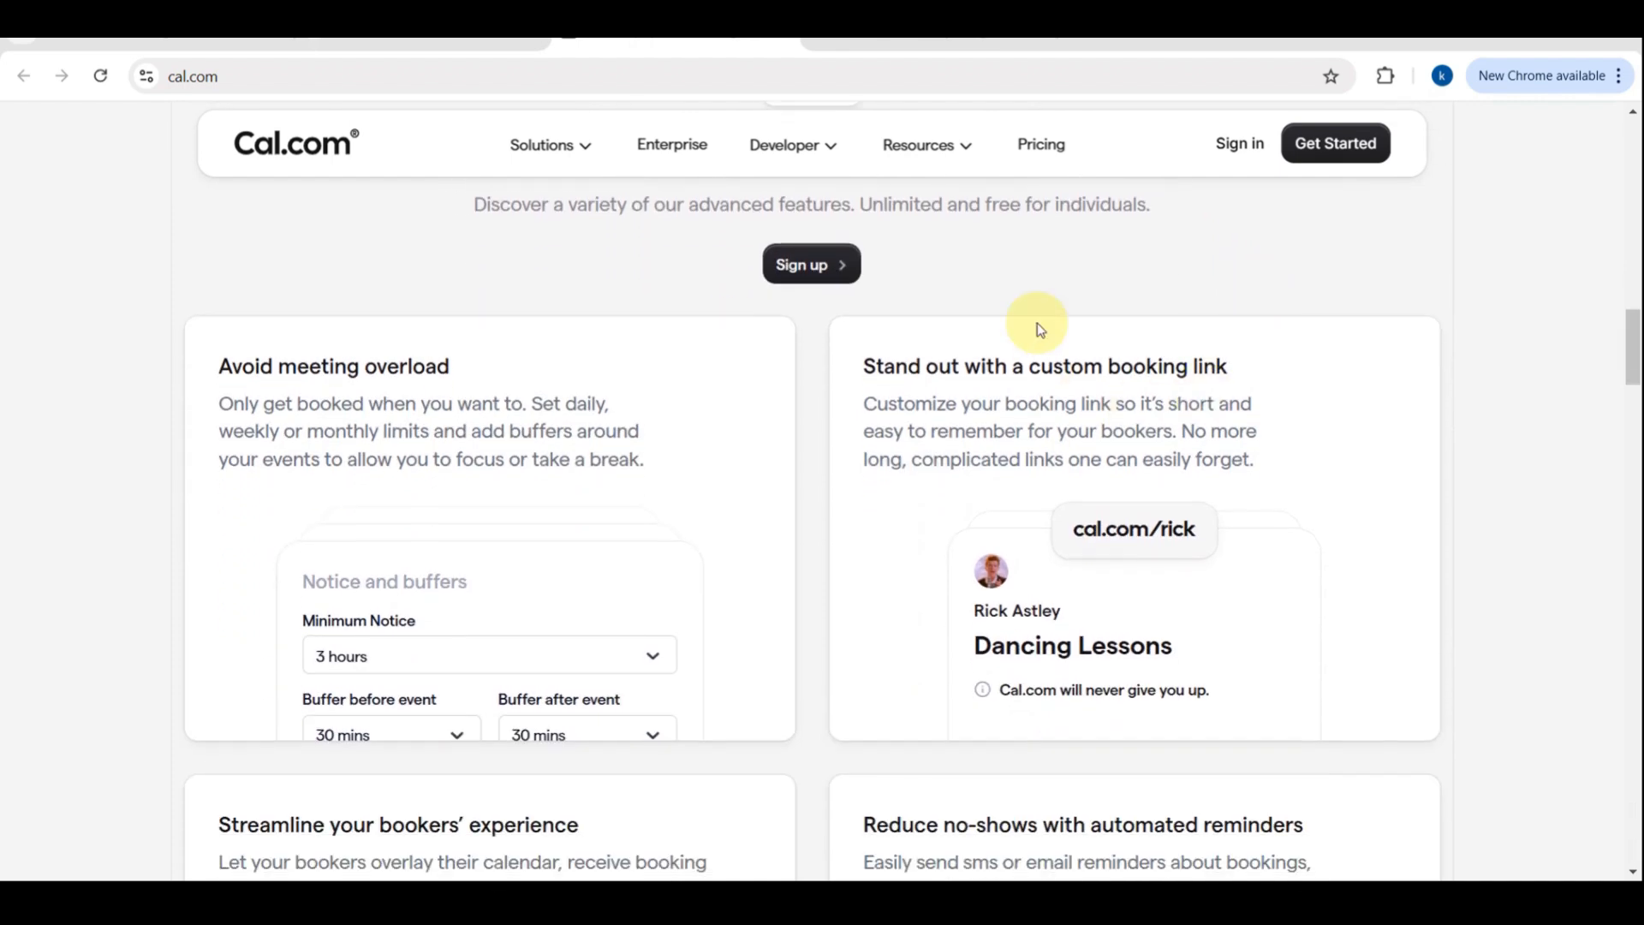
pyautogui.scroll(-2, 1018, 360)
pyautogui.scroll(10, 1018, 359)
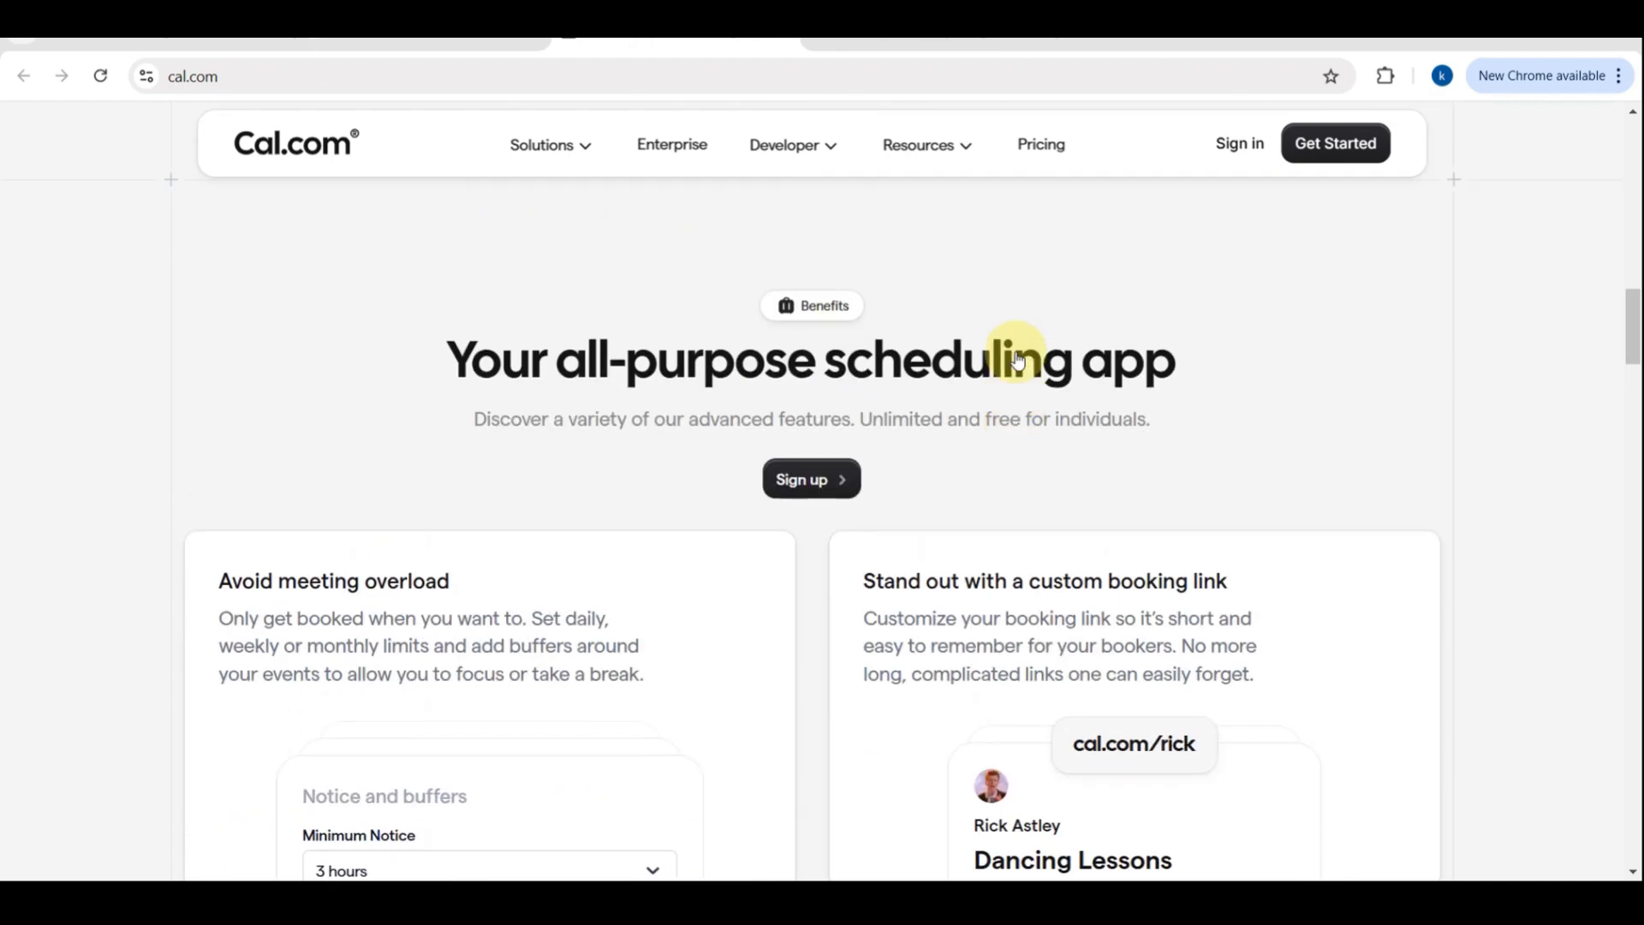
pyautogui.scroll(2, 1015, 352)
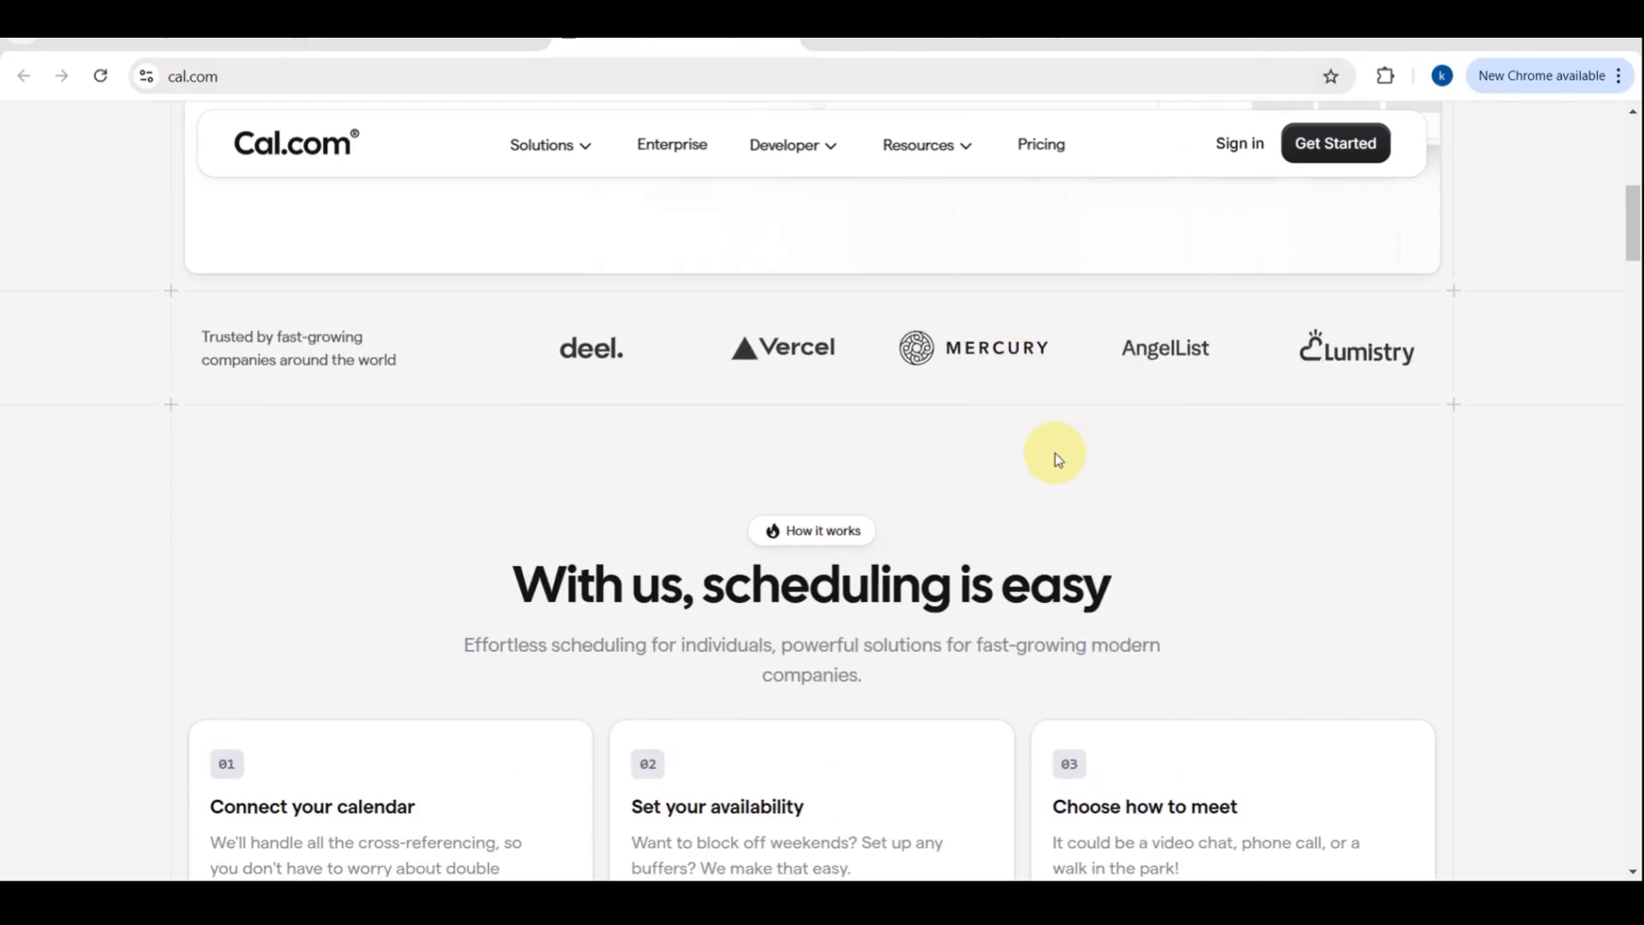
pyautogui.scroll(-3, 1055, 454)
pyautogui.scroll(-3, 1055, 454)
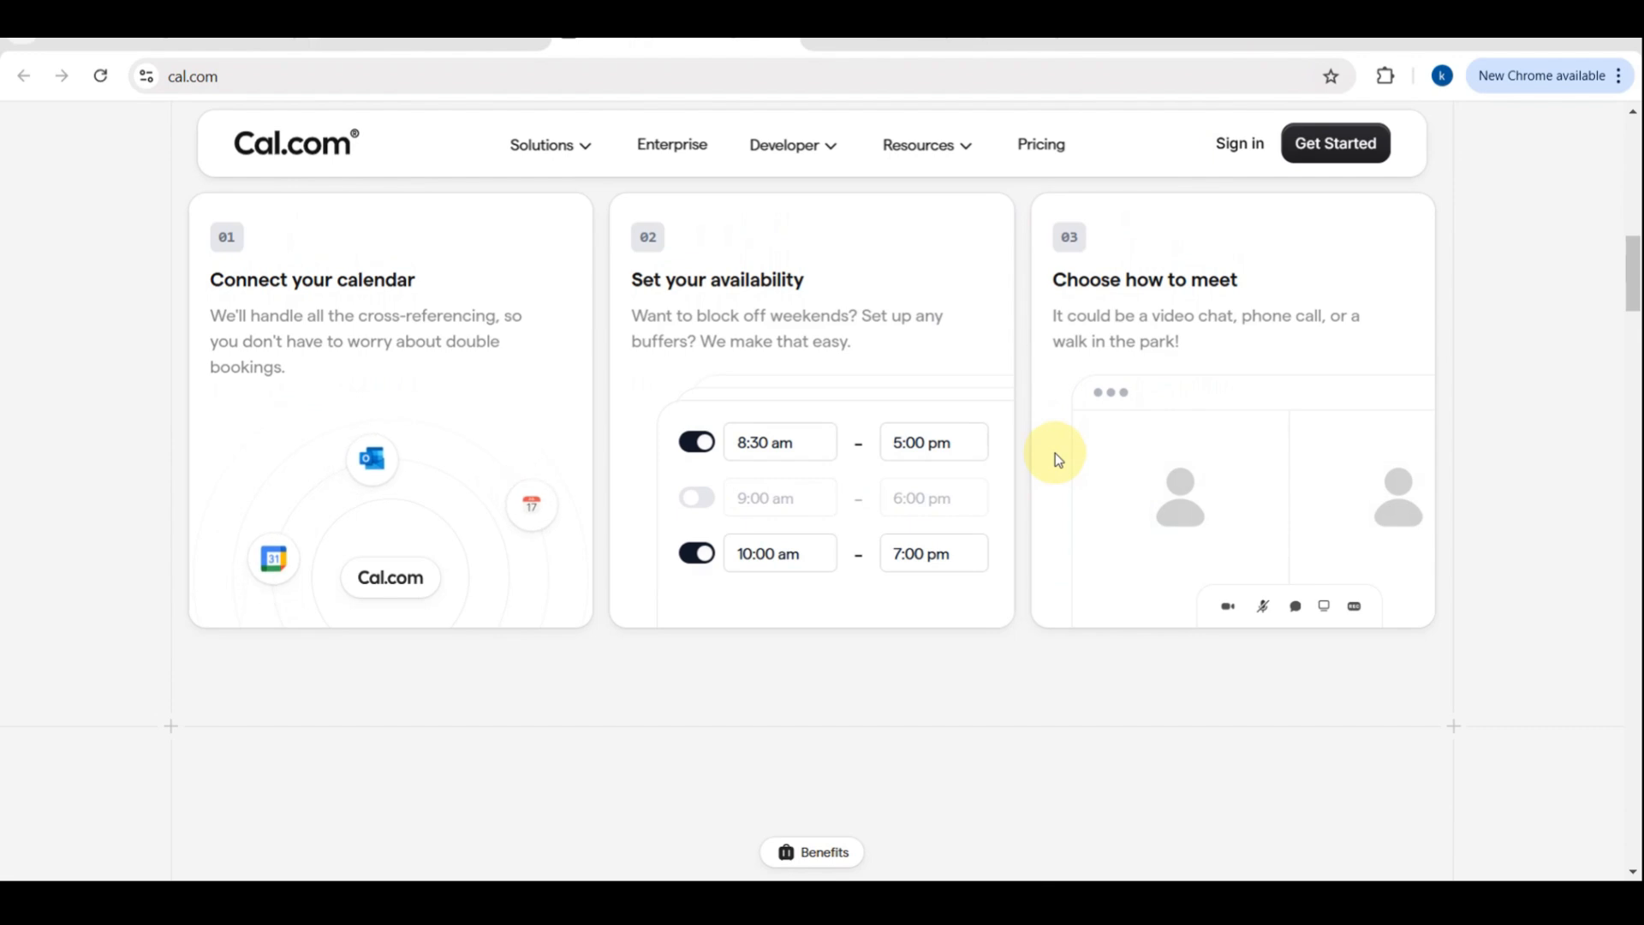
pyautogui.scroll(-3, 1055, 454)
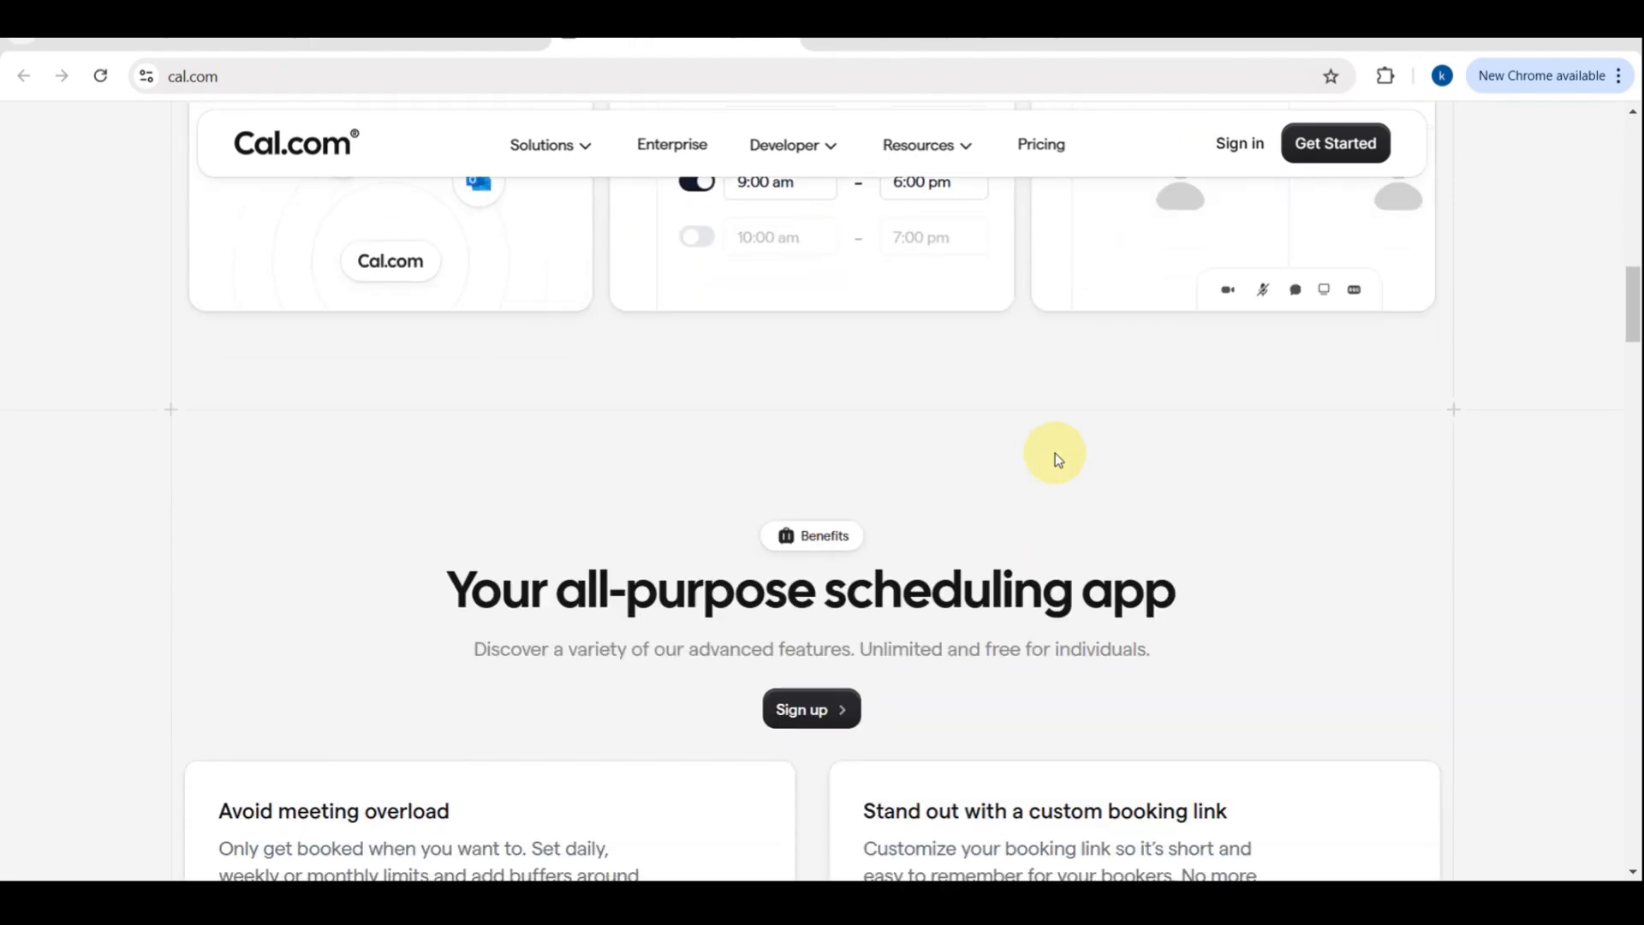
pyautogui.scroll(-5, 1055, 454)
pyautogui.scroll(-8, 1055, 454)
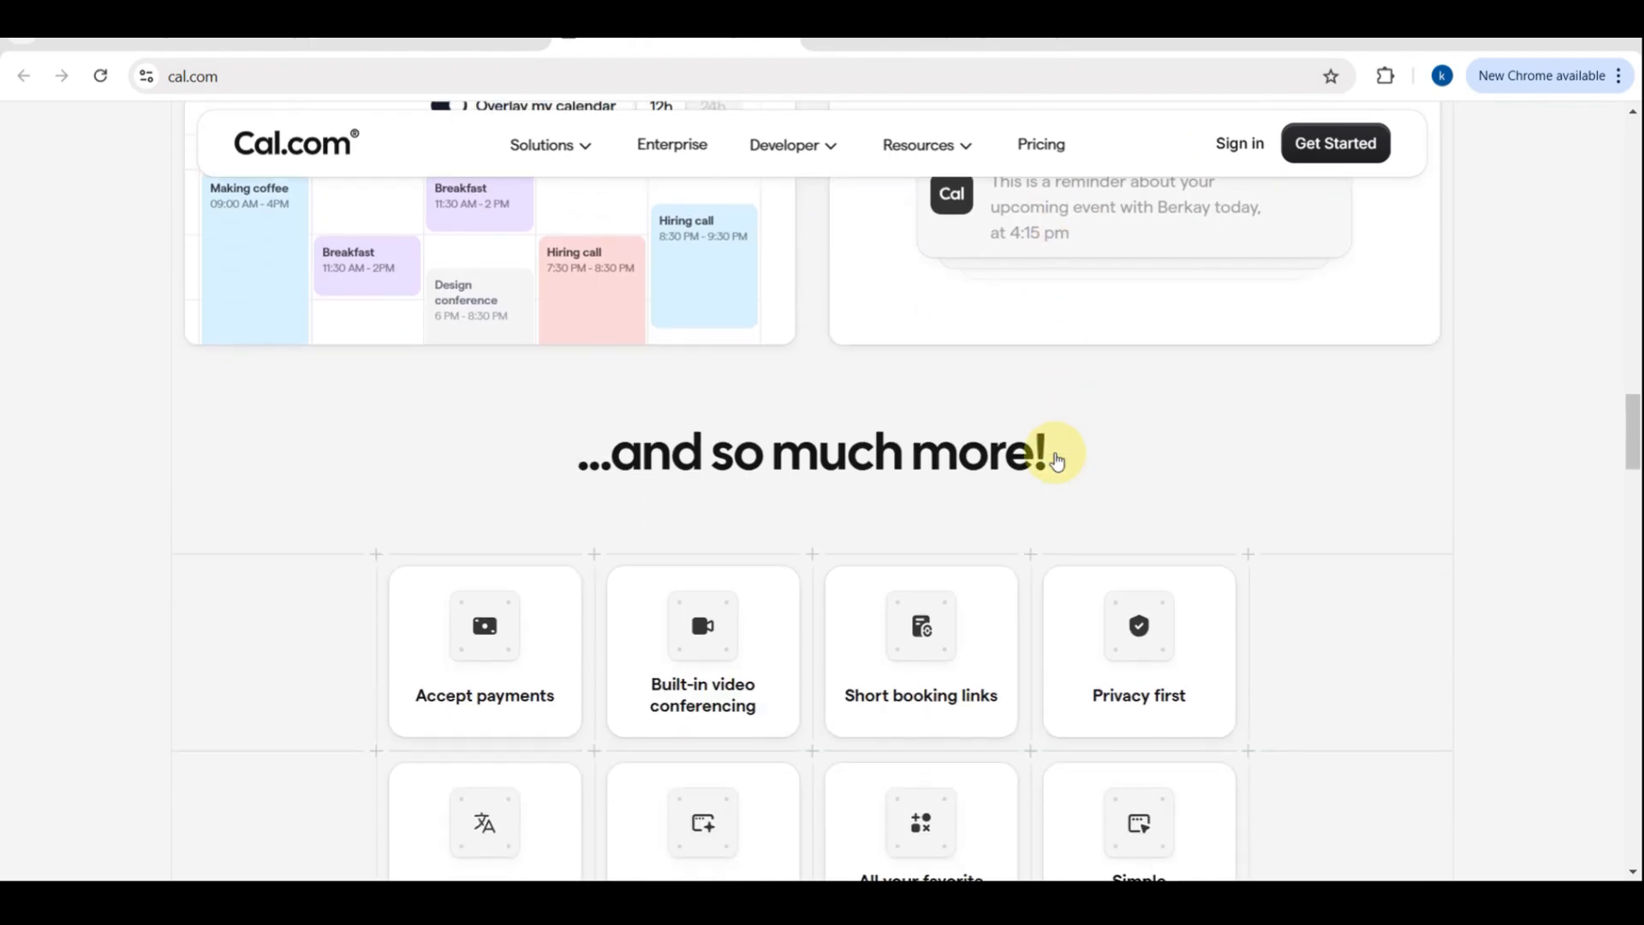
pyautogui.scroll(20, 1055, 453)
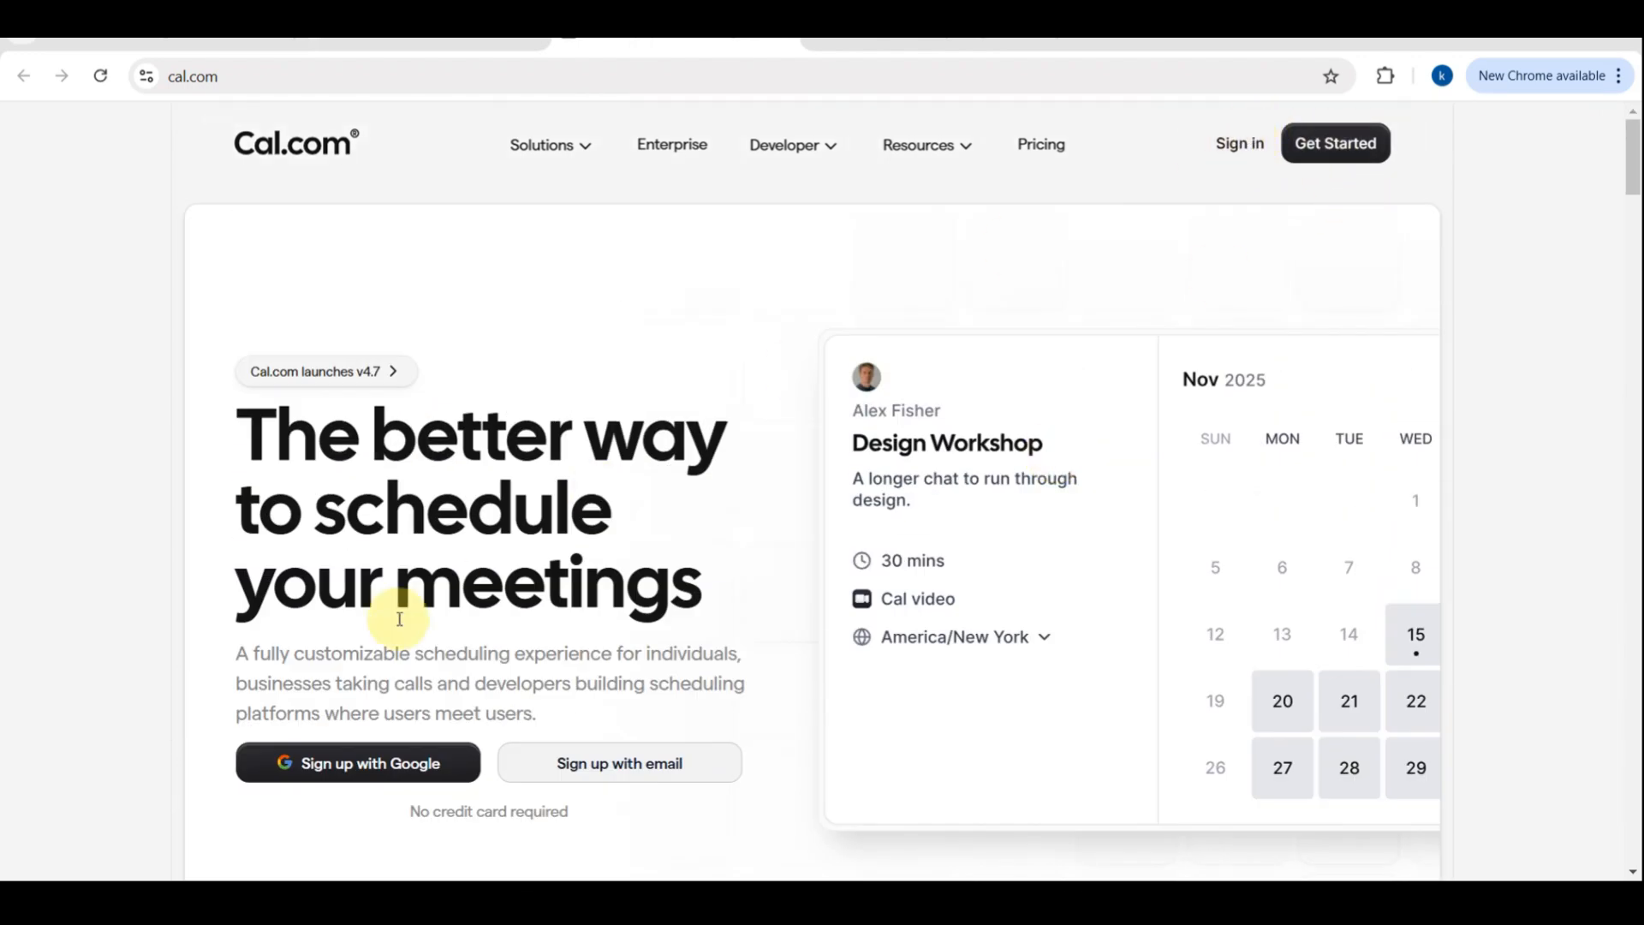
# Sign up to Cal.com with Google, choosing the first listed Google account and continuing
pyautogui.scroll(-3, 396, 624)
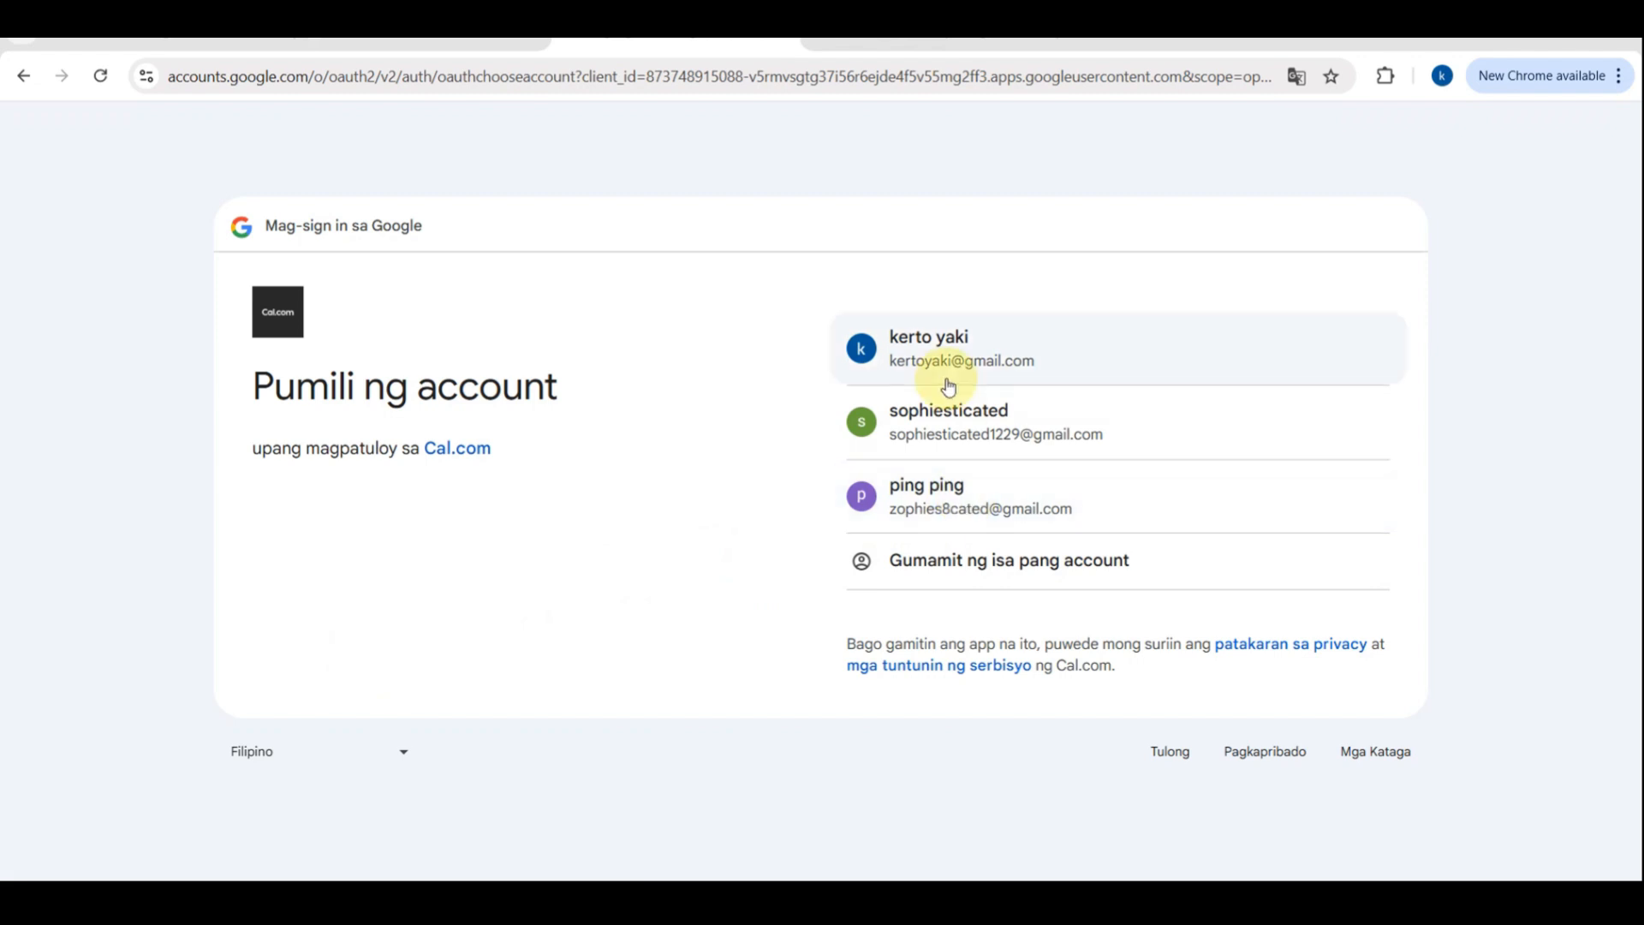
pyautogui.click(945, 382)
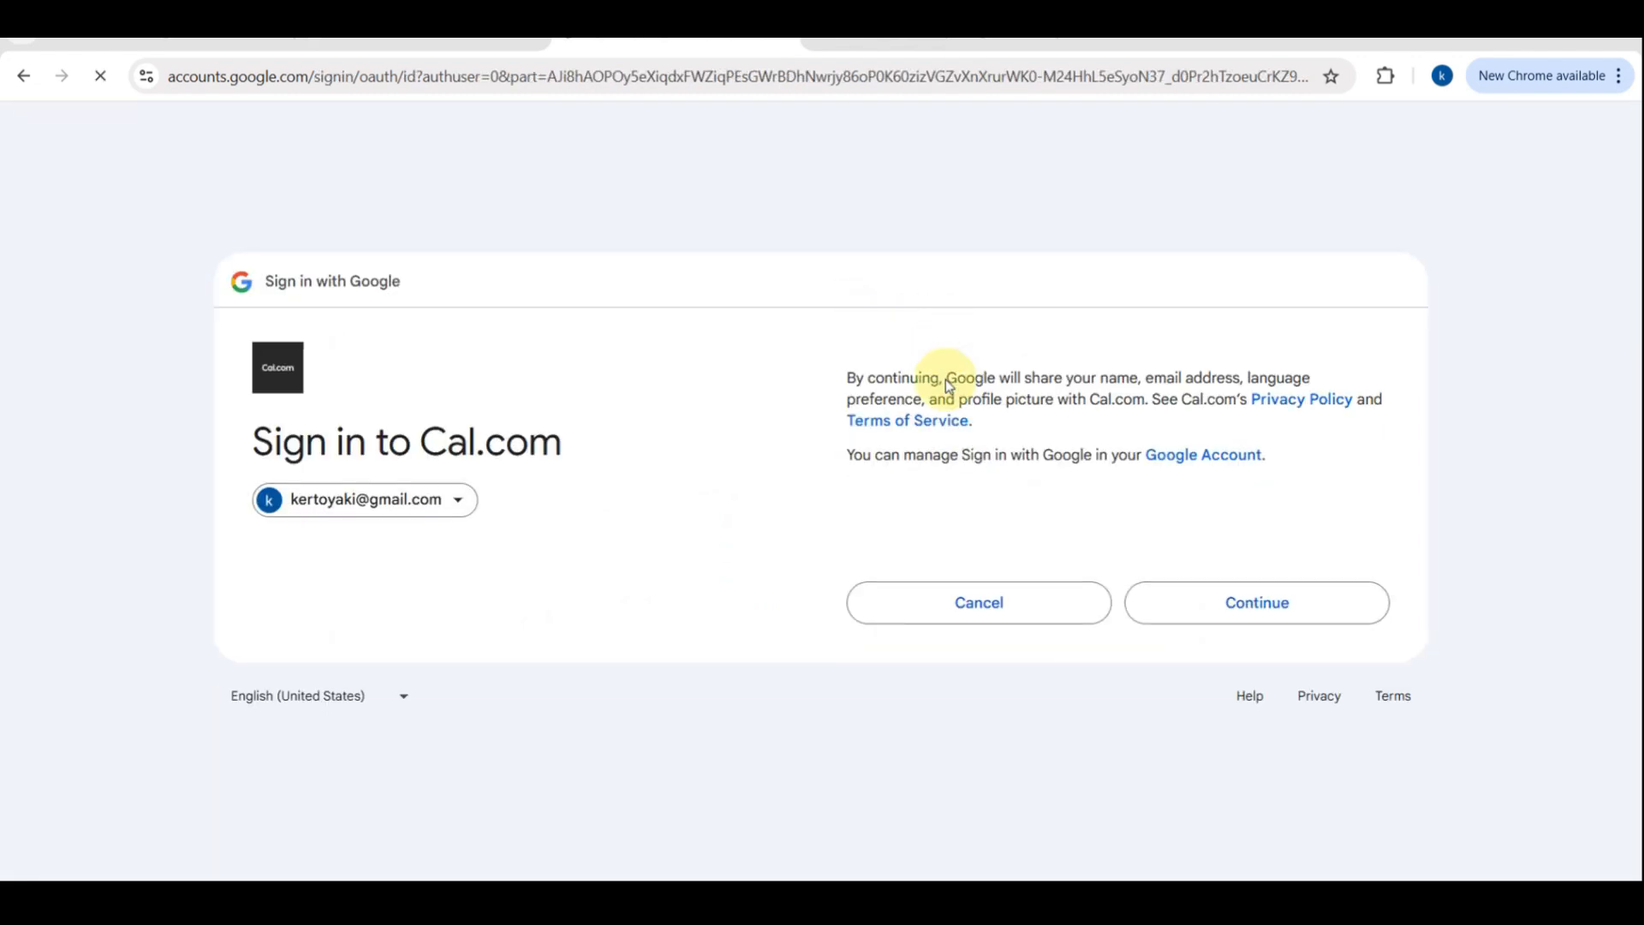
pyautogui.click(1186, 595)
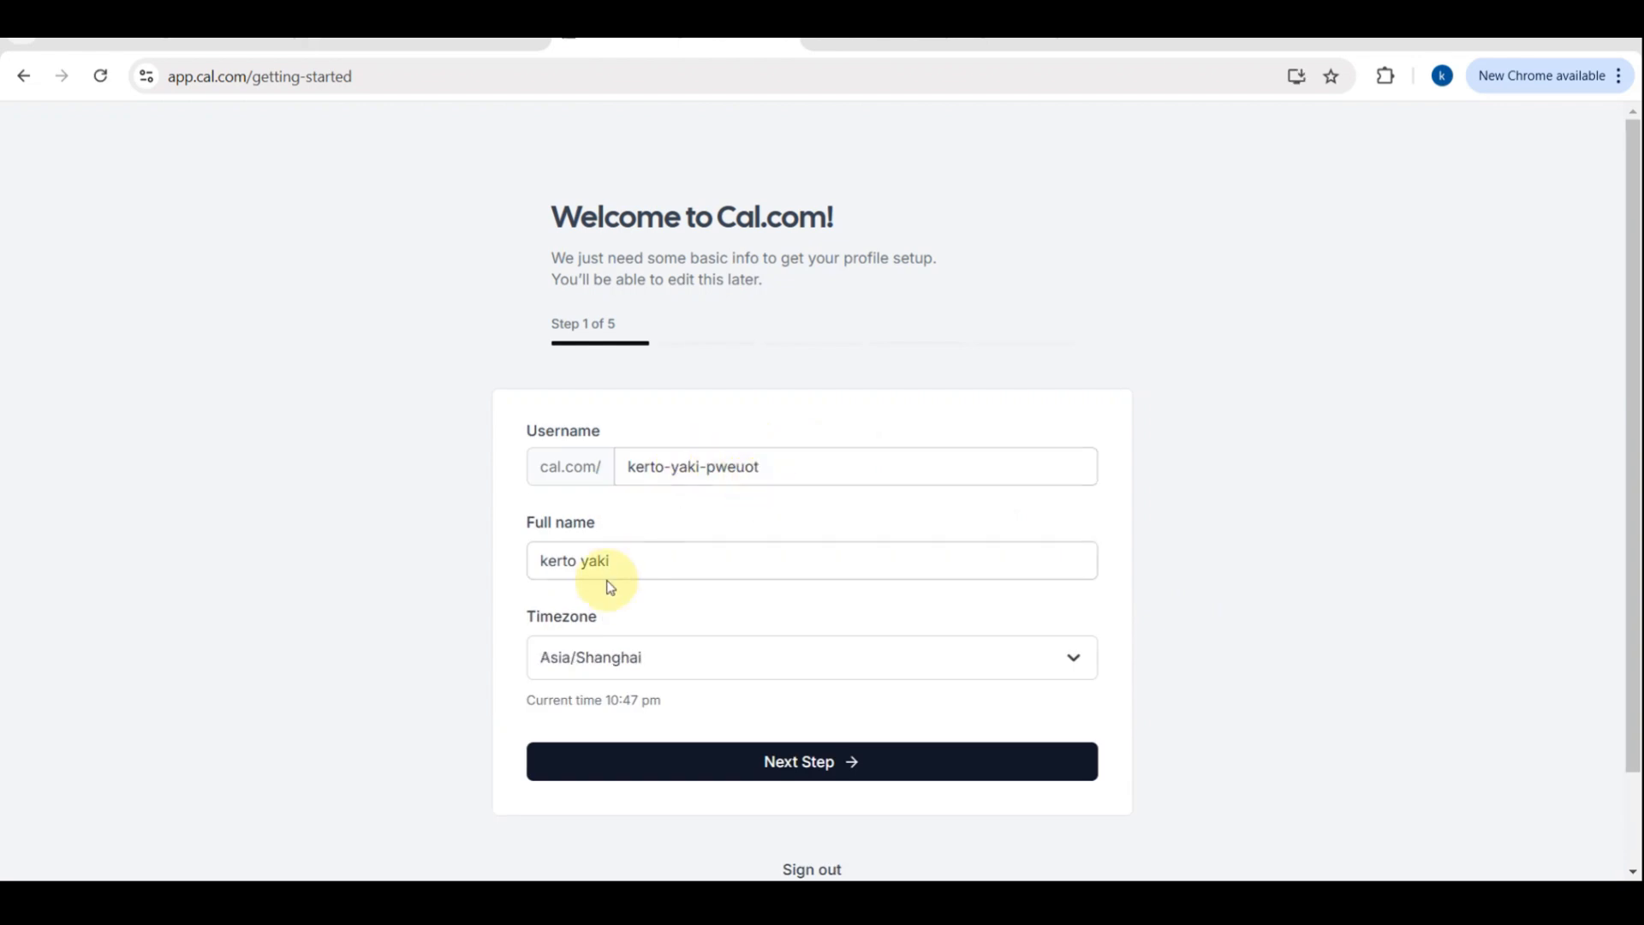
# Search the timezone list for pst and ph, close it keeping Asia/Shanghai, and proceed to the next onboarding step
pyautogui.click(658, 672)
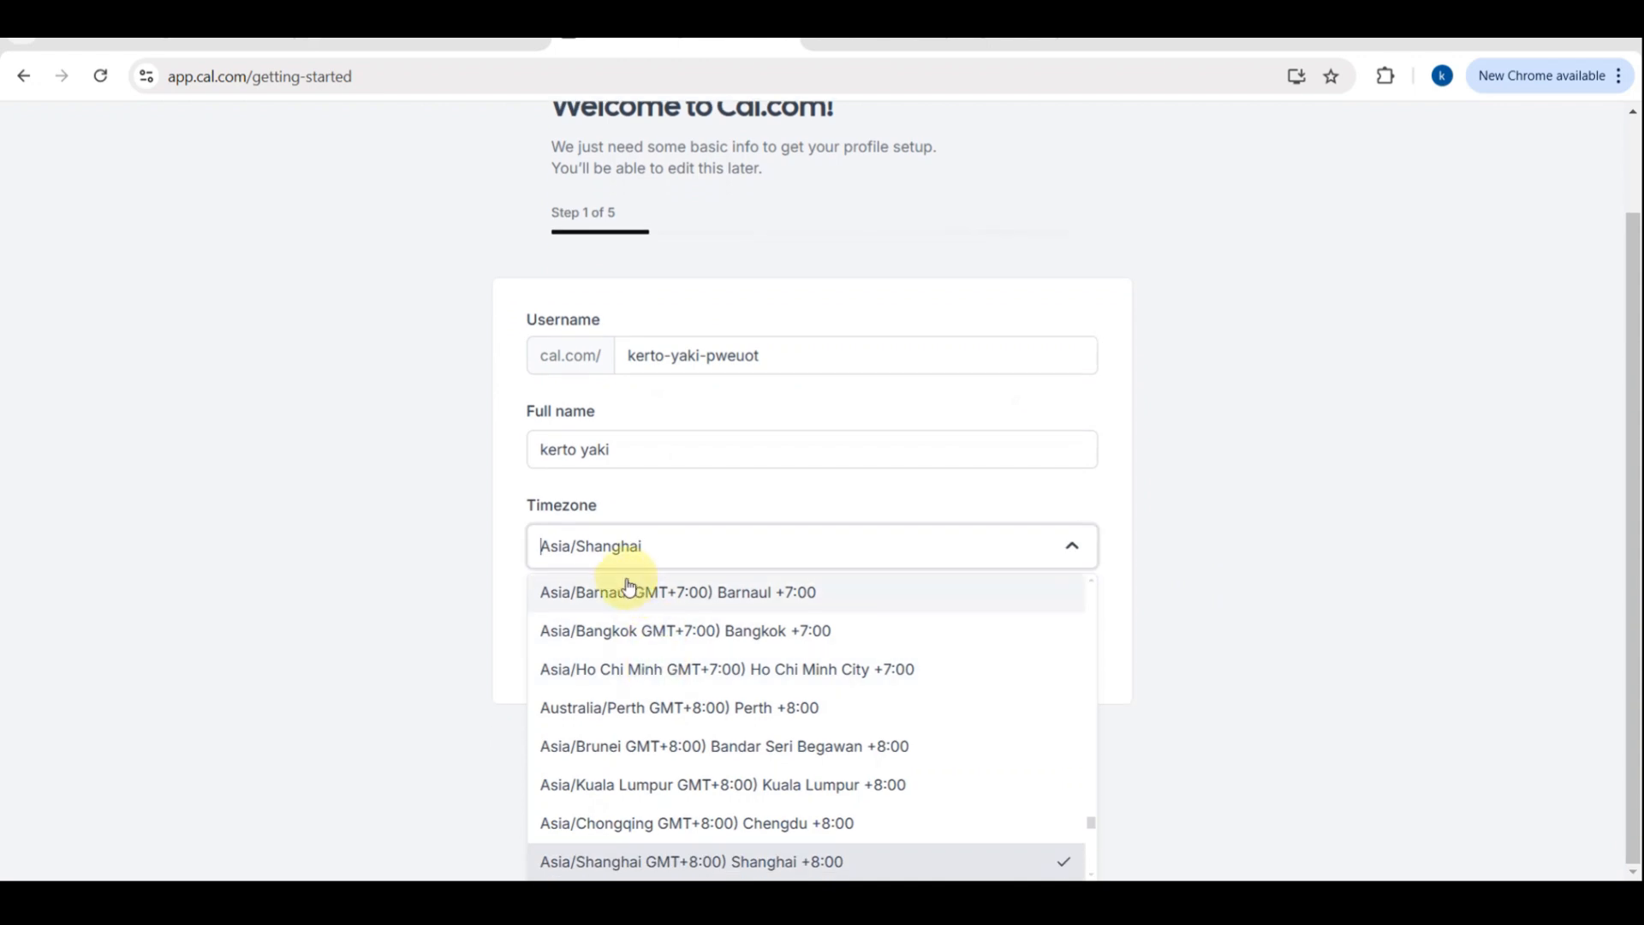
pyautogui.write('pst')
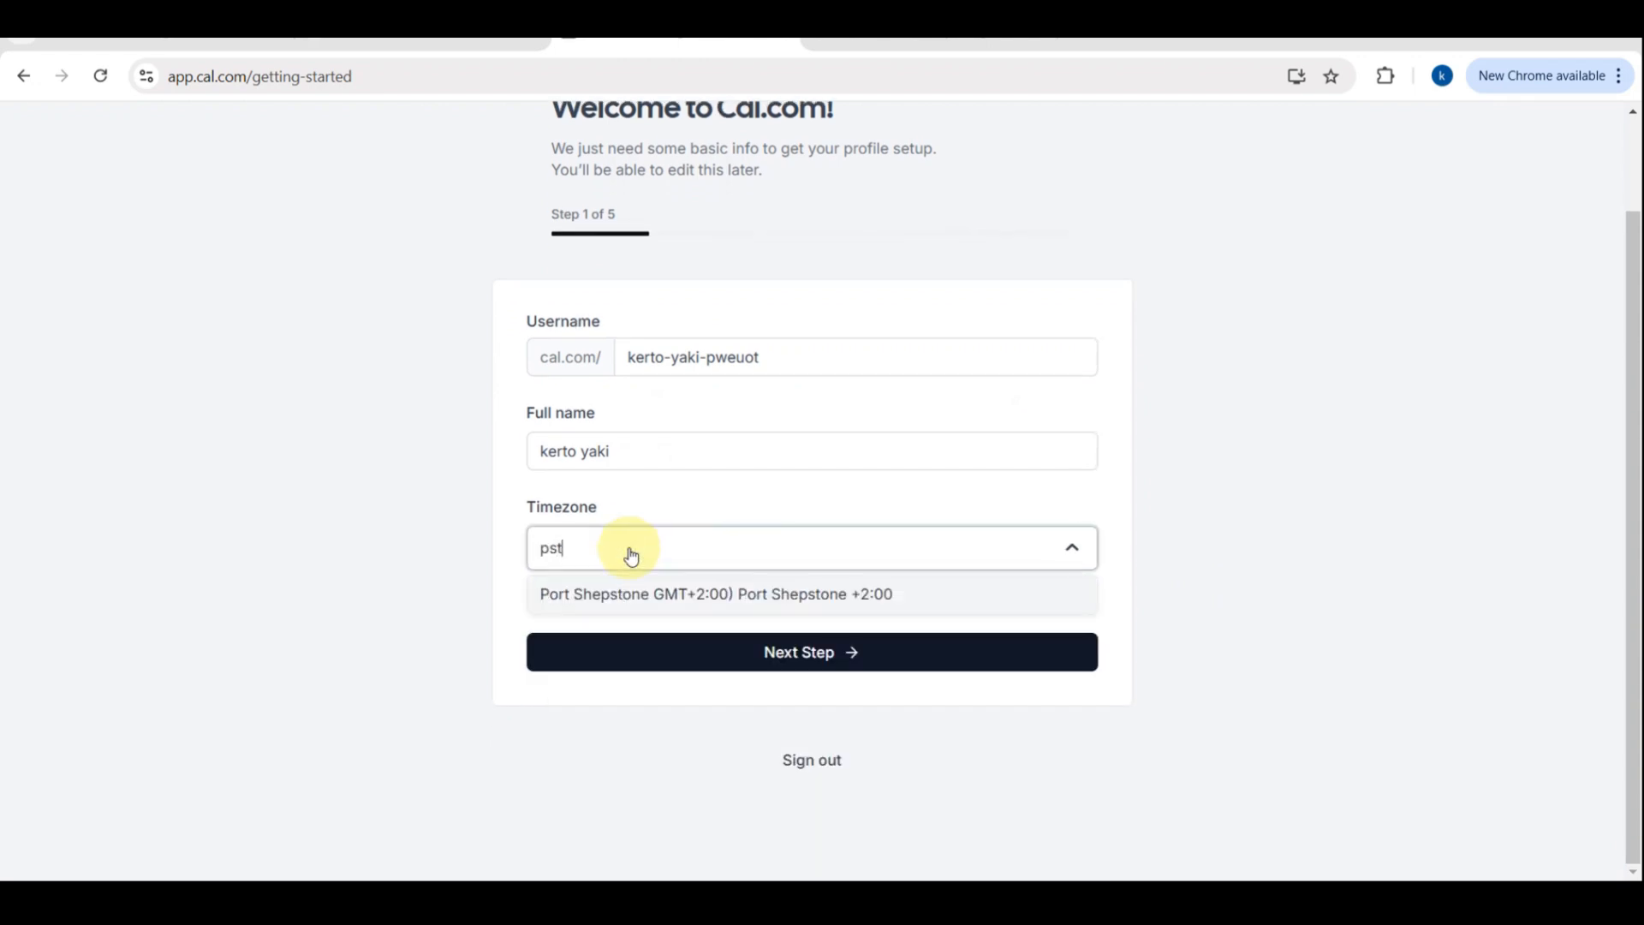
pyautogui.press('BackSpace')
pyautogui.press('BackSpace')
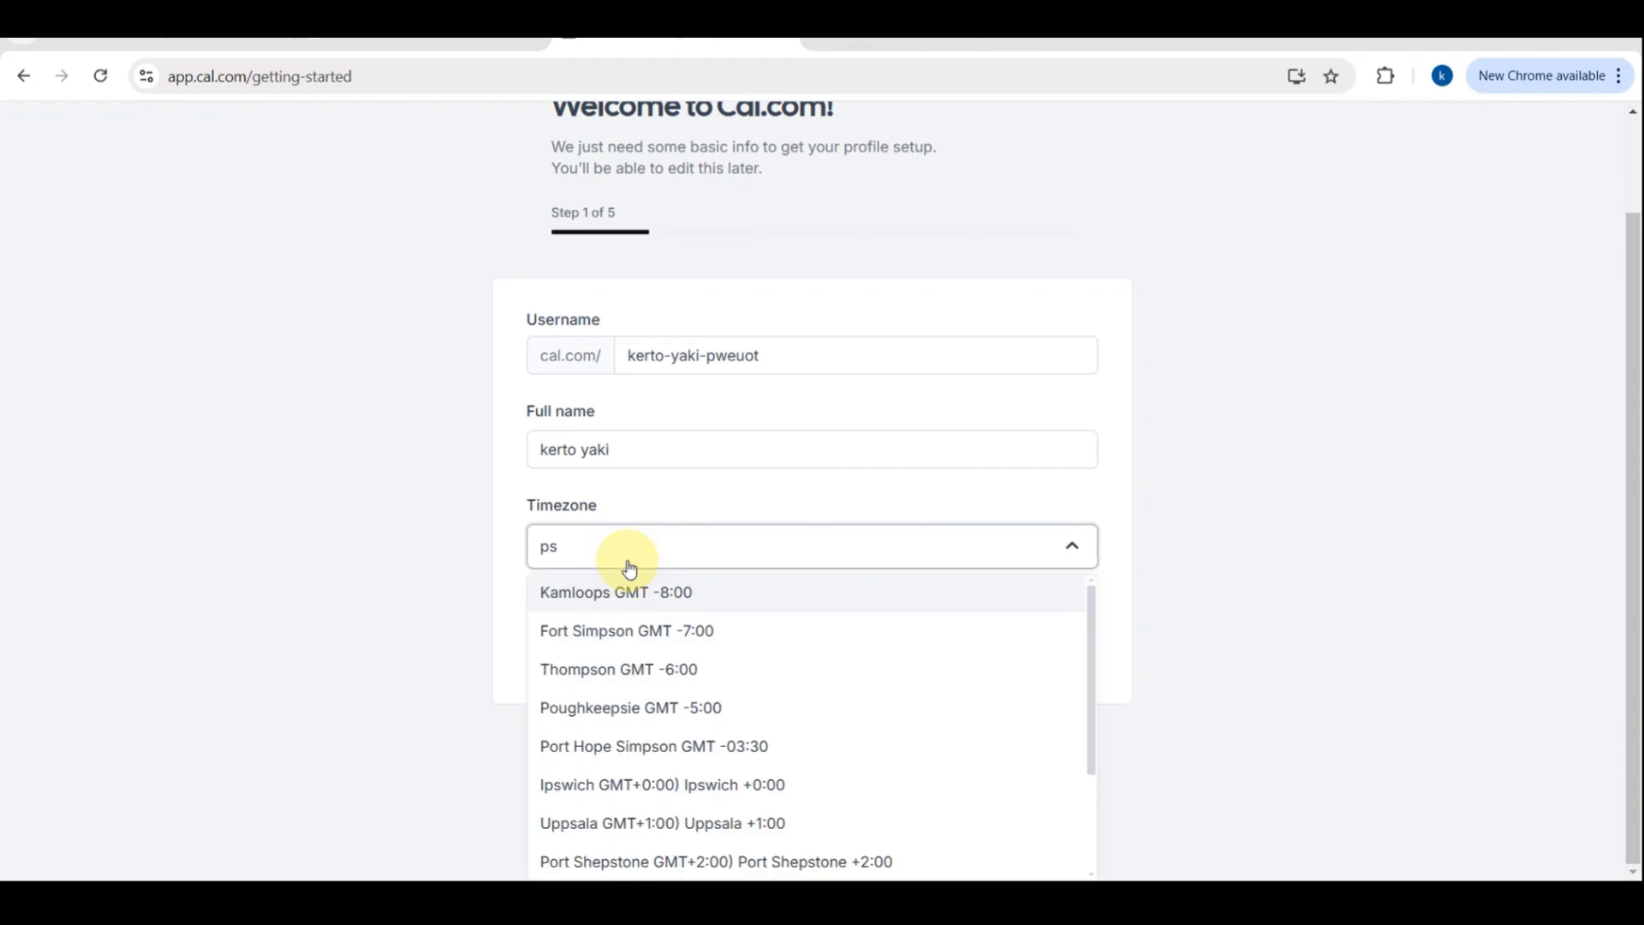
pyautogui.write('h')
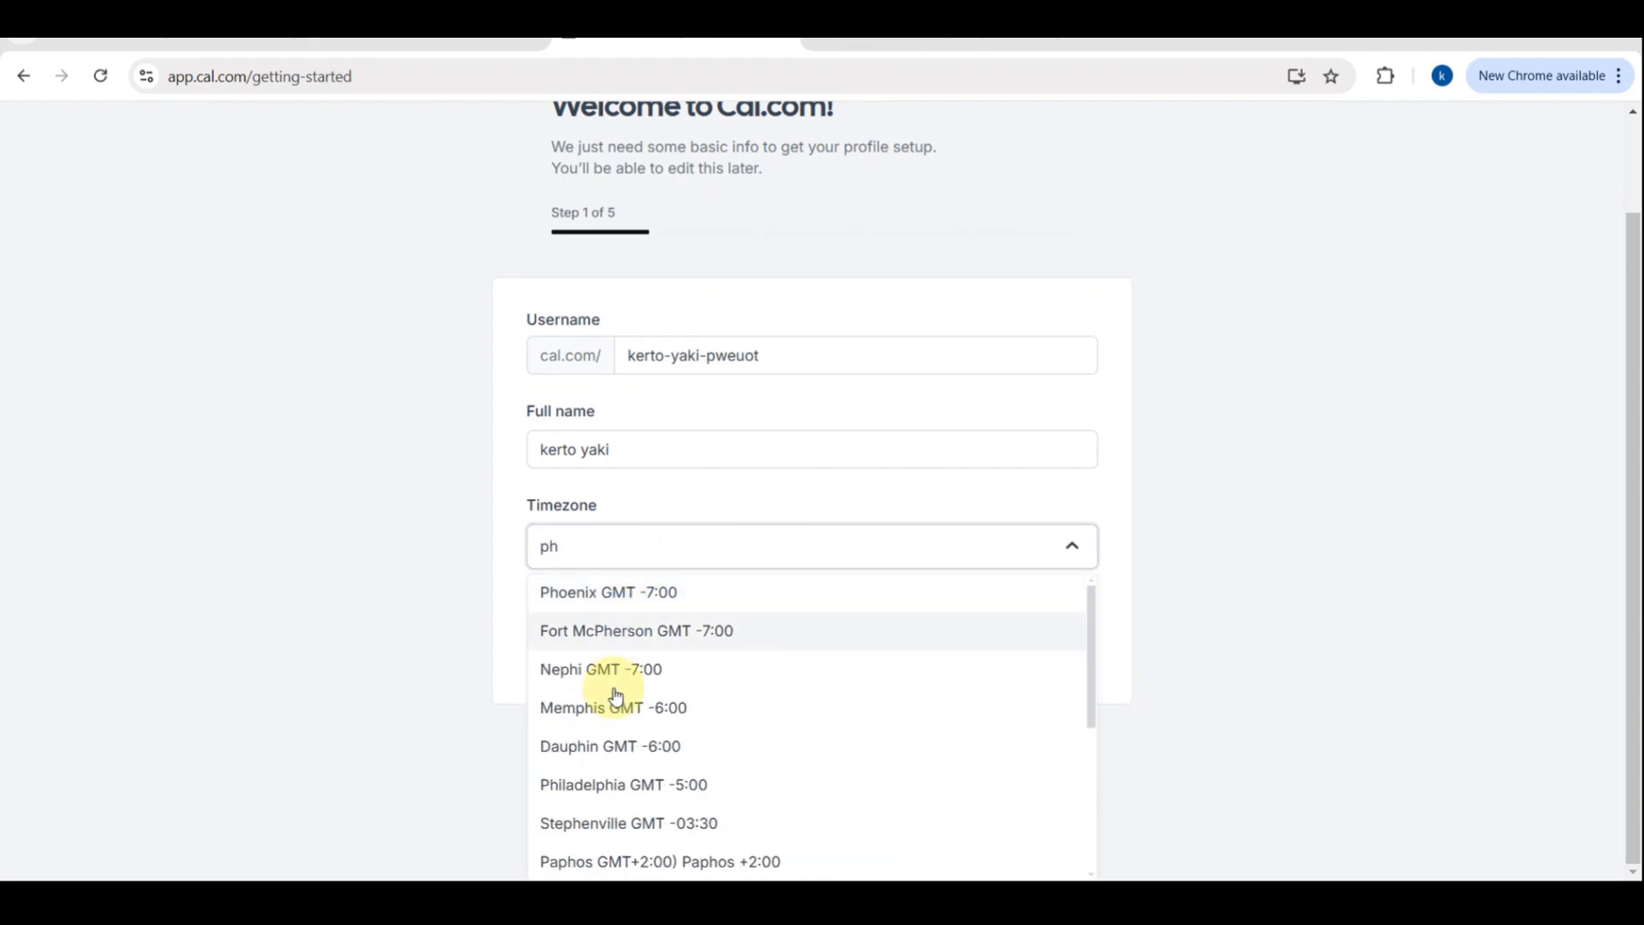
pyautogui.scroll(-2, 605, 745)
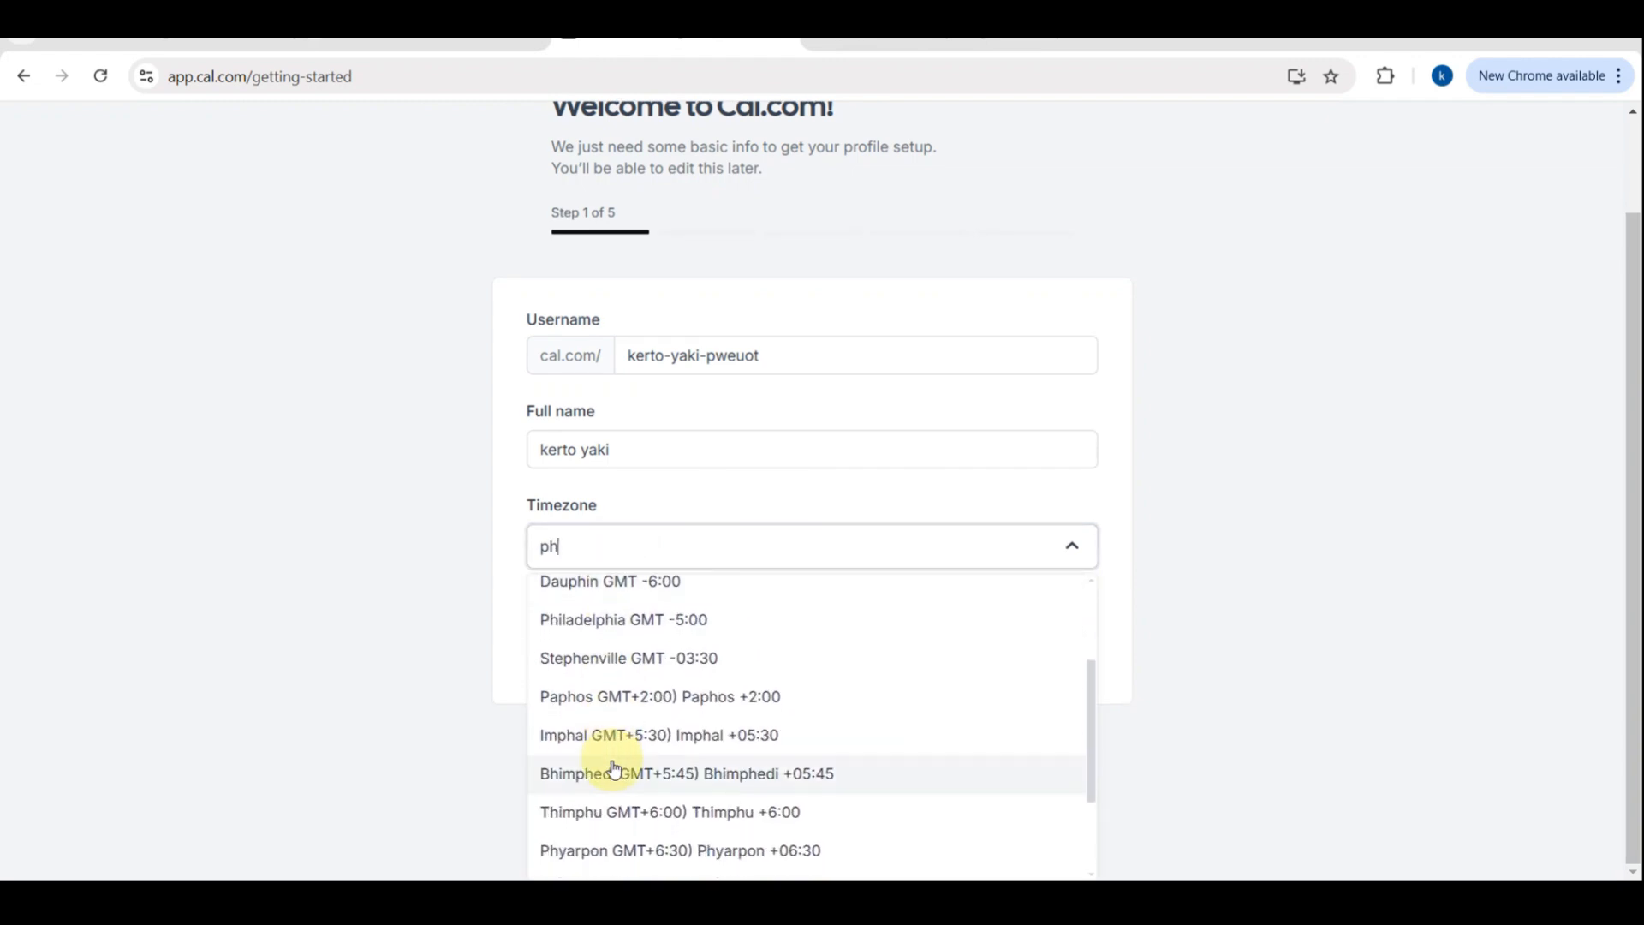
pyautogui.scroll(-2, 610, 762)
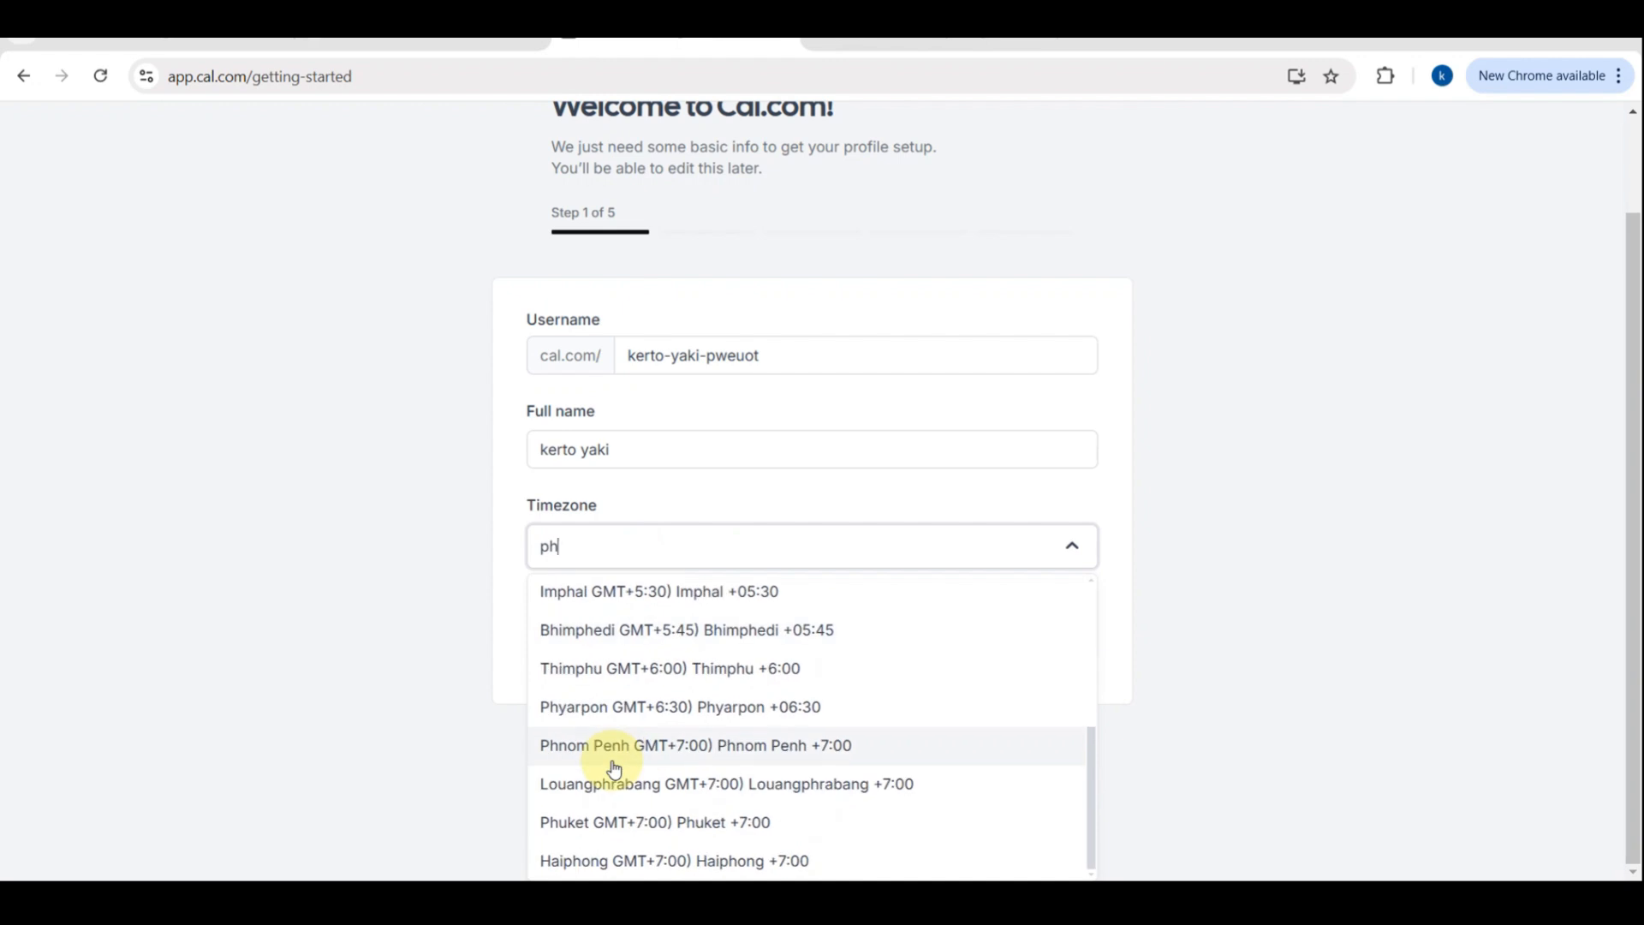
pyautogui.click(1086, 552)
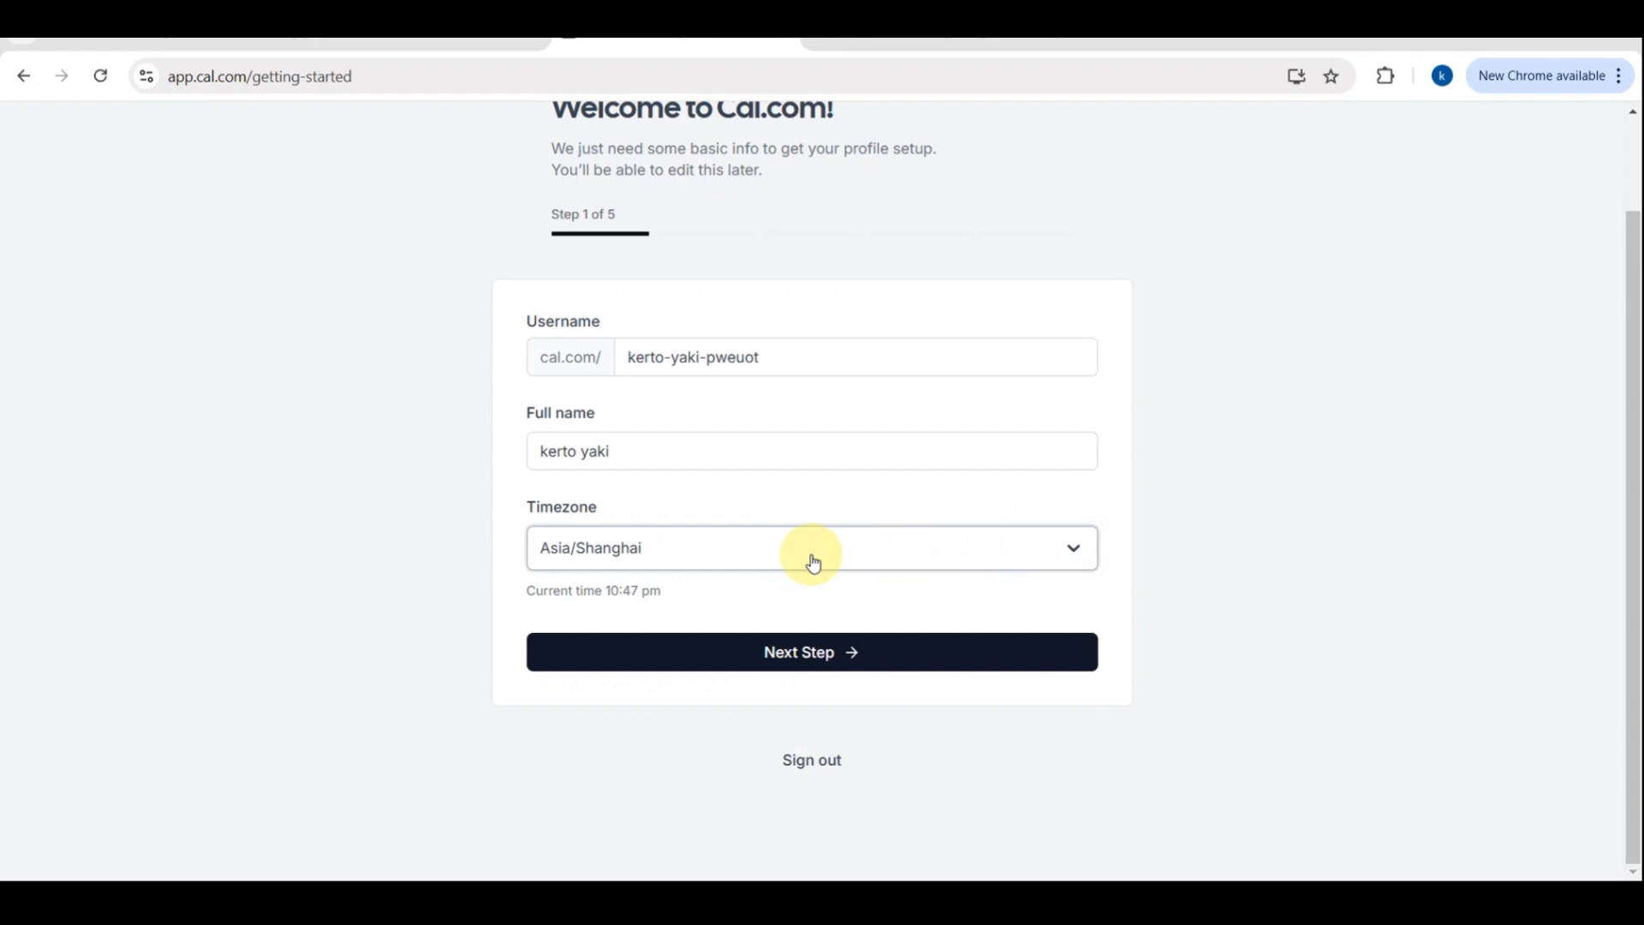
pyautogui.click(671, 652)
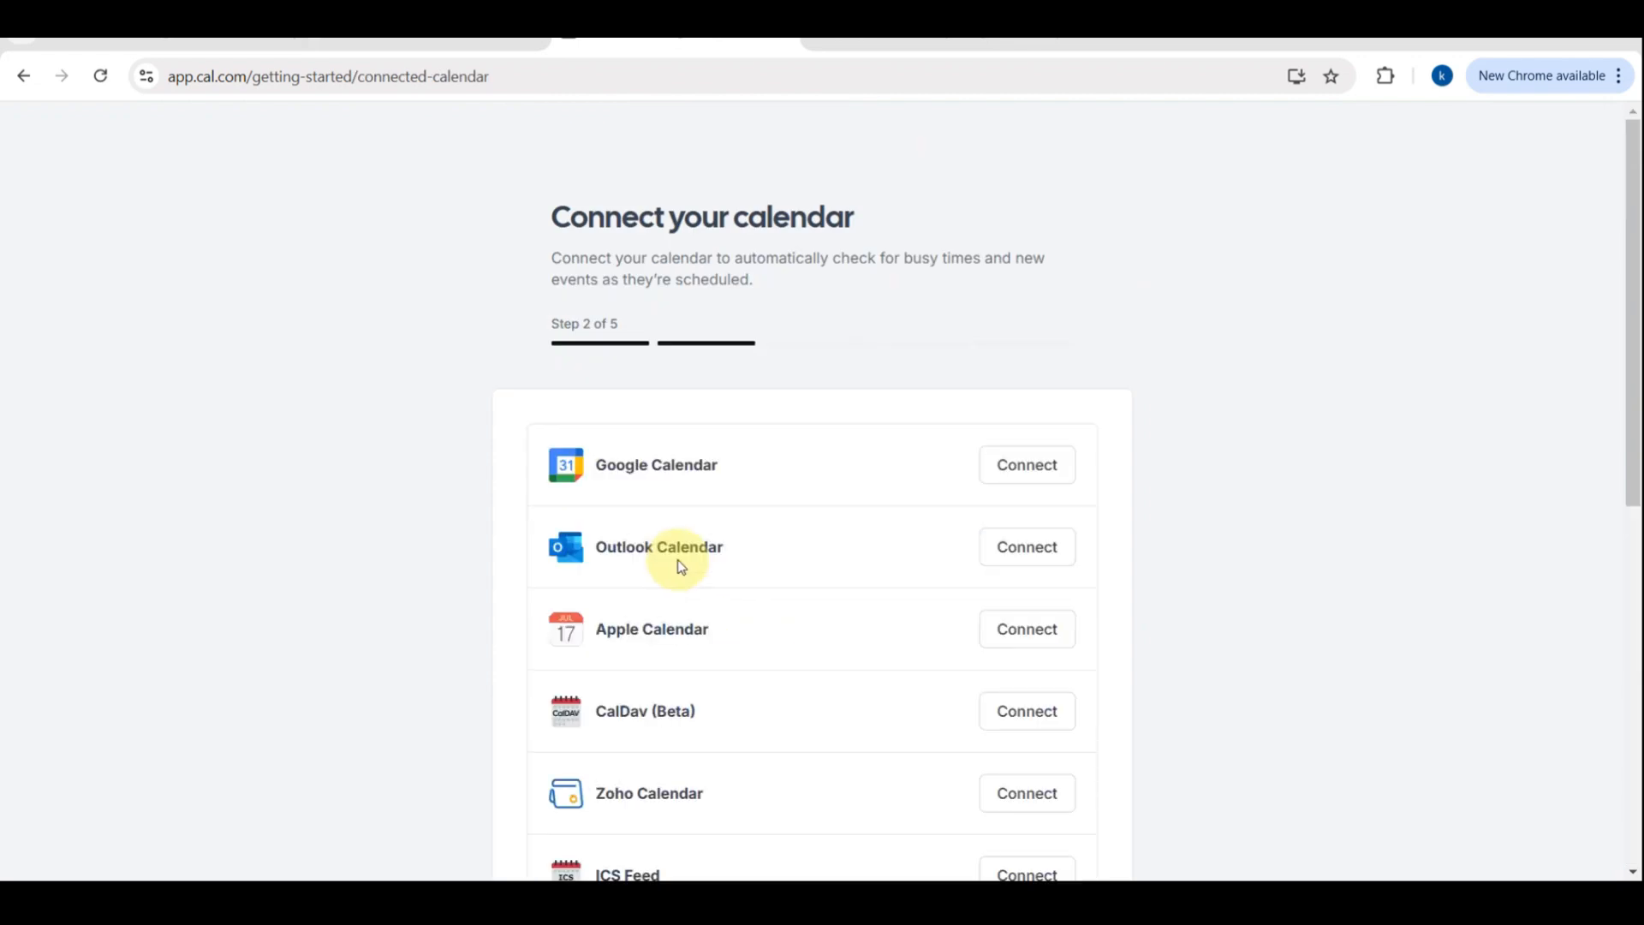
# Scroll through the list of calendar services available to connect
pyautogui.scroll(-5, 715, 541)
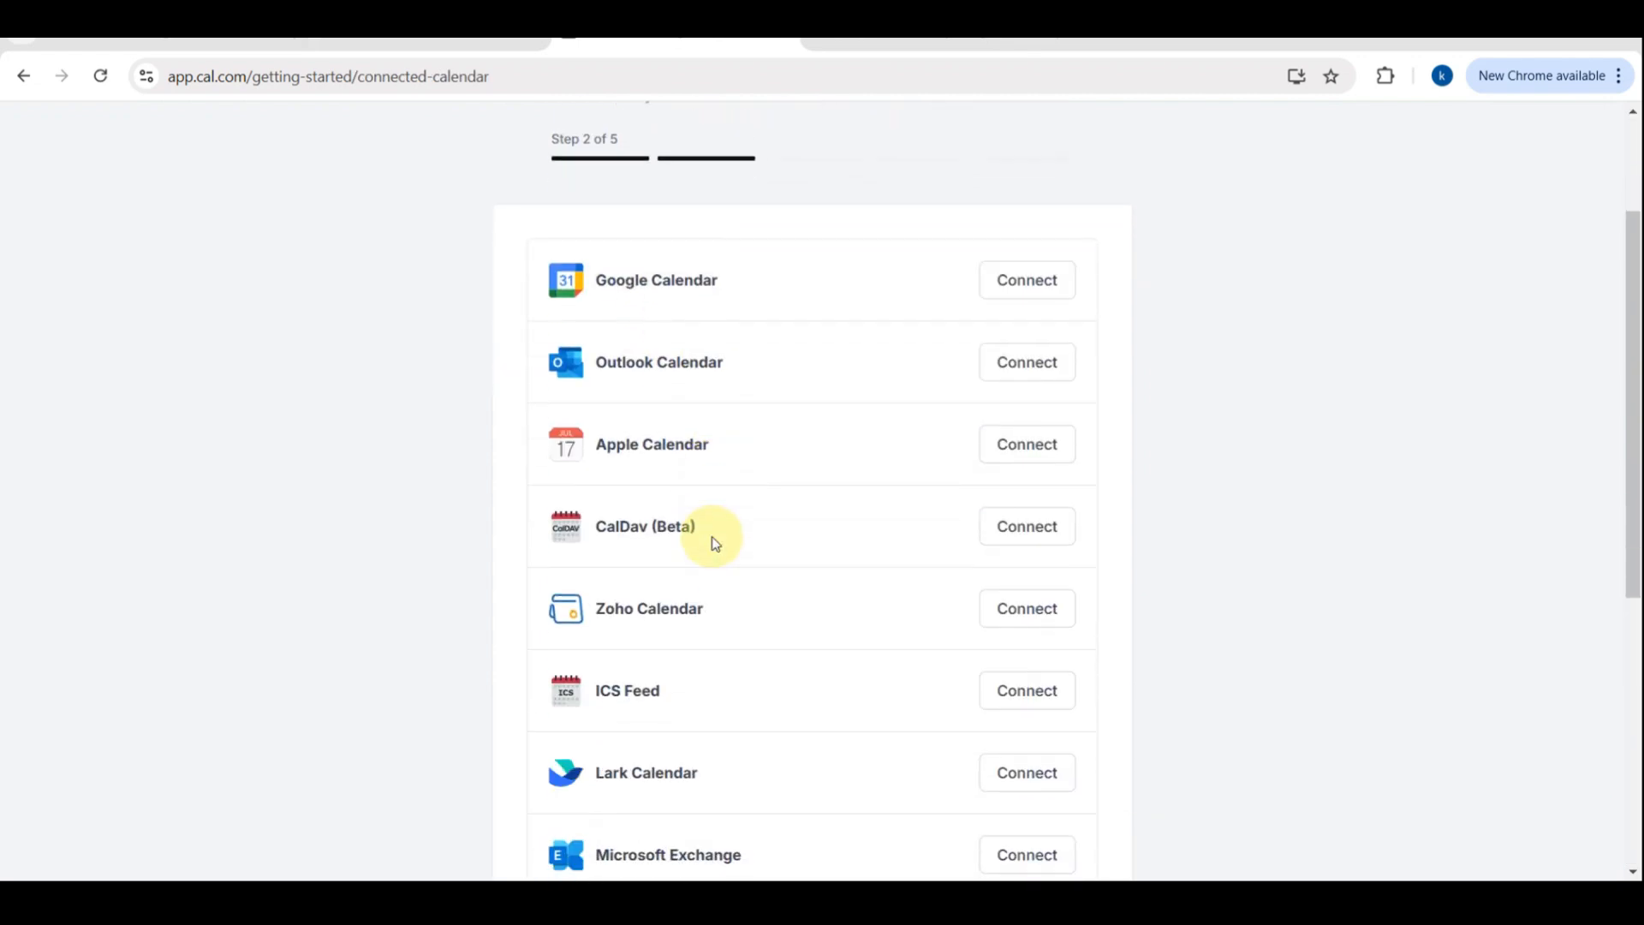
pyautogui.scroll(-3, 716, 541)
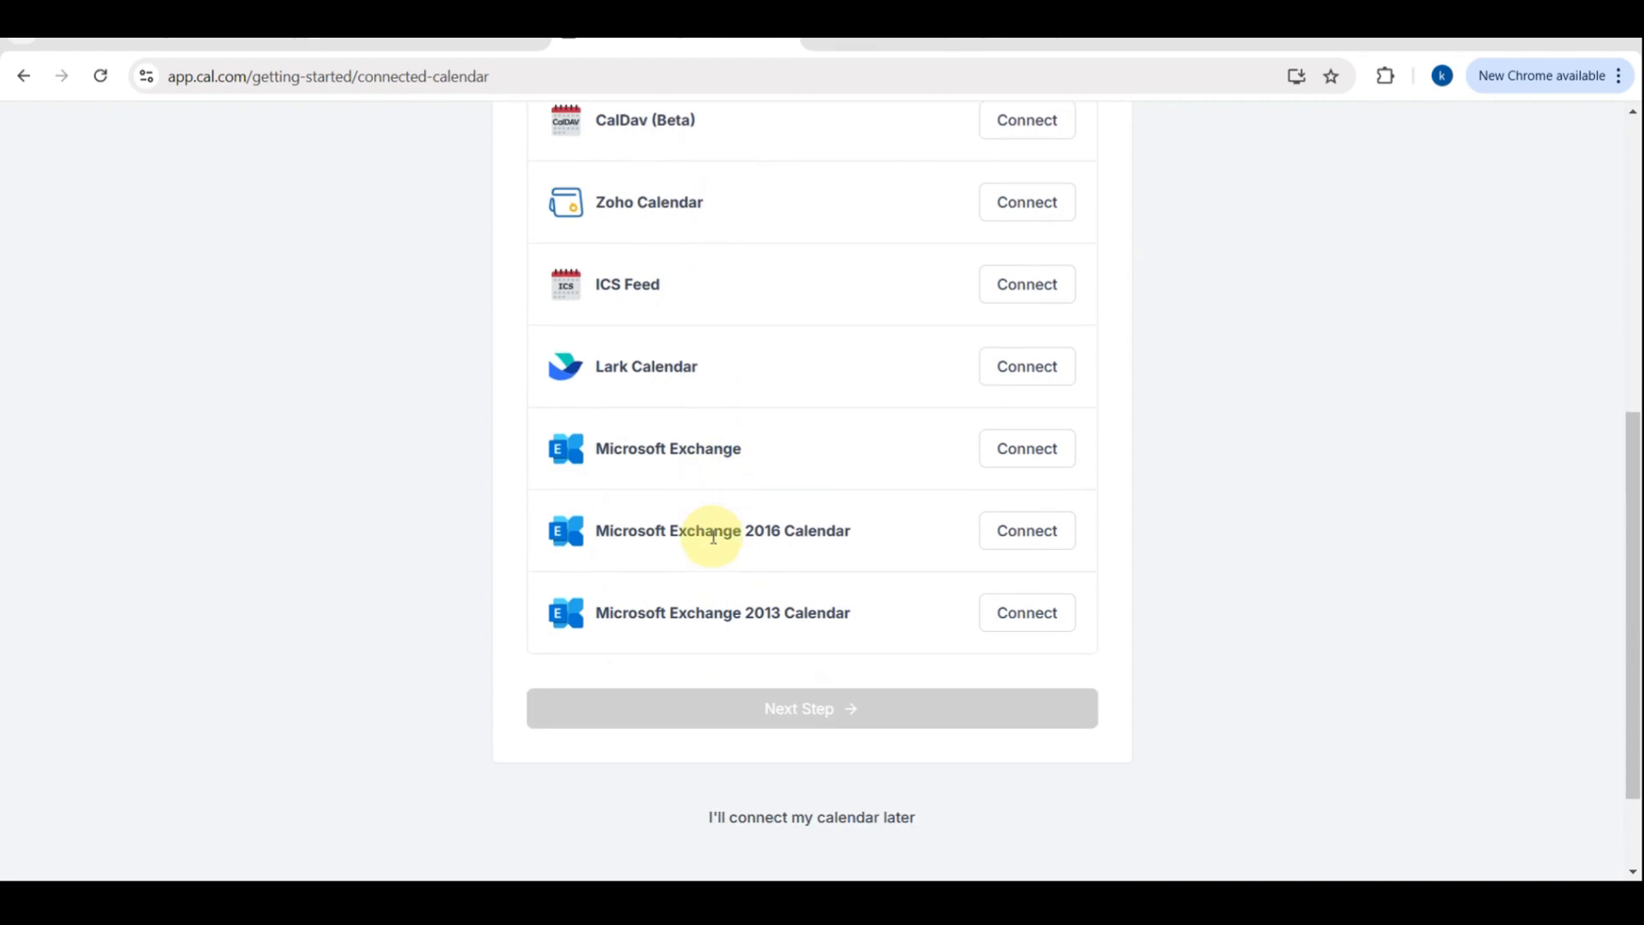
pyautogui.scroll(7, 716, 541)
pyautogui.scroll(5, 656, 246)
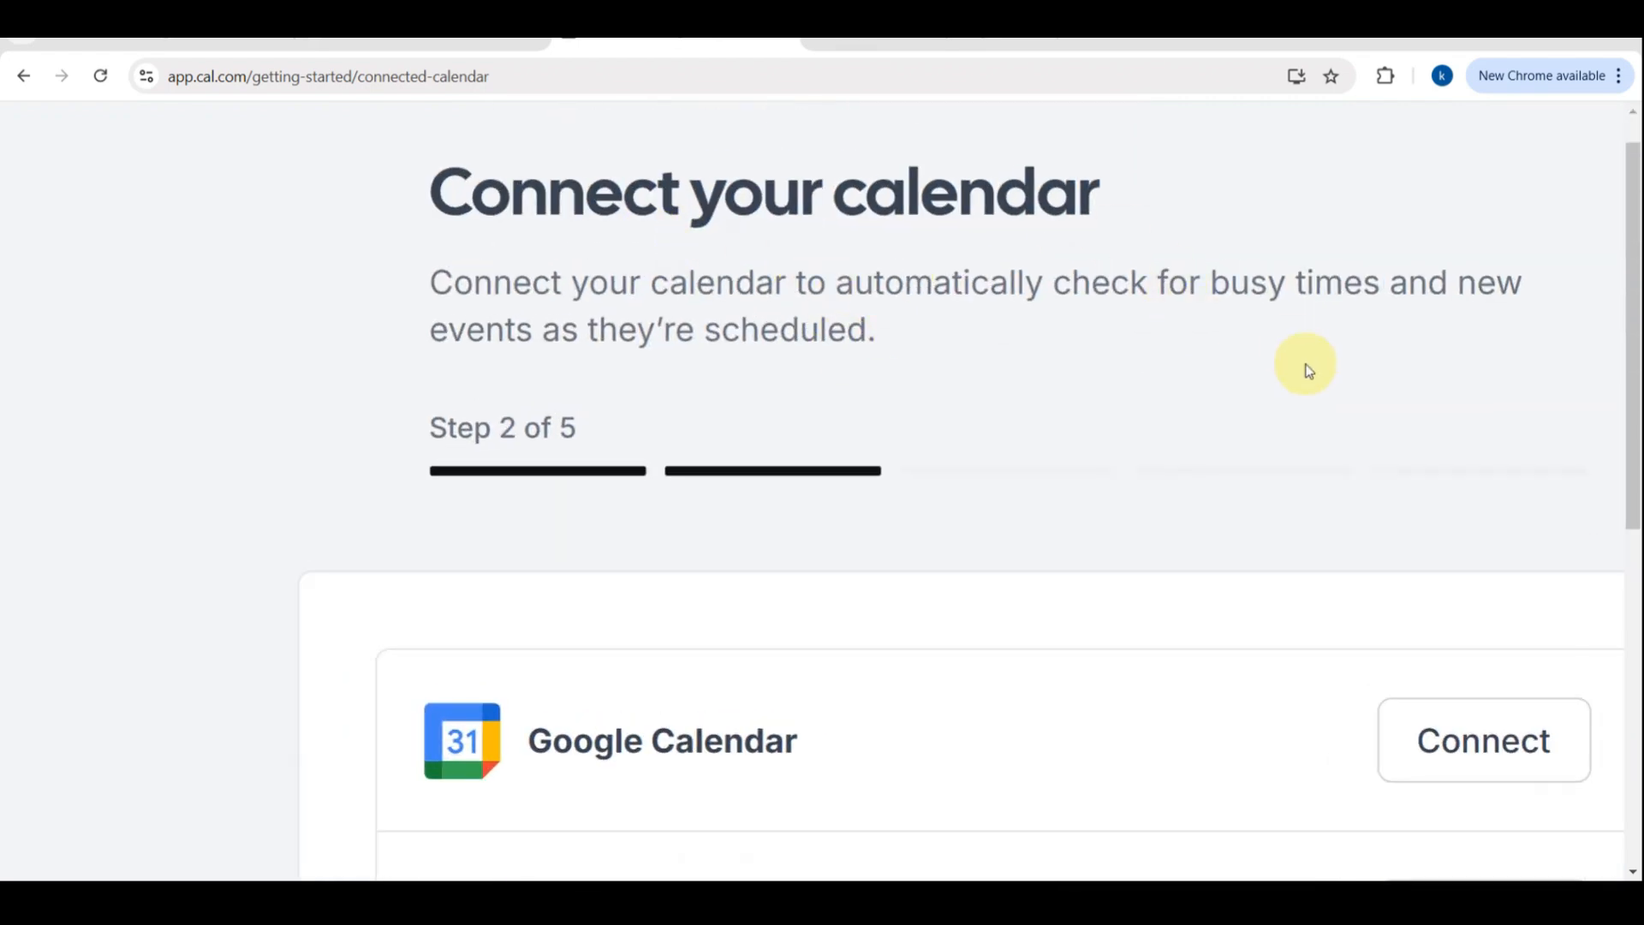
pyautogui.scroll(-3, 642, 422)
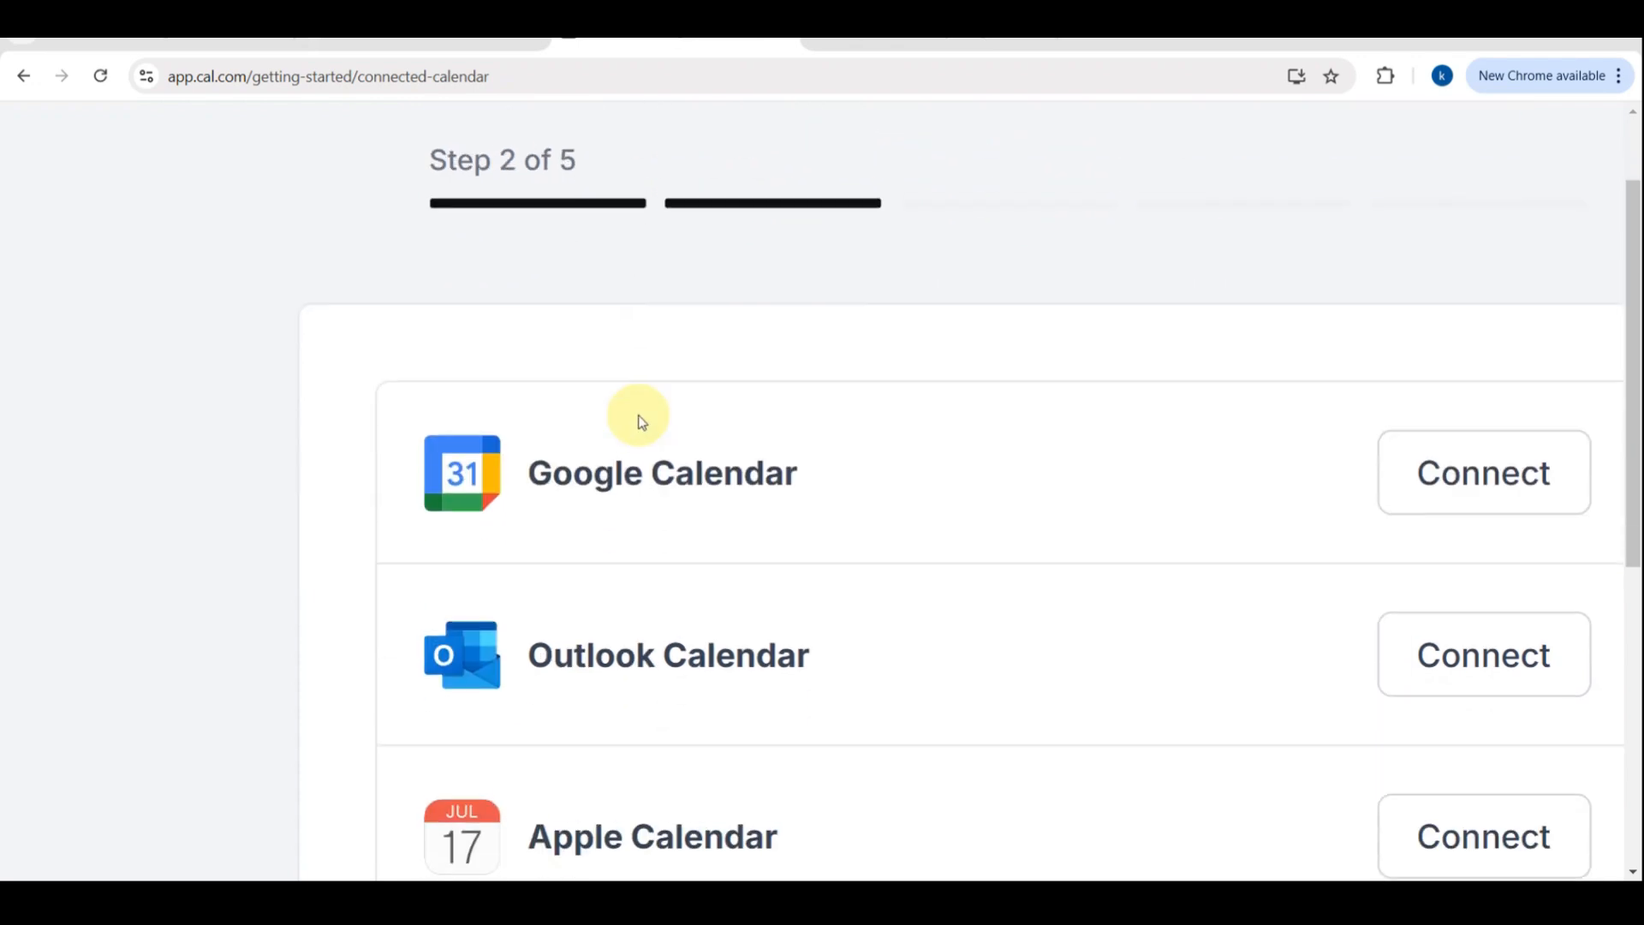
pyautogui.scroll(-2, 690, 653)
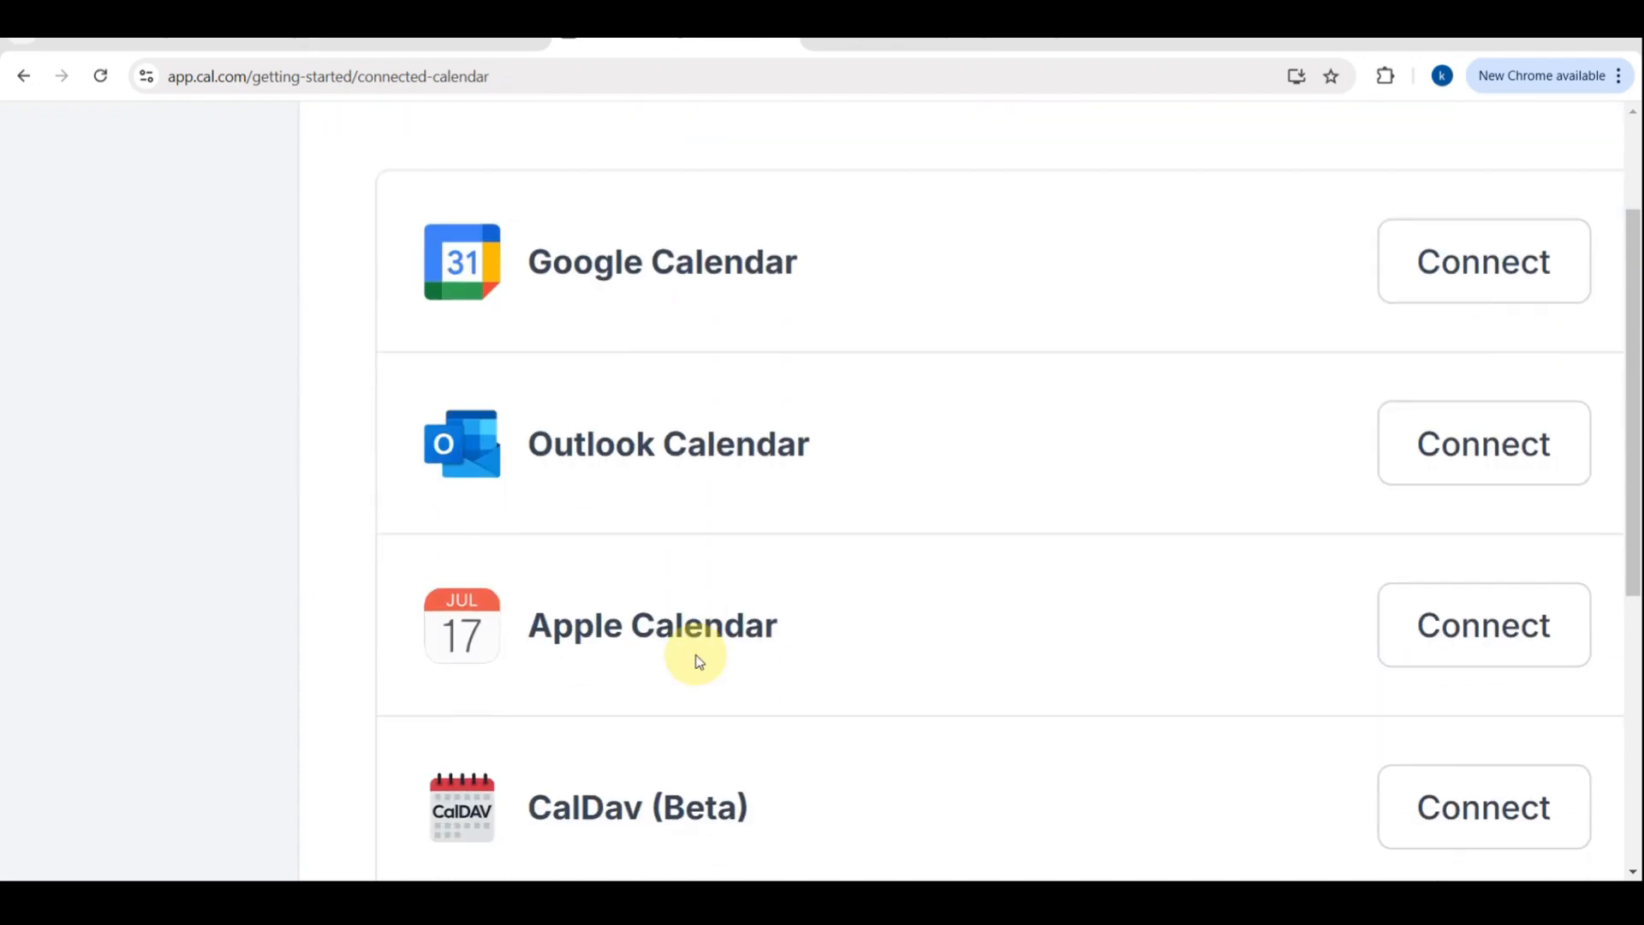
pyautogui.scroll(-2, 697, 654)
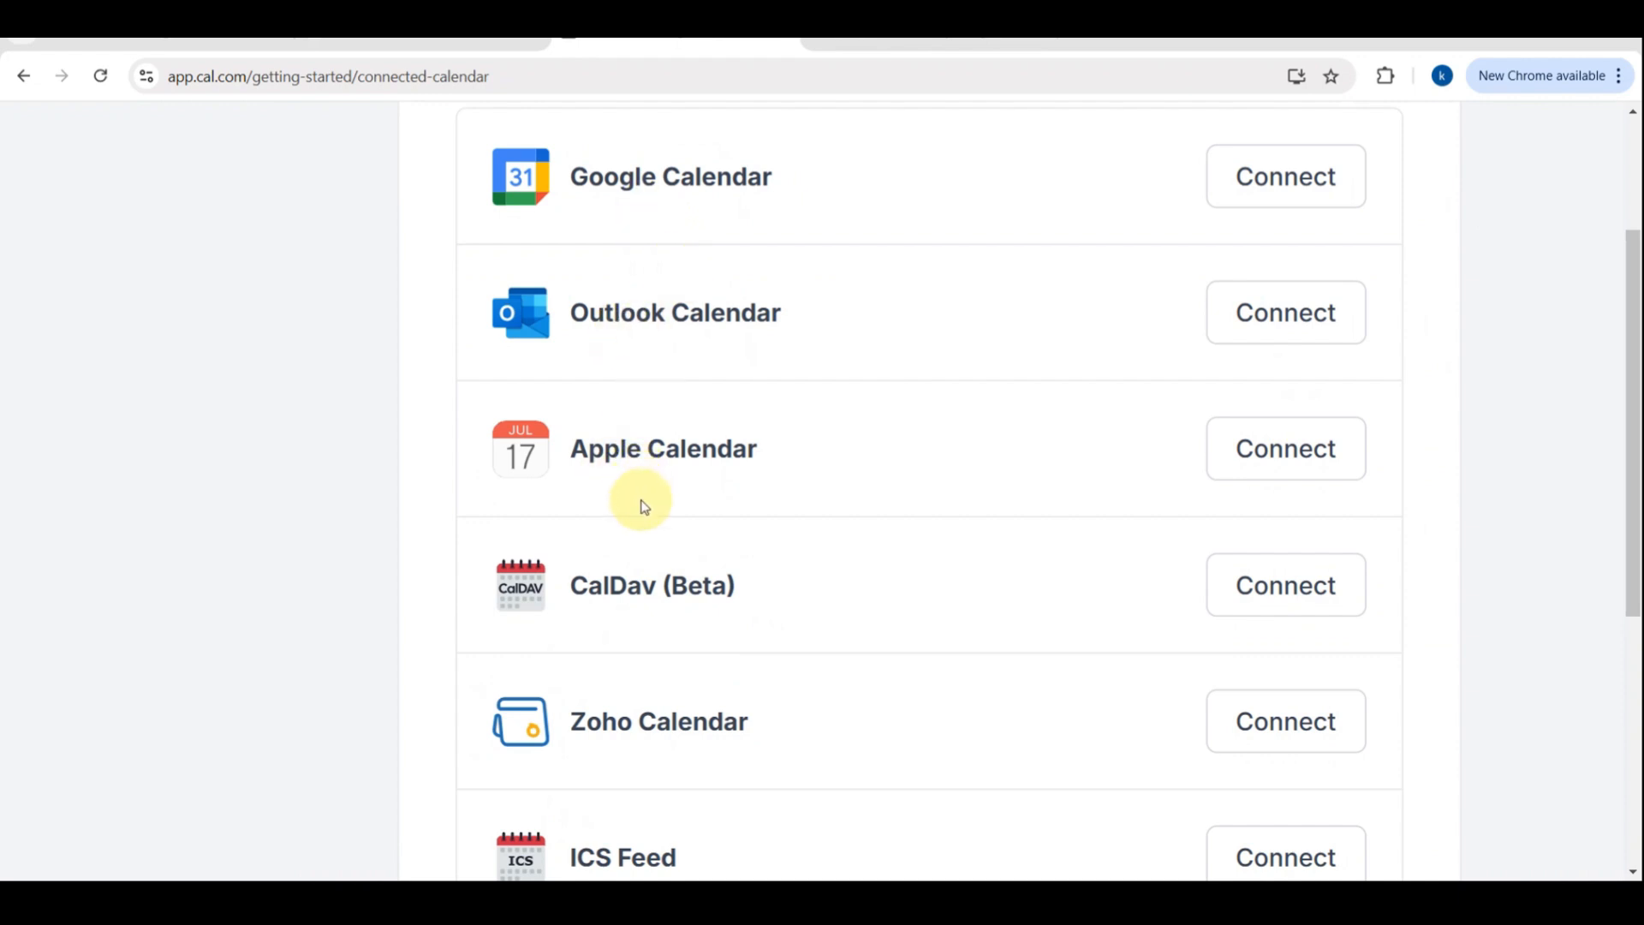
pyautogui.scroll(-1, 631, 610)
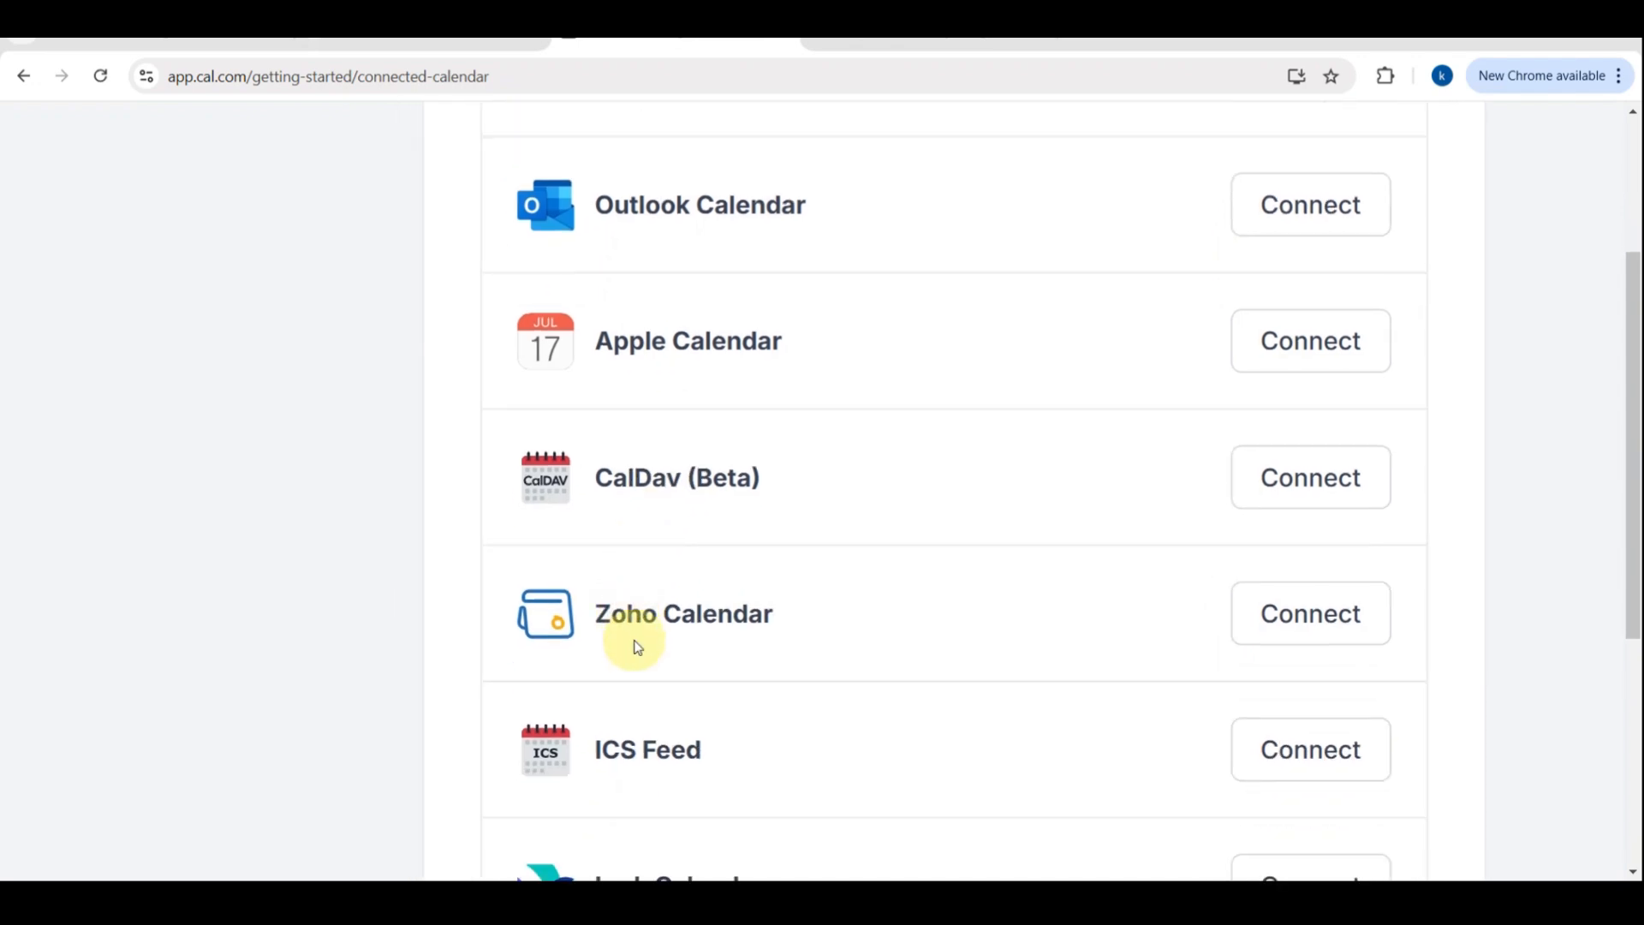
pyautogui.scroll(-2, 636, 667)
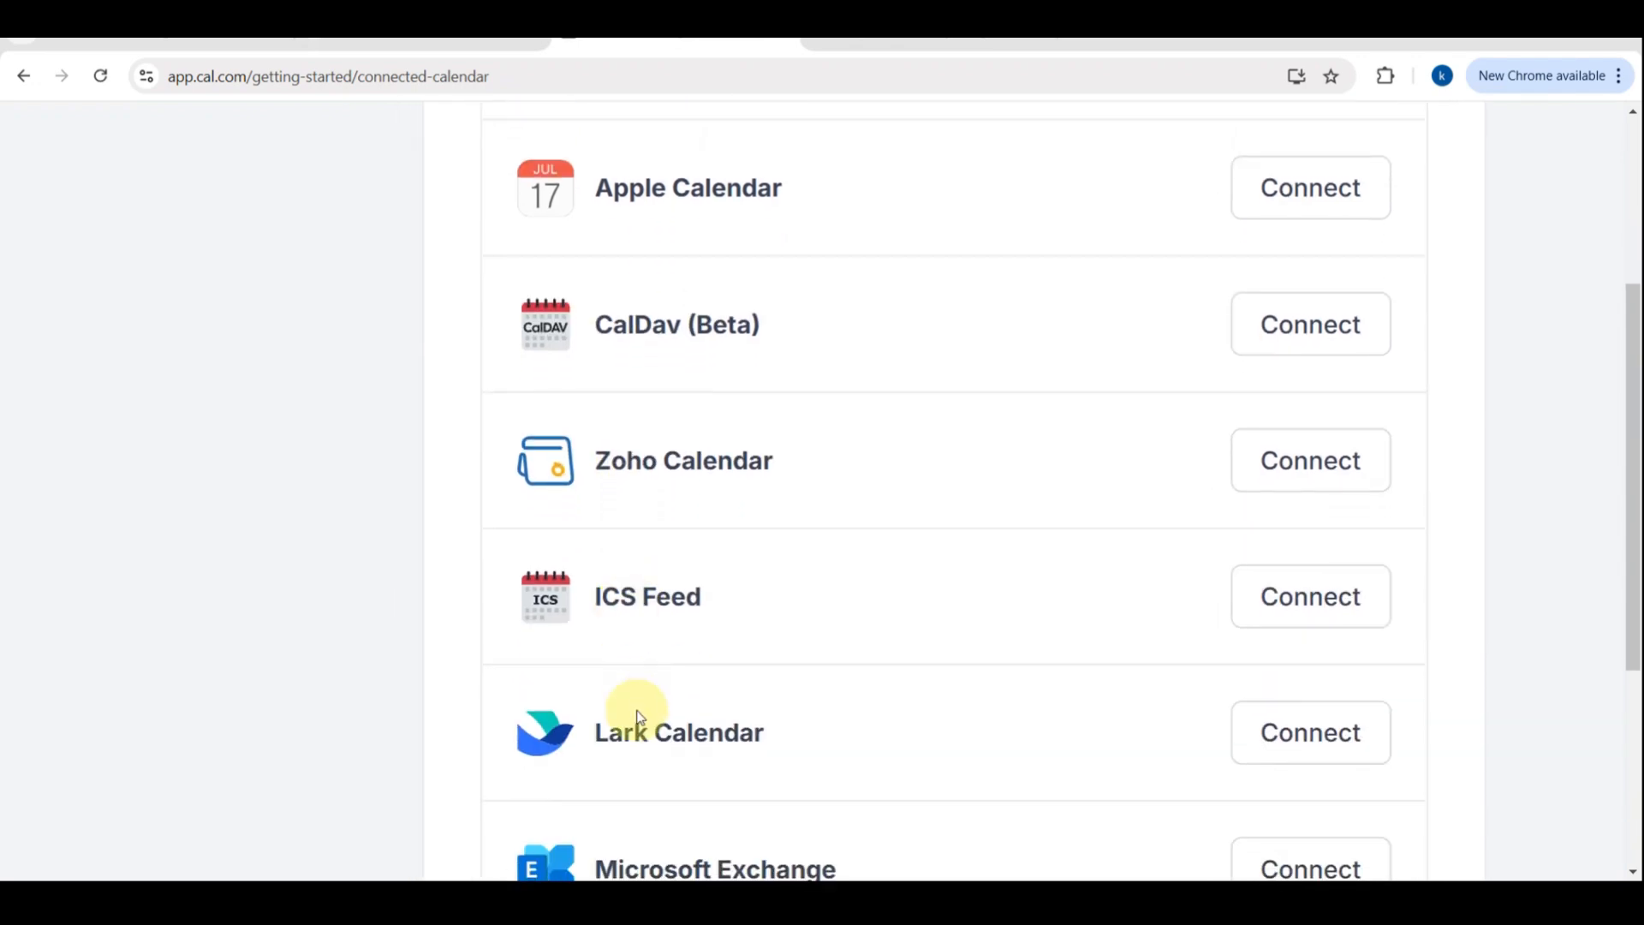
pyautogui.scroll(-3, 642, 723)
pyautogui.scroll(1, 956, 260)
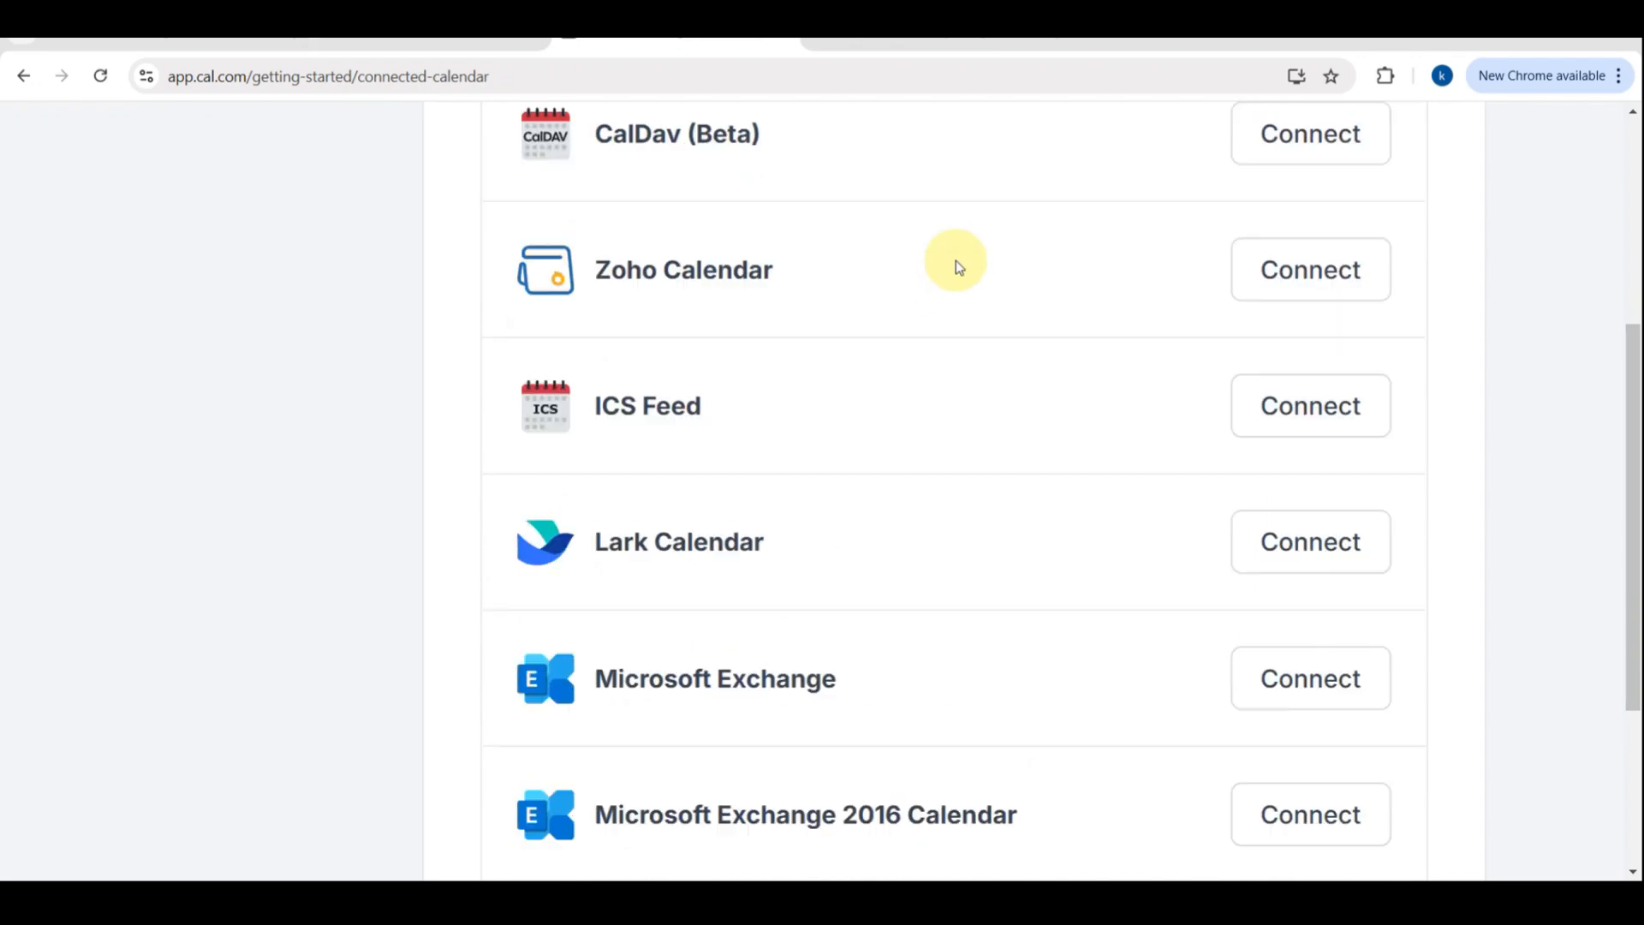
pyautogui.scroll(8, 956, 260)
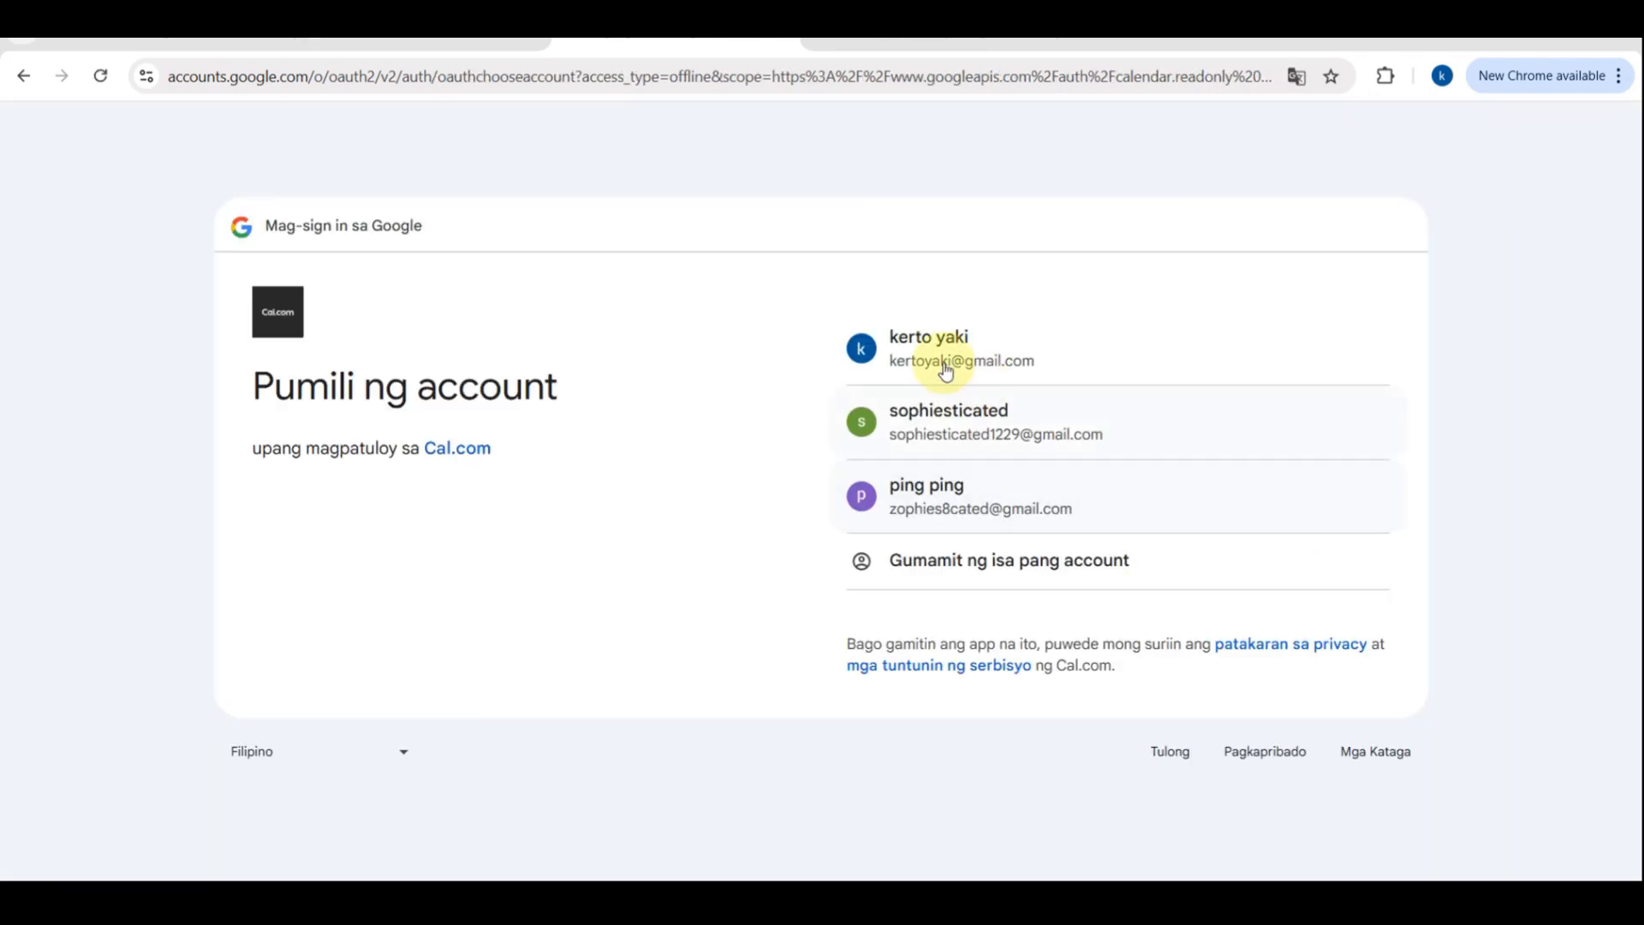
# Choose the first Google account, allow Cal.com to view and edit events on all calendars, and continue
pyautogui.click(923, 327)
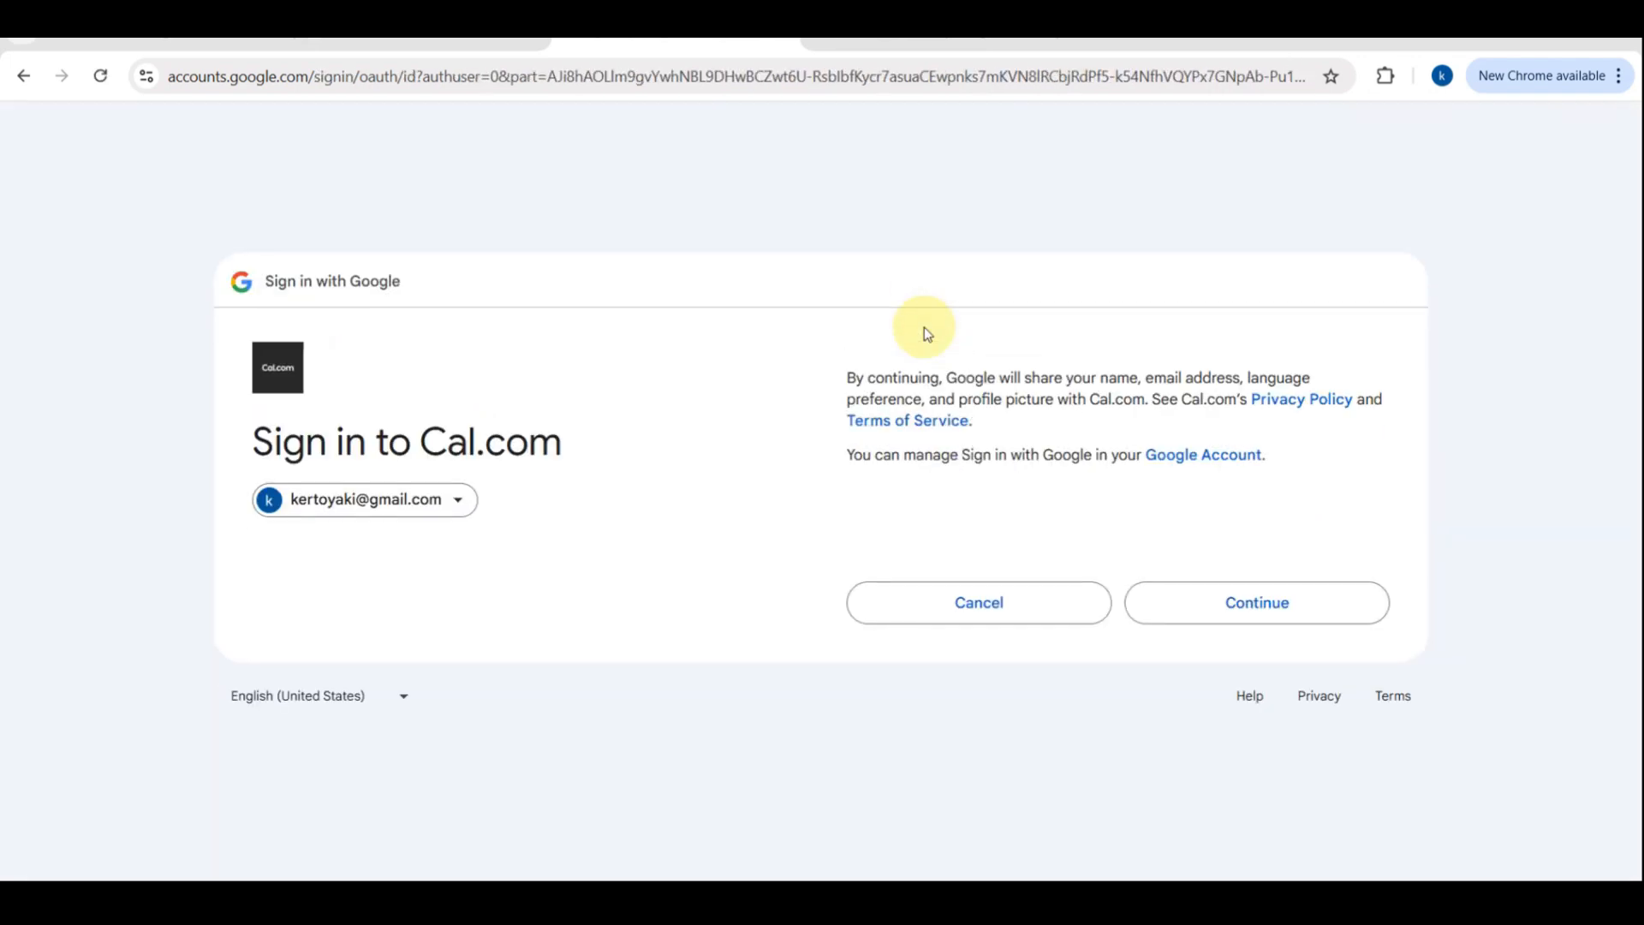
pyautogui.click(1230, 625)
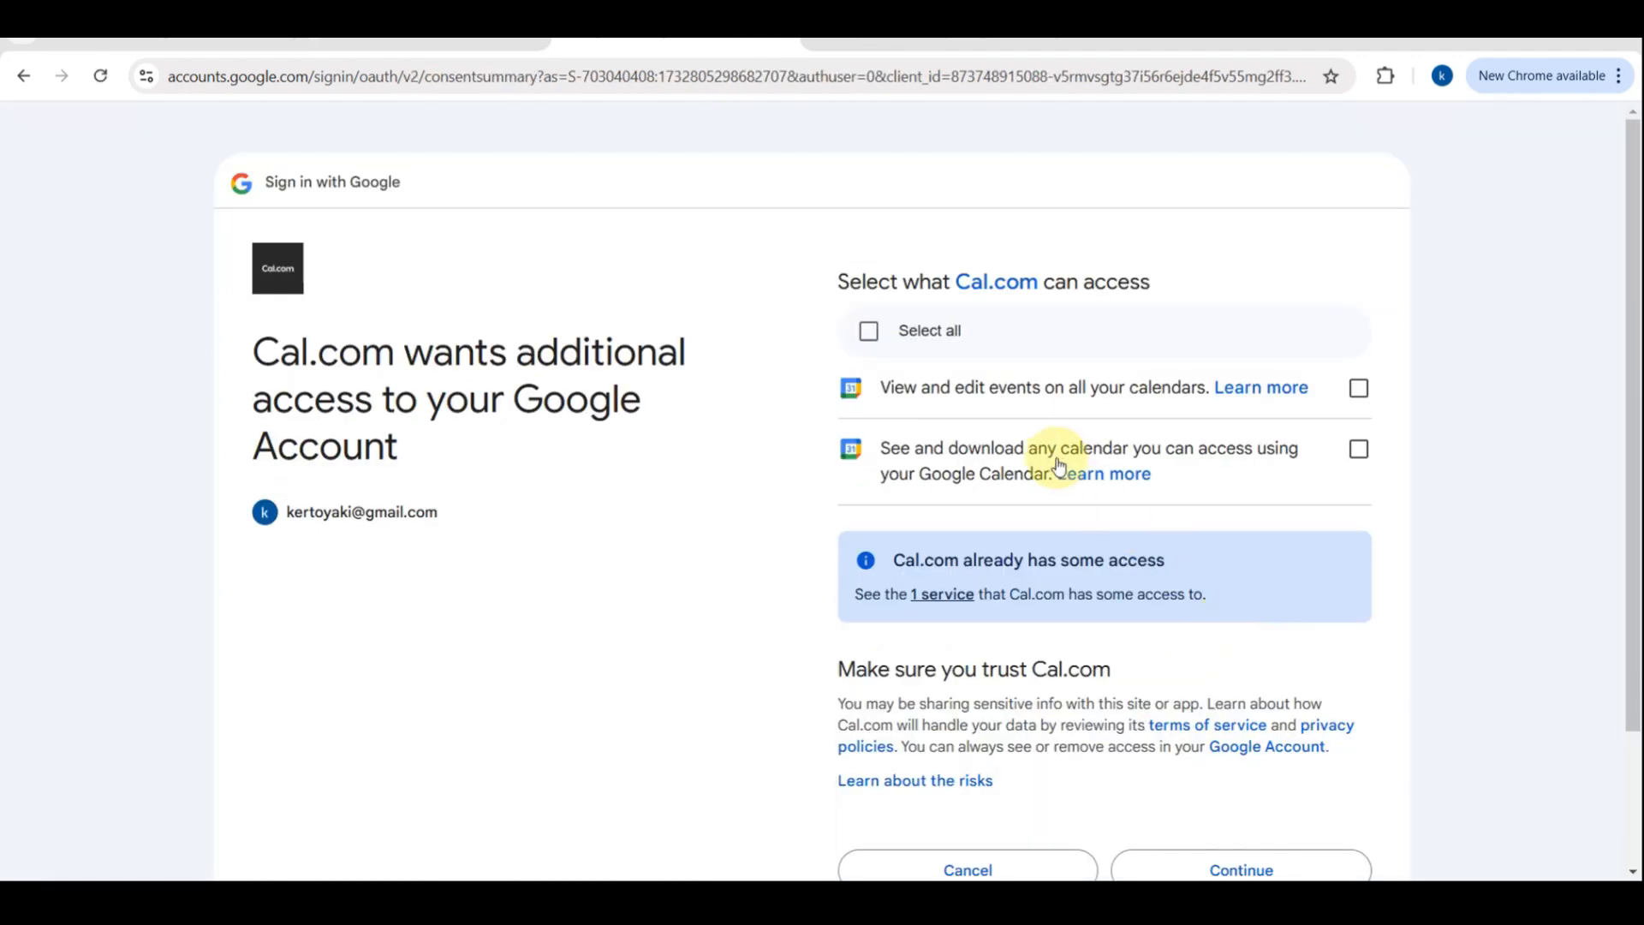
pyautogui.scroll(-1, 988, 370)
pyautogui.scroll(5, 988, 371)
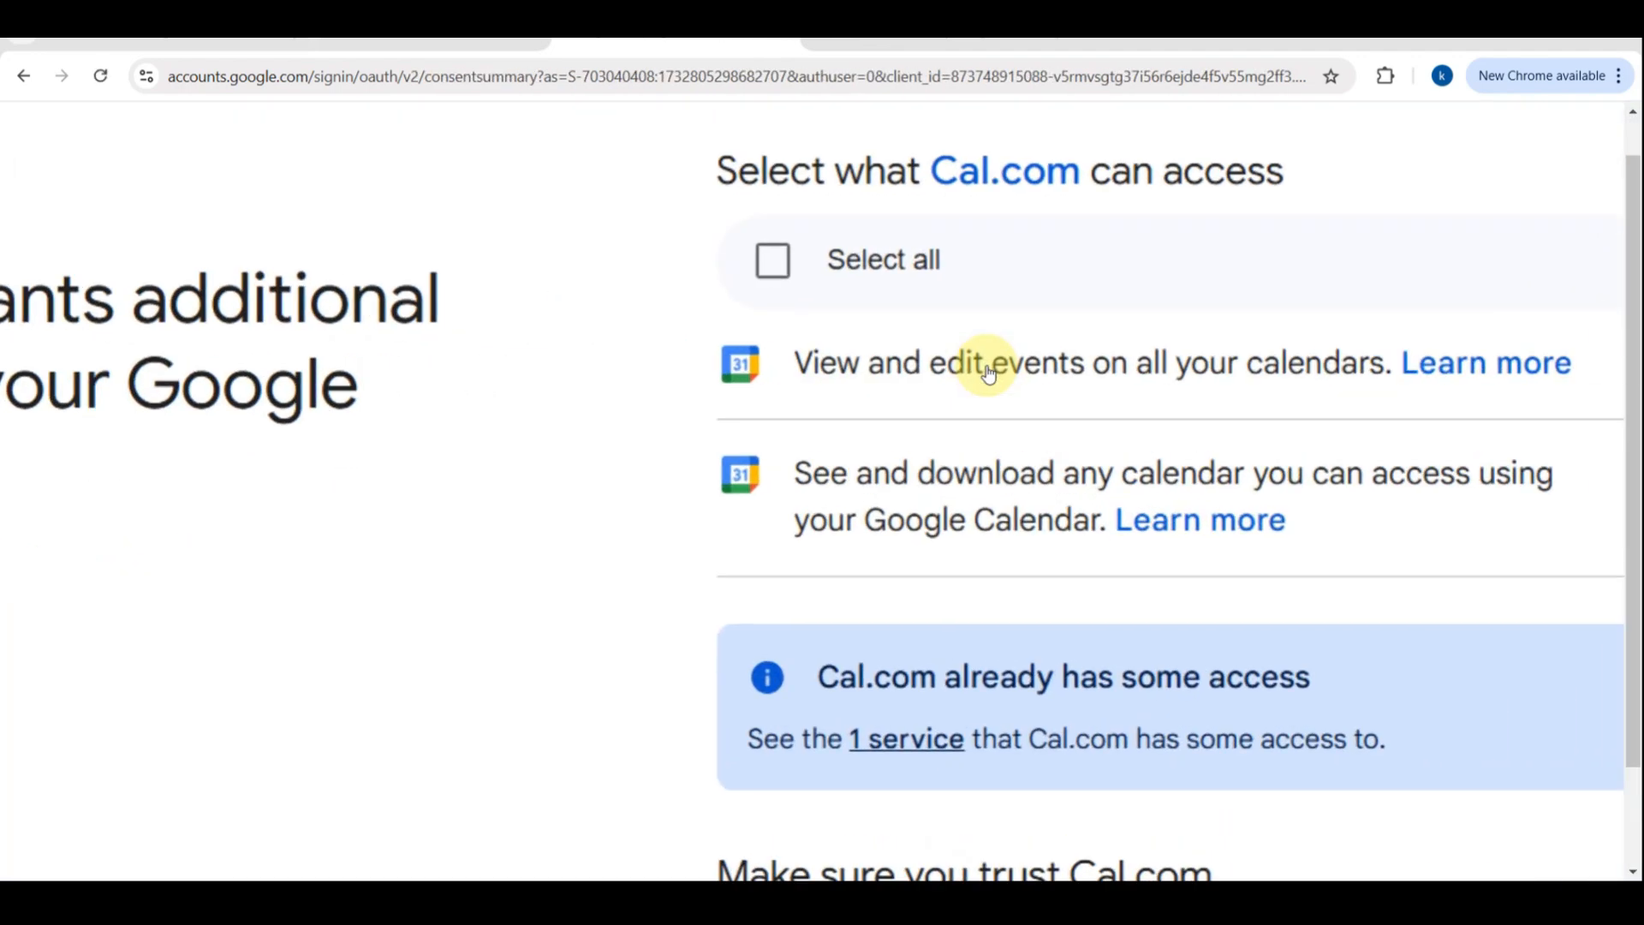
pyautogui.scroll(1, 988, 371)
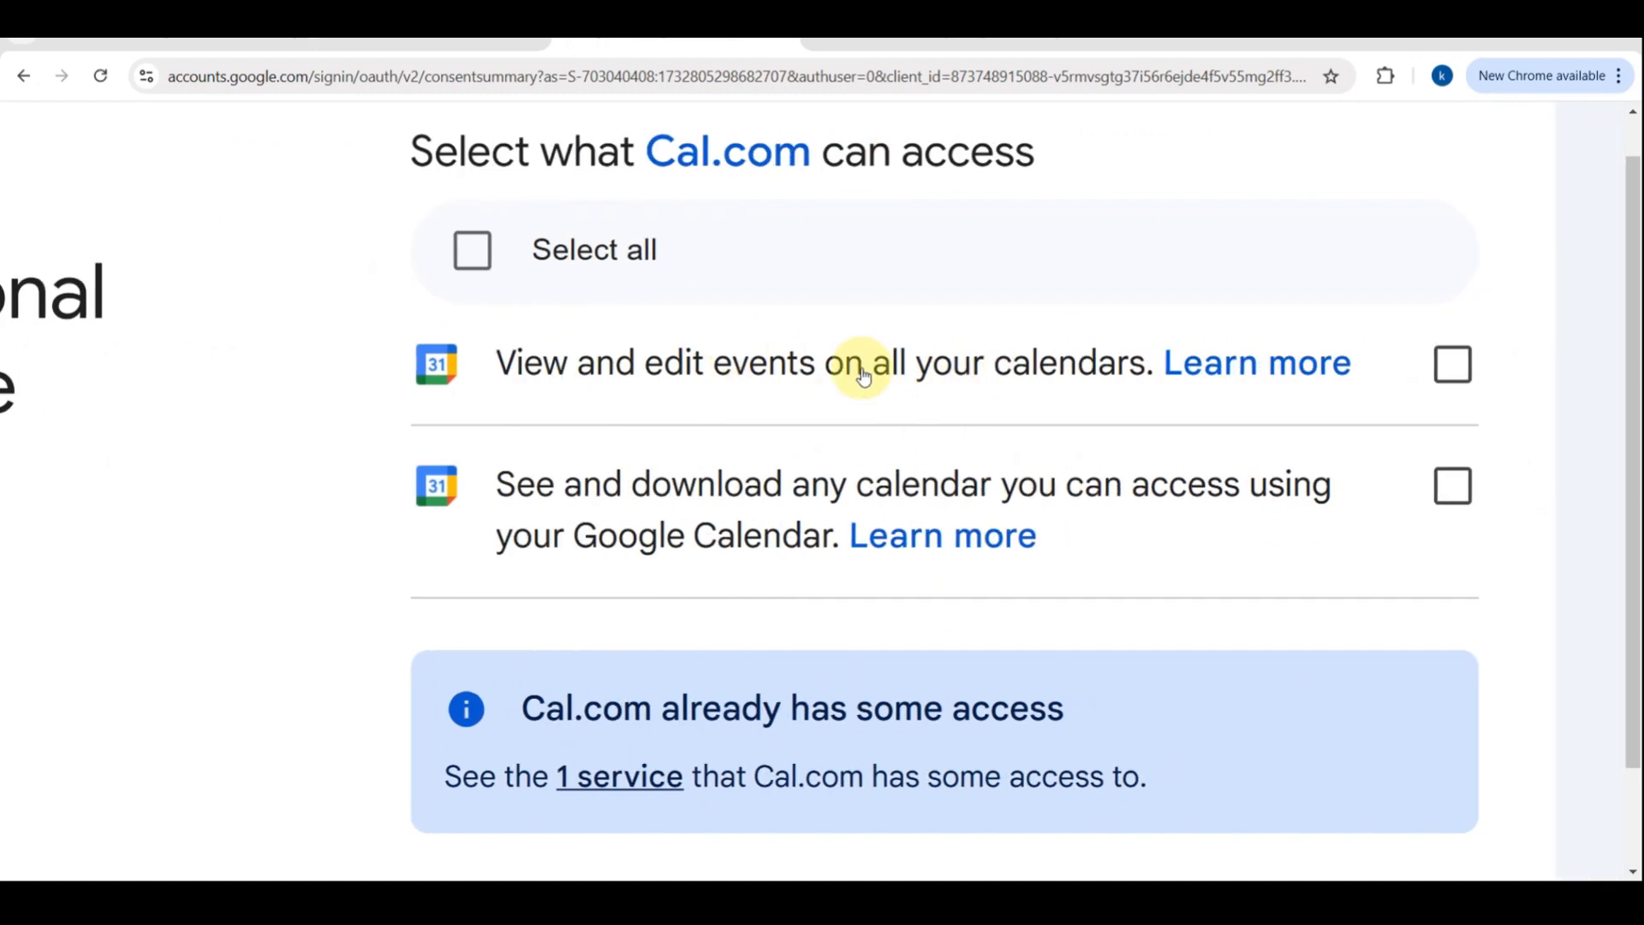
pyautogui.scroll(-5, 721, 447)
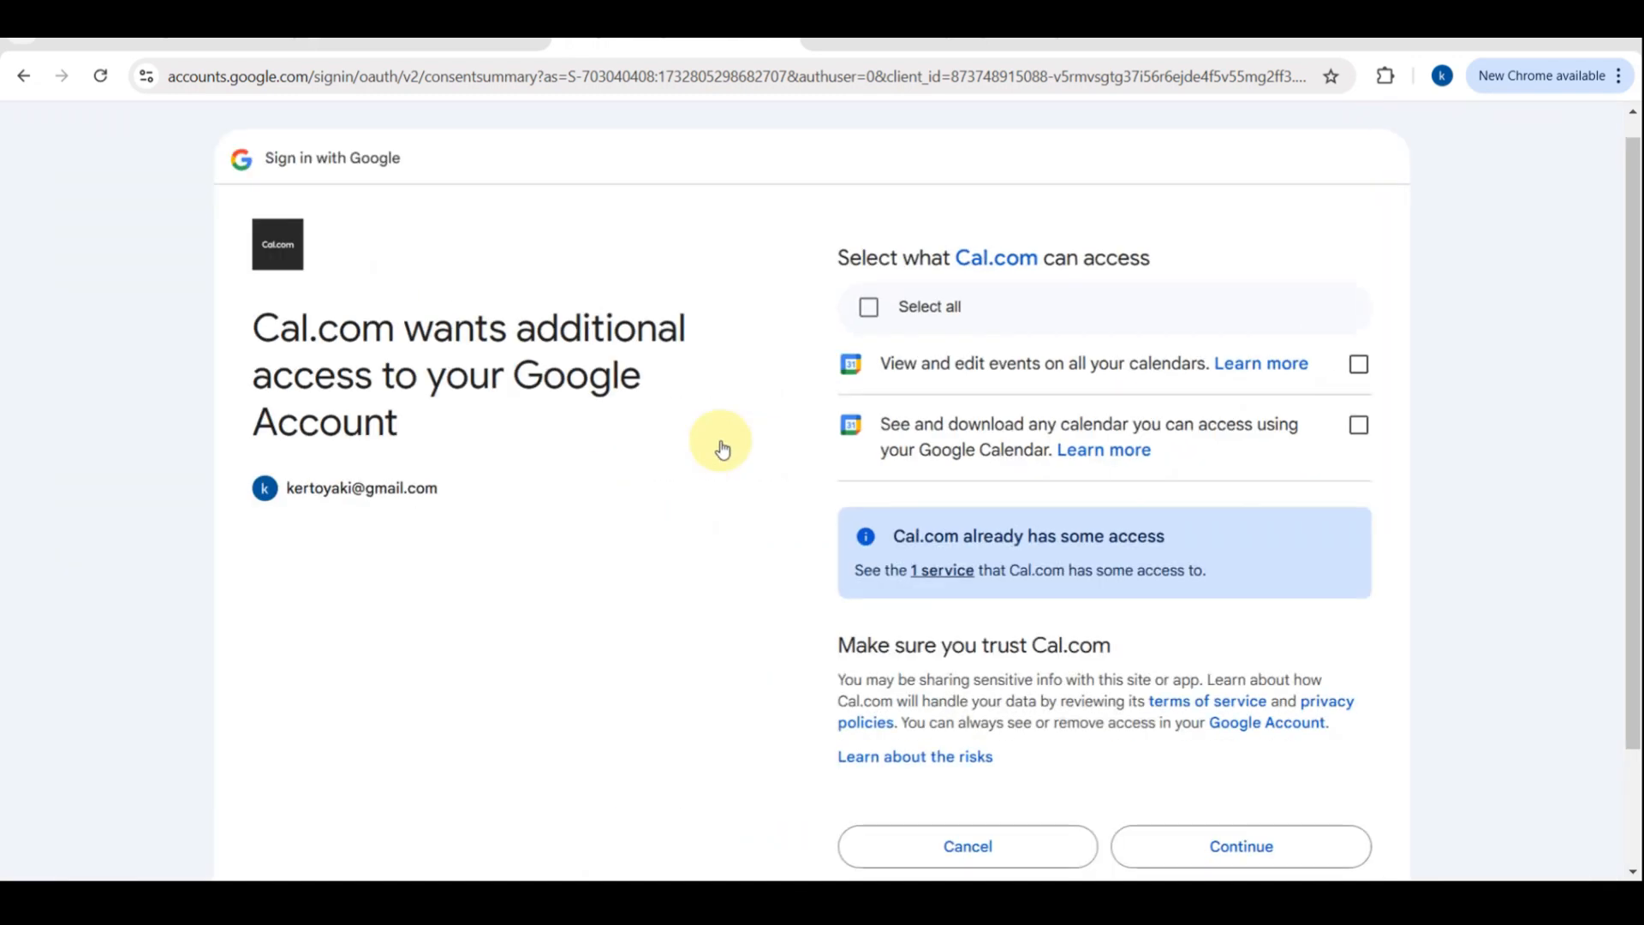
pyautogui.click(1367, 363)
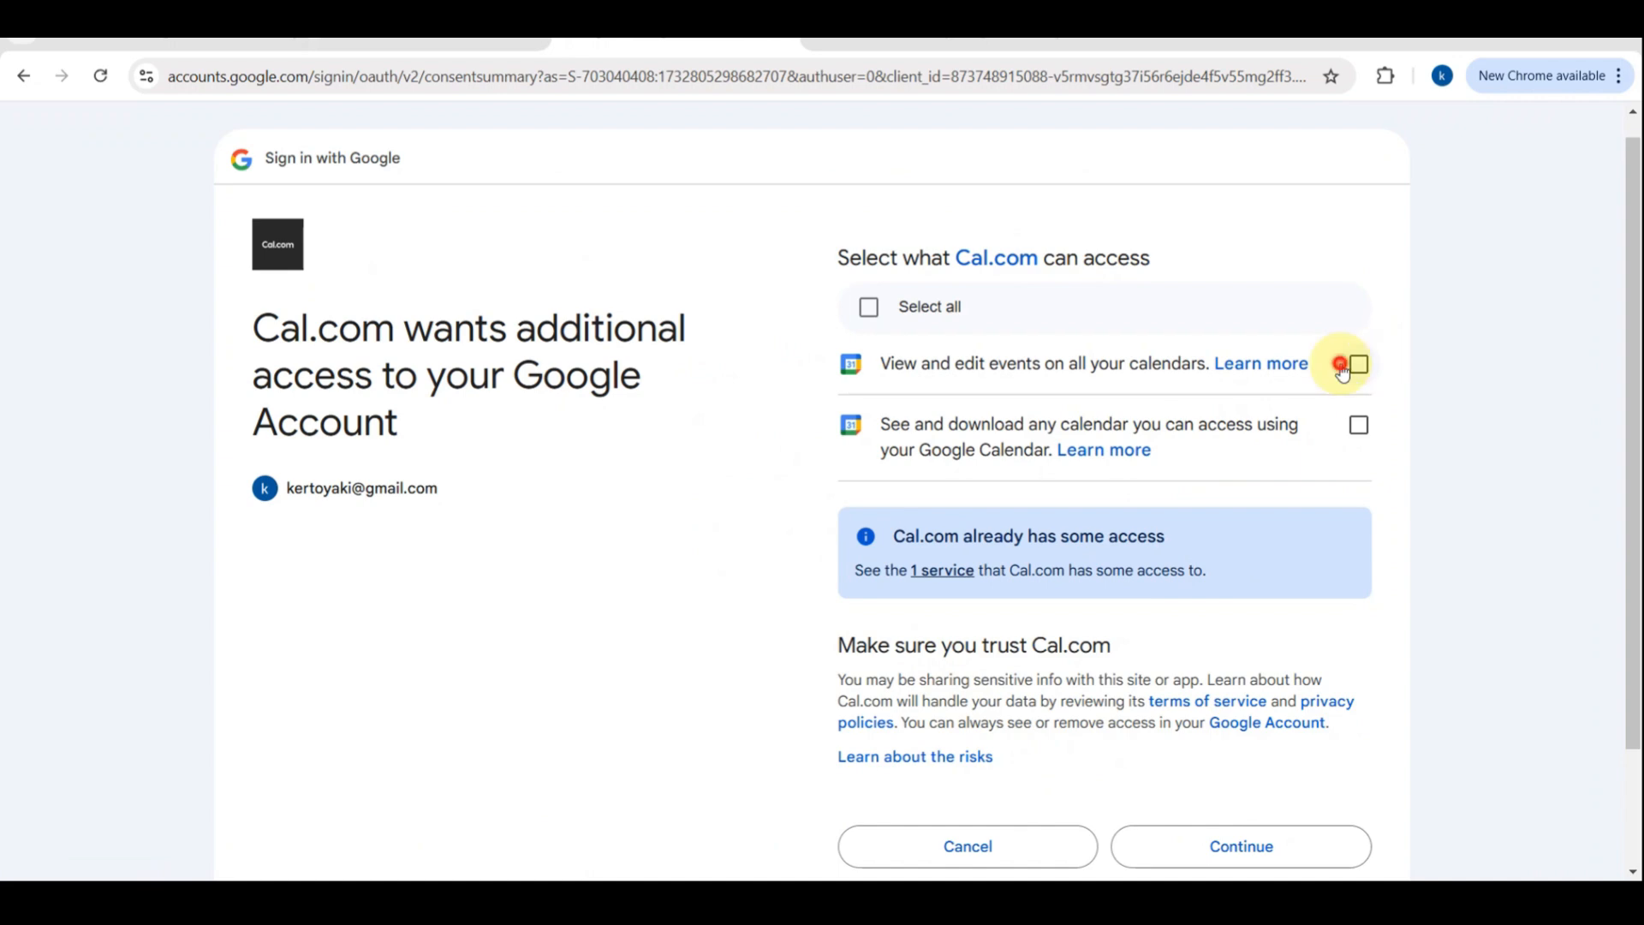
pyautogui.click(1173, 852)
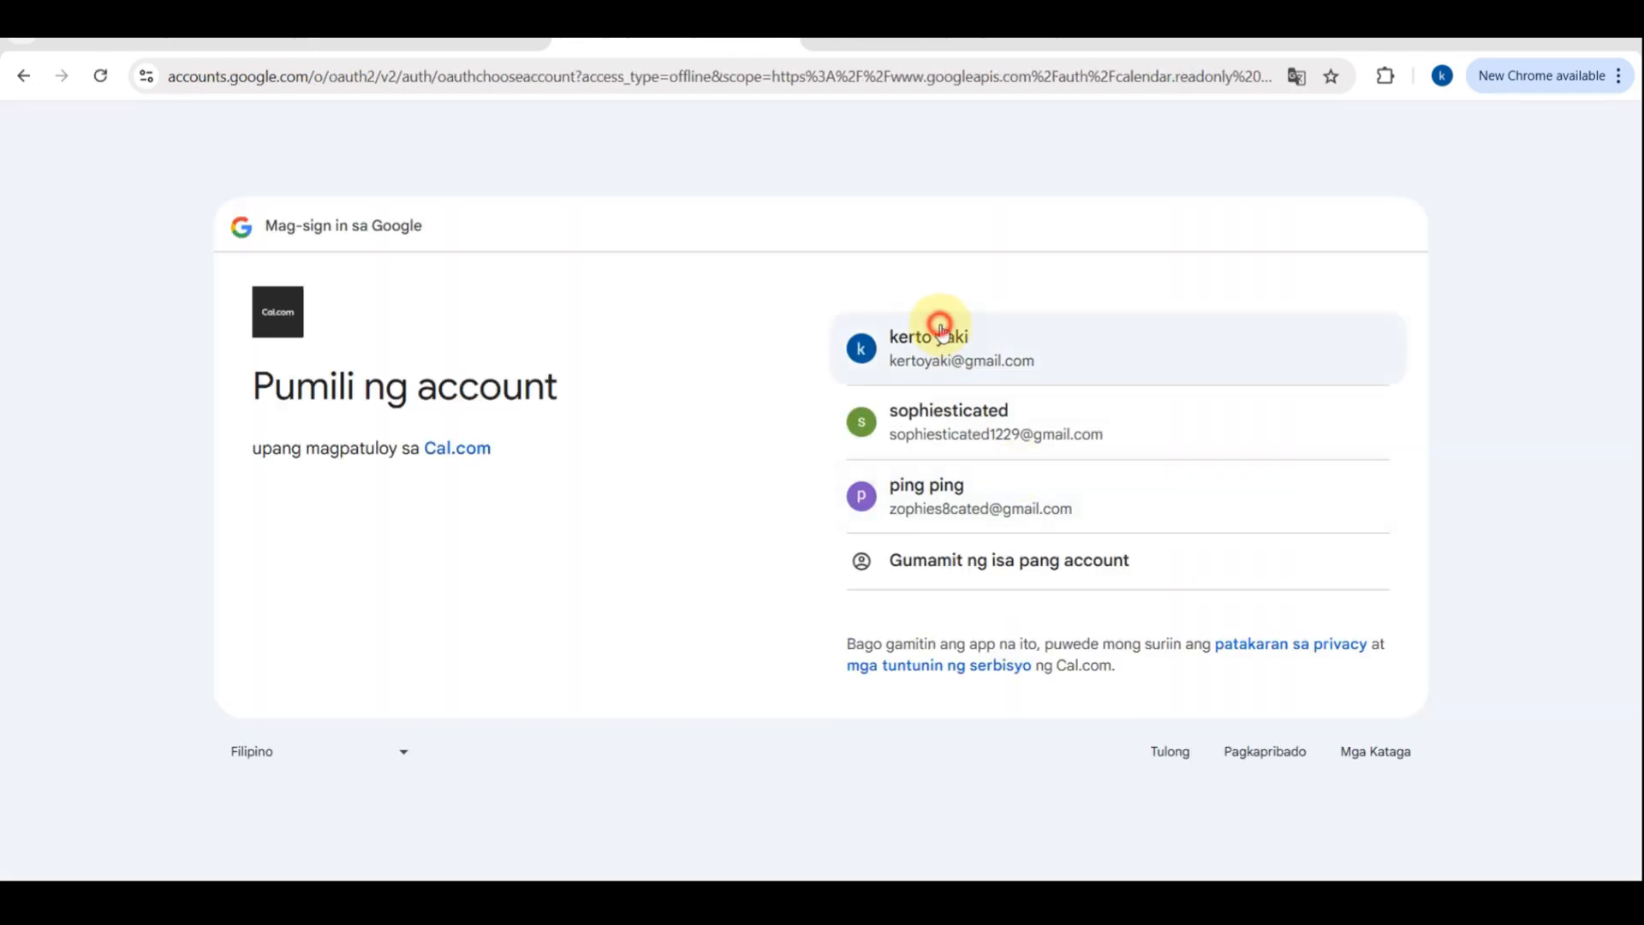
# Select the first Google account again and continue to Cal.com's additional calendar access request
pyautogui.click(940, 328)
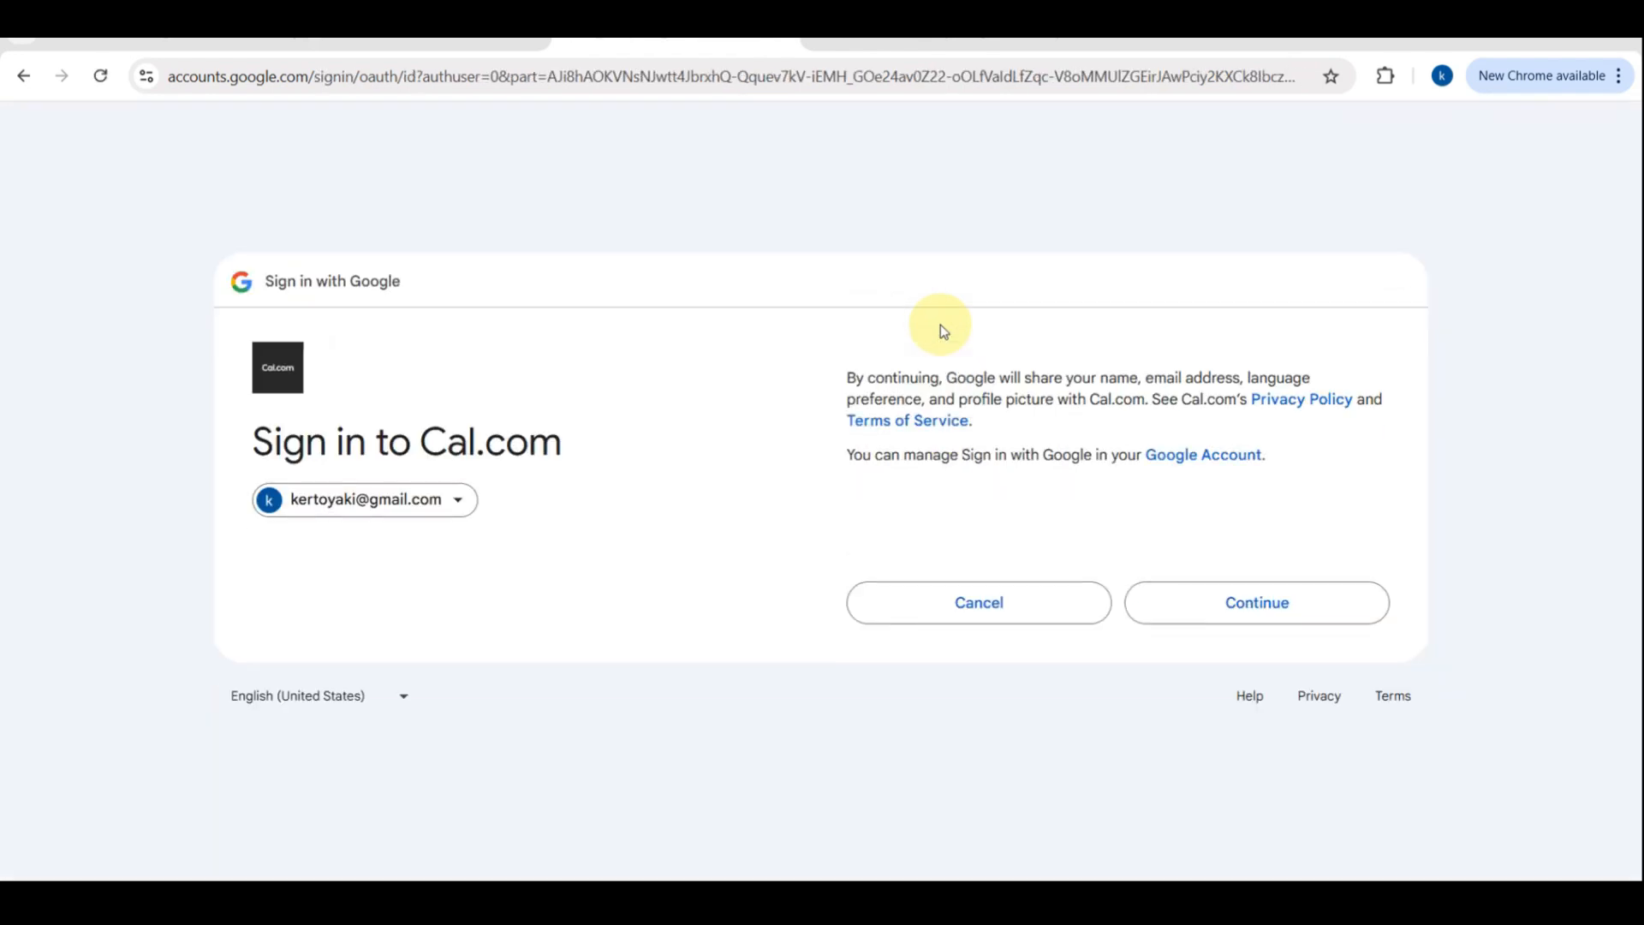
pyautogui.click(1208, 626)
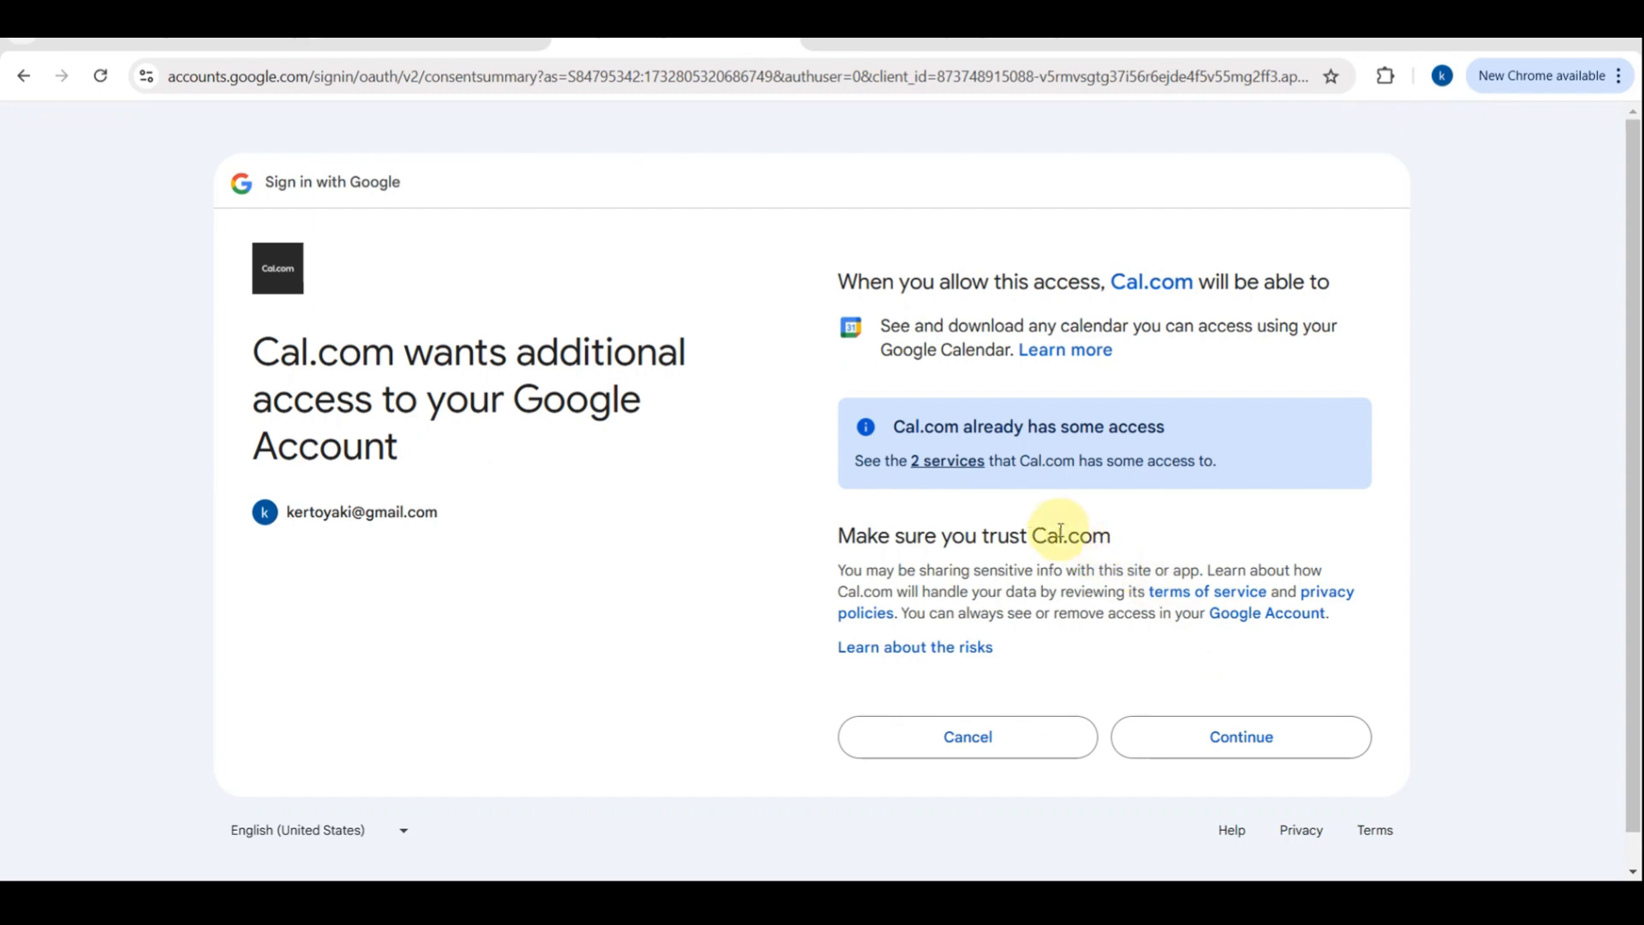
pyautogui.scroll(5, 1107, 454)
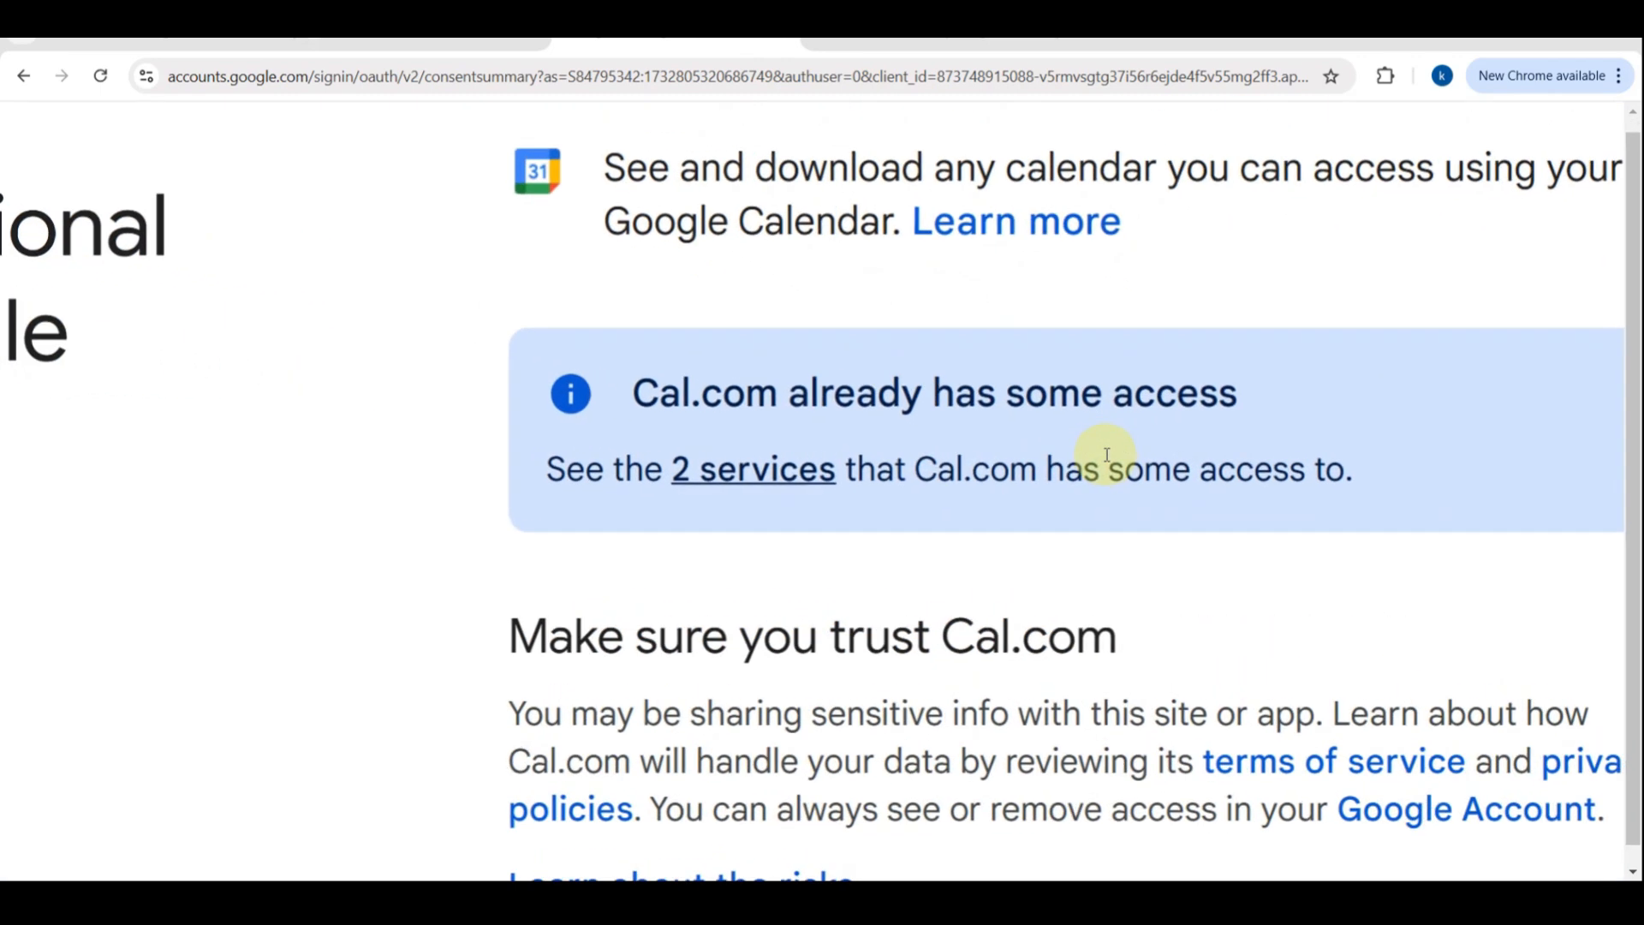
pyautogui.scroll(-2, 955, 479)
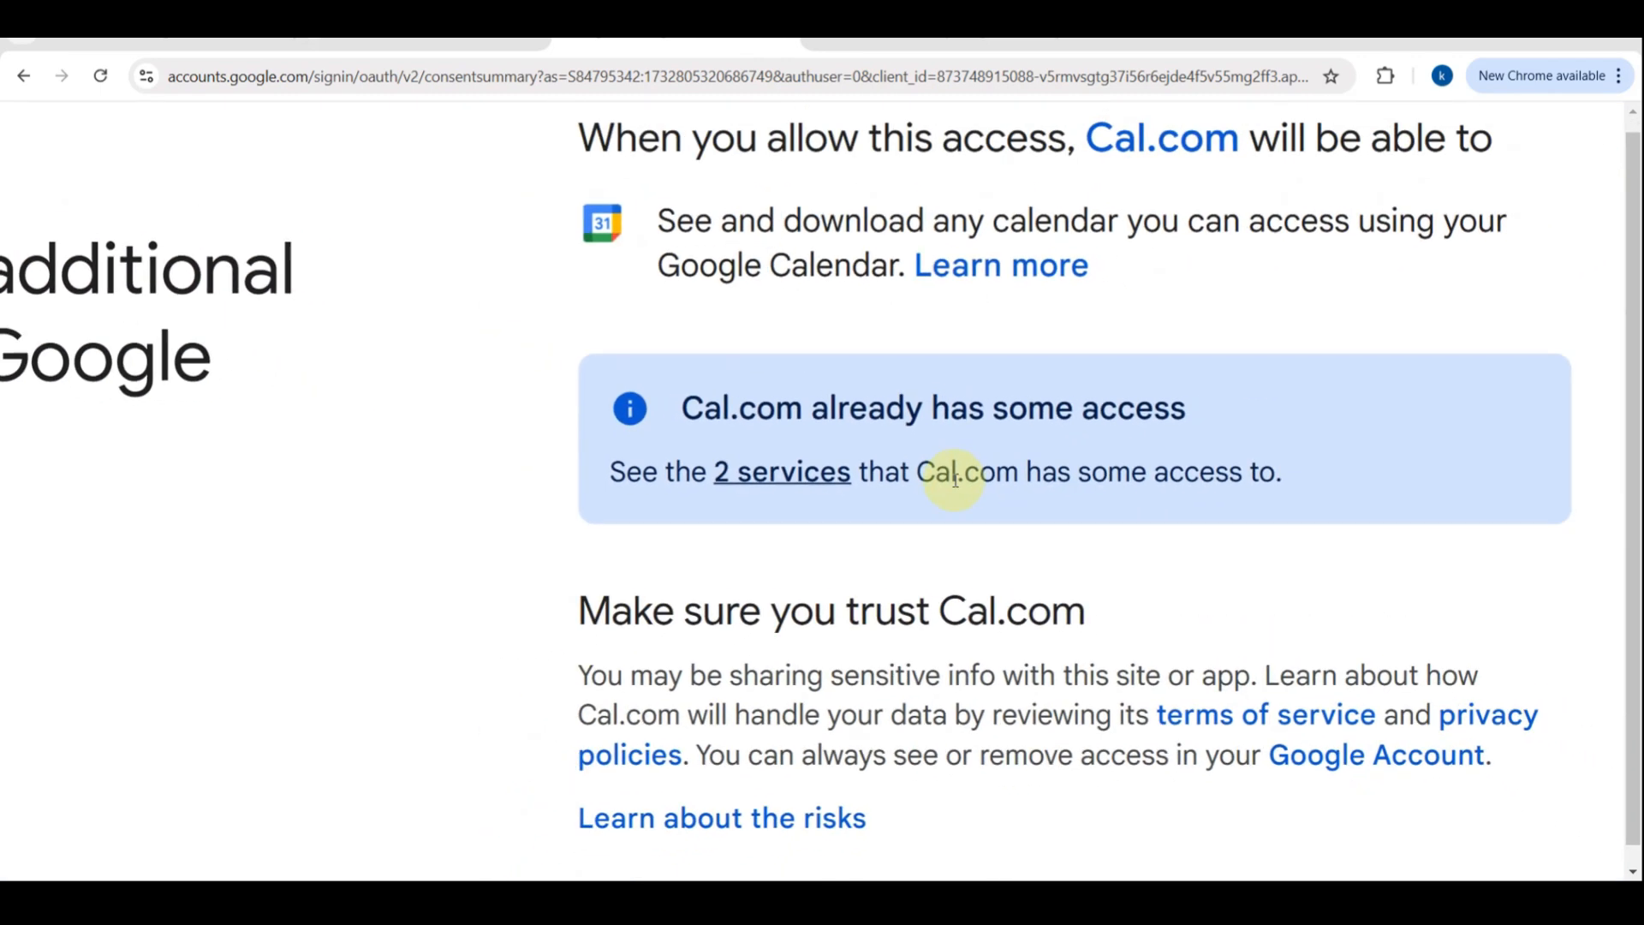
# Review the services Cal.com already has access to, close that list, and continue granting calendar access
pyautogui.click(786, 479)
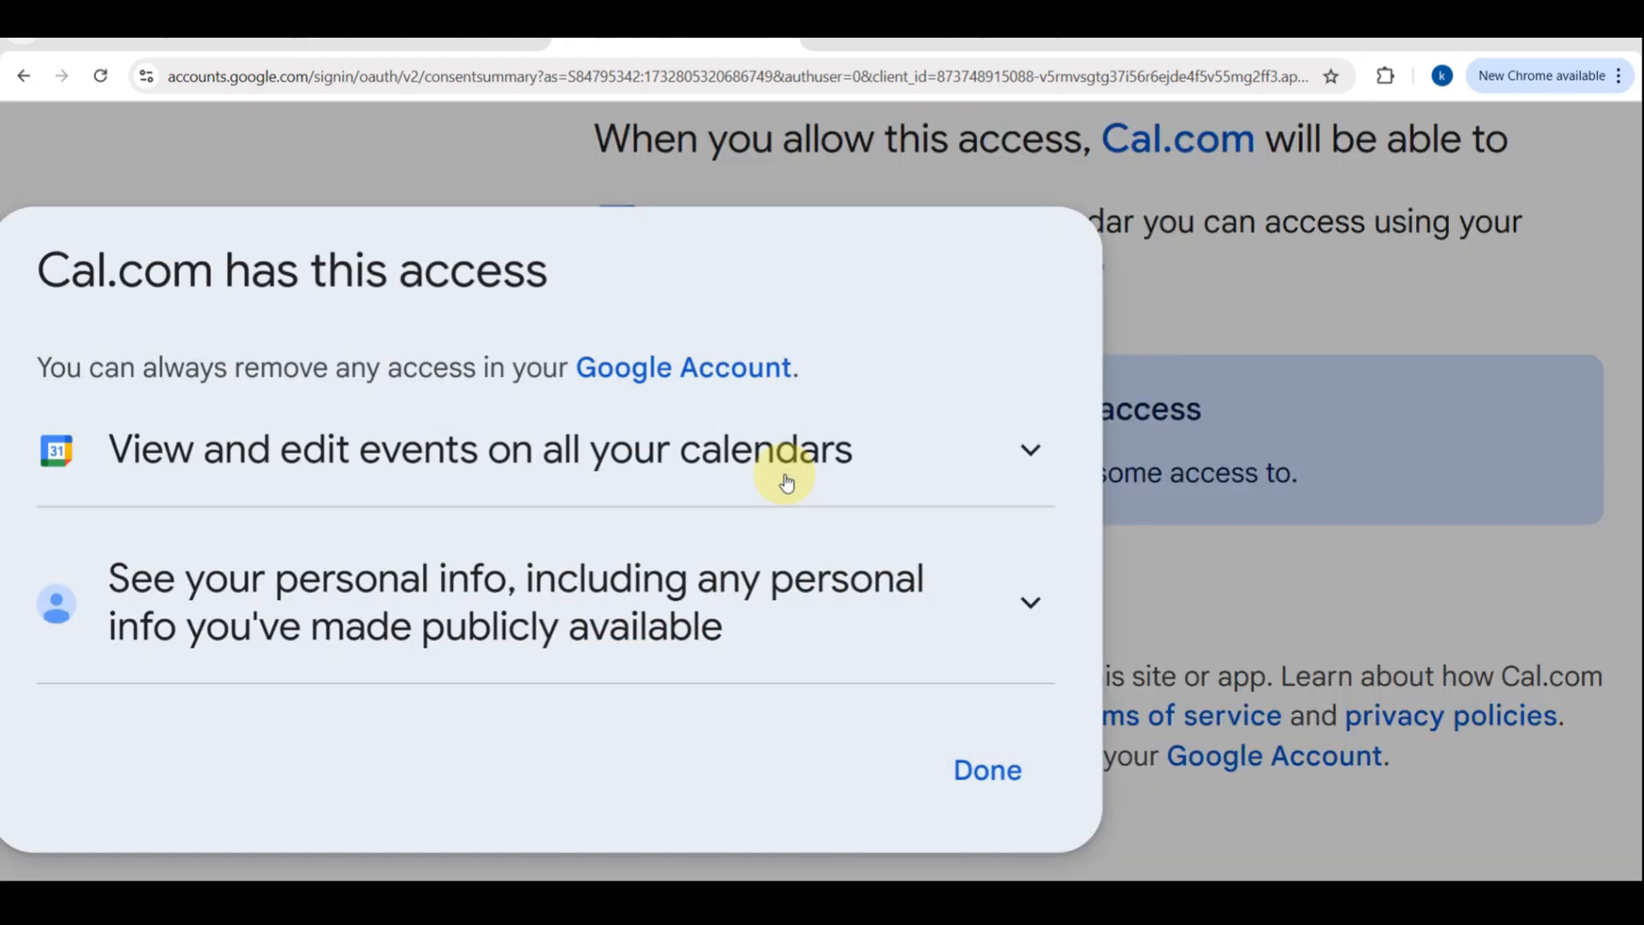
pyautogui.click(981, 758)
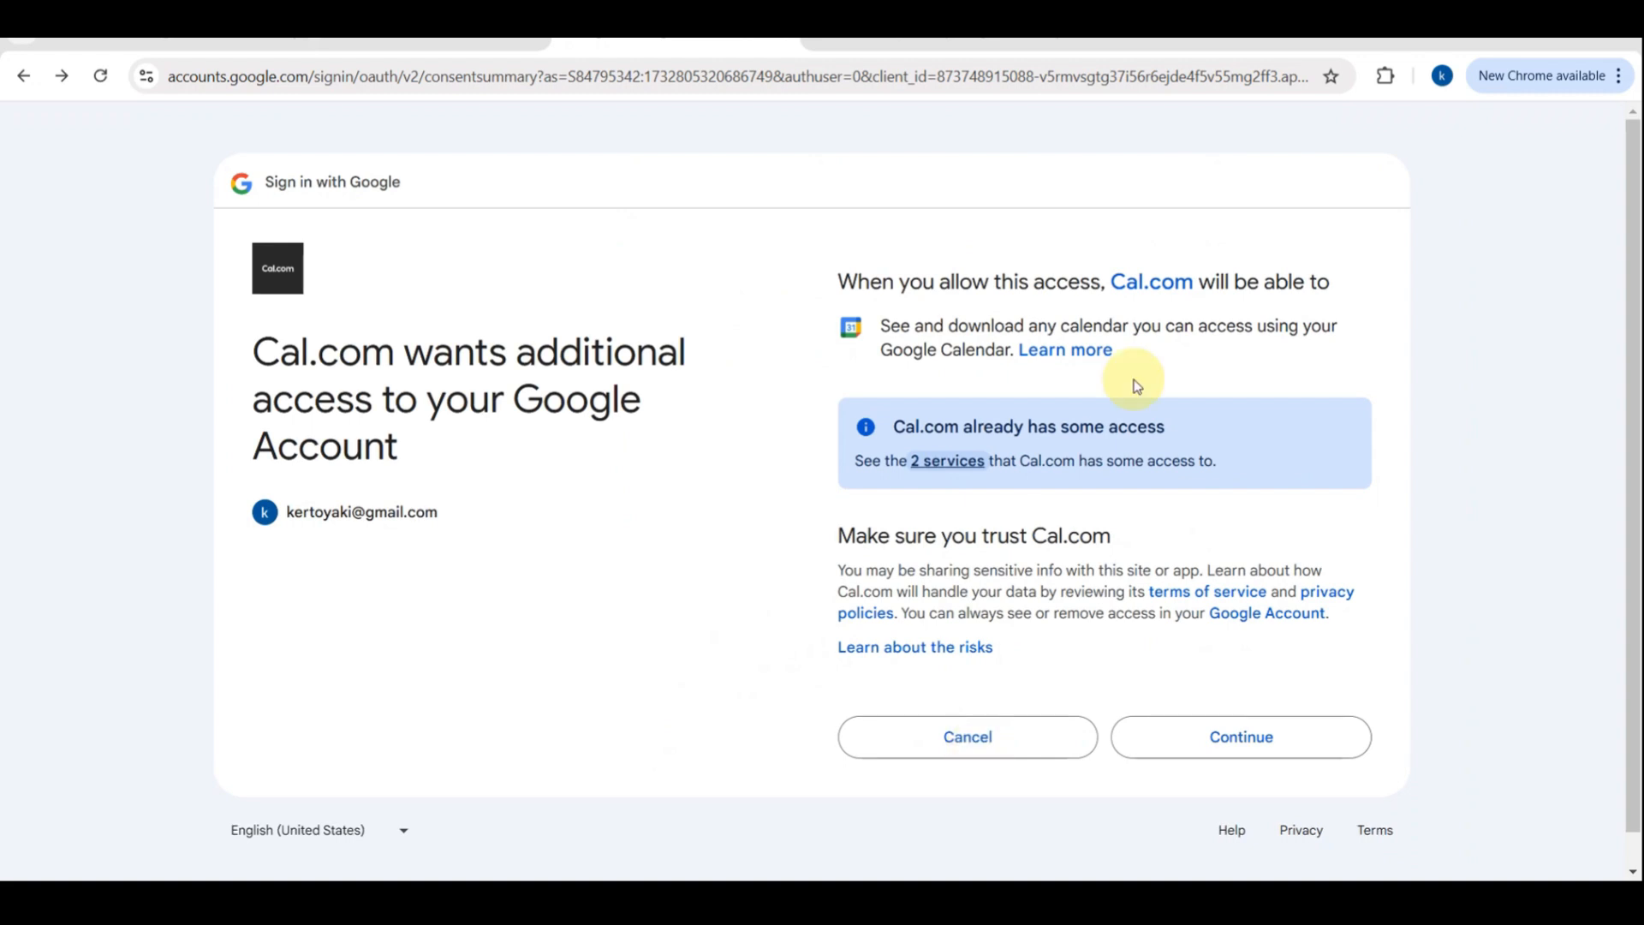
pyautogui.click(1161, 749)
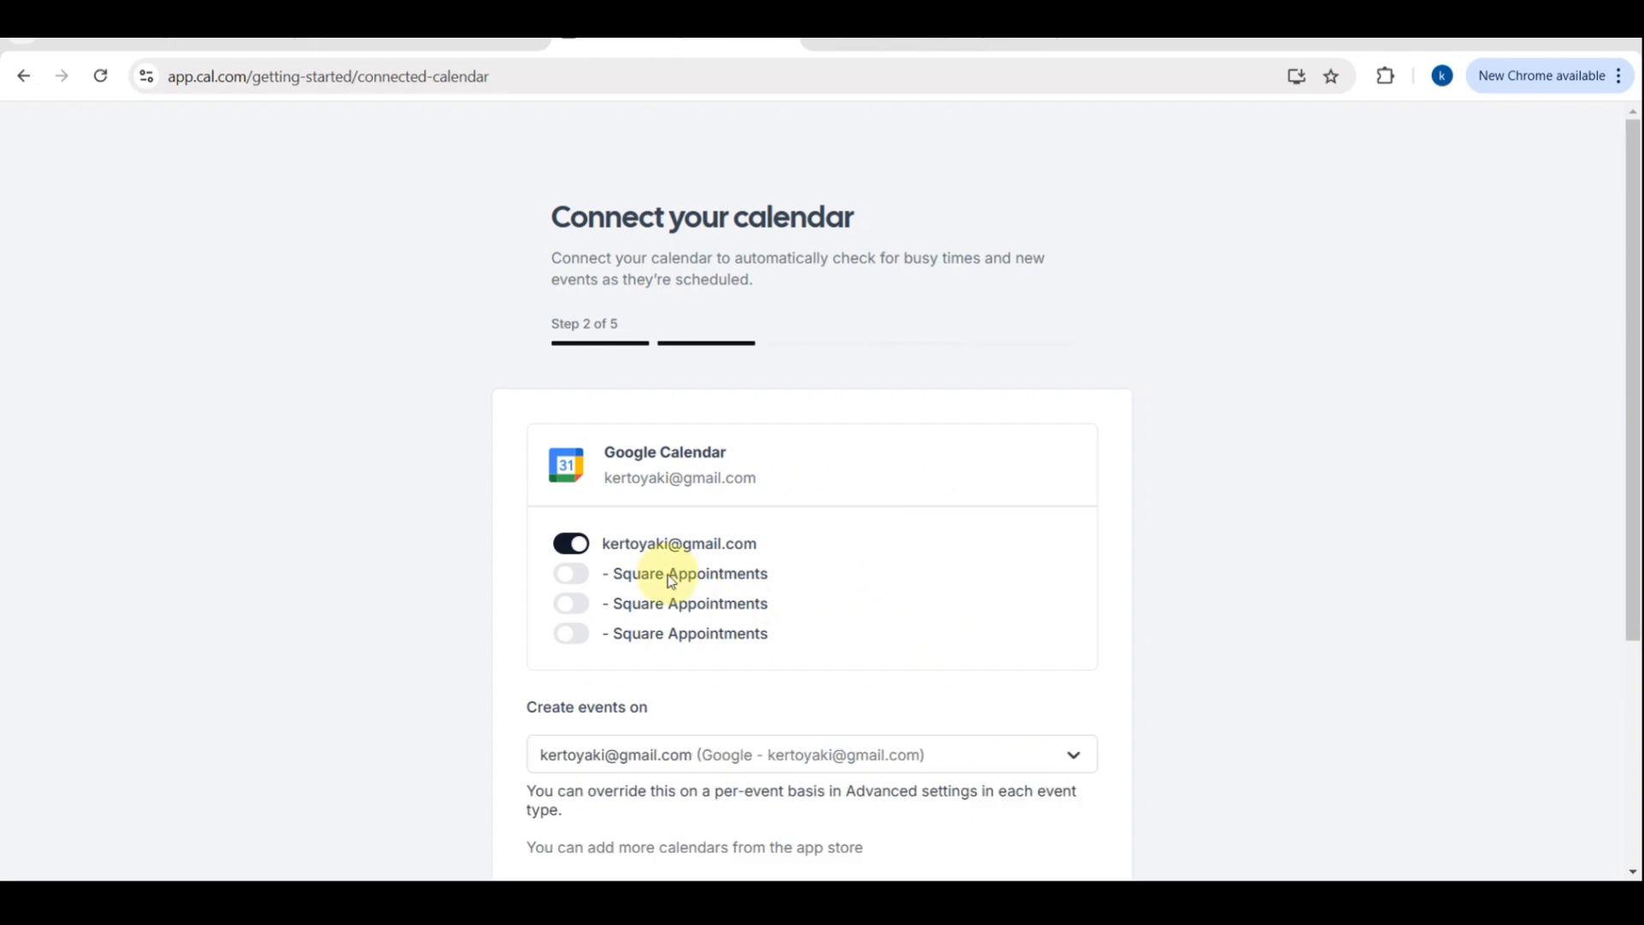
# Turn on the first Square Appointments calendar under Google Calendar and continue past the calendar connection step
pyautogui.scroll(2, 657, 577)
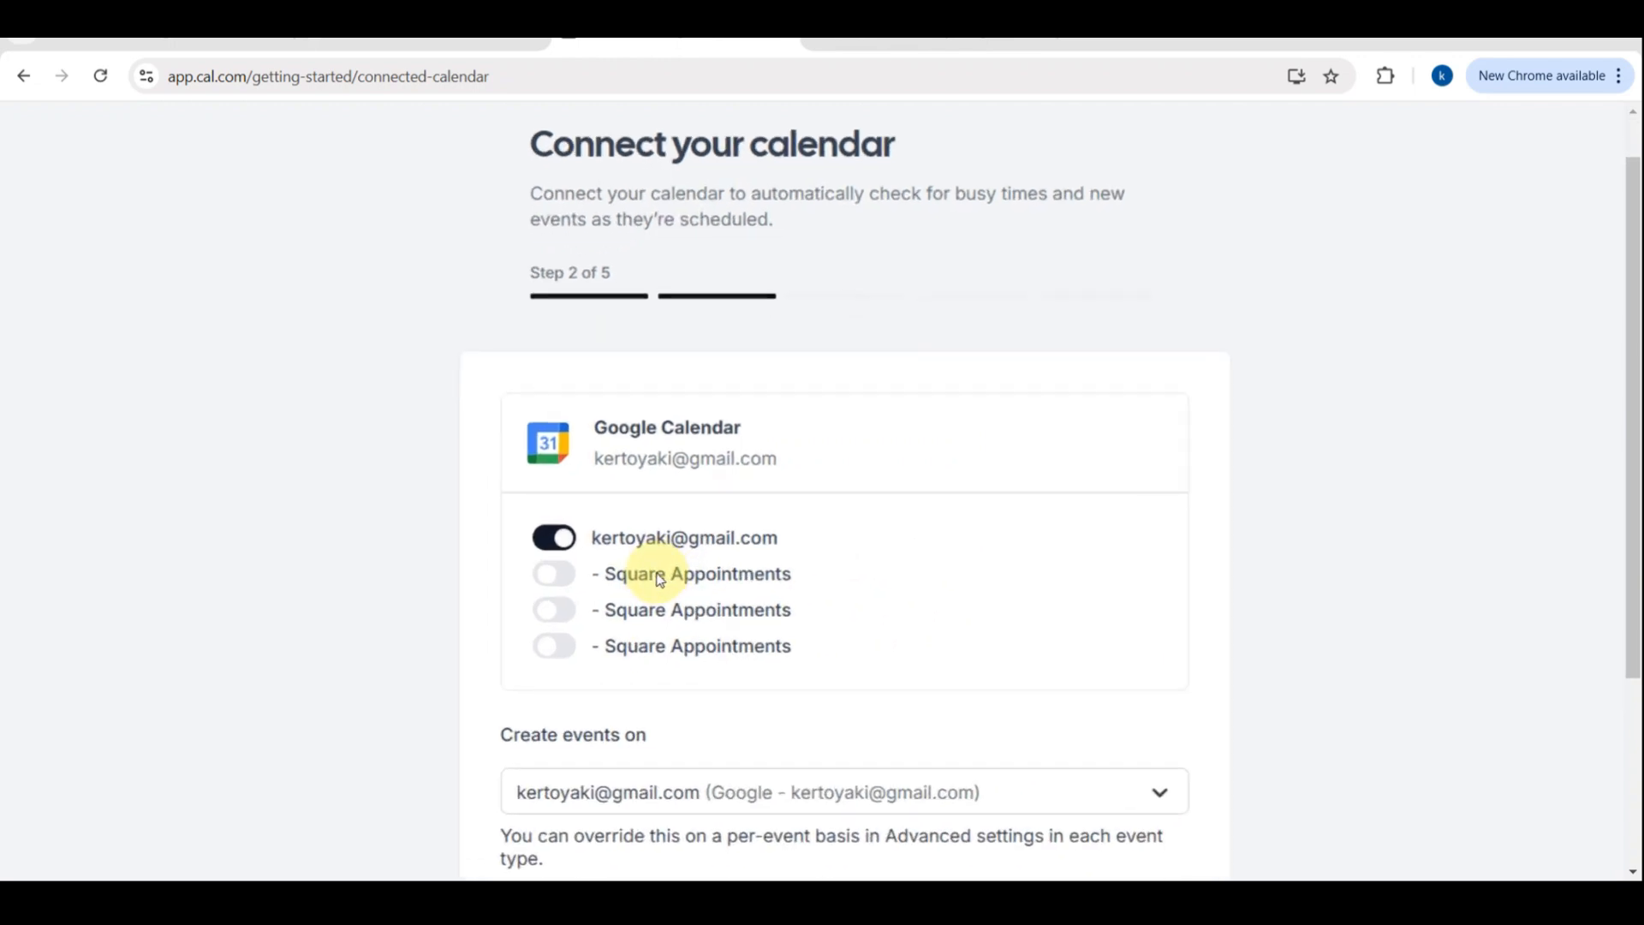
pyautogui.scroll(-1, 657, 577)
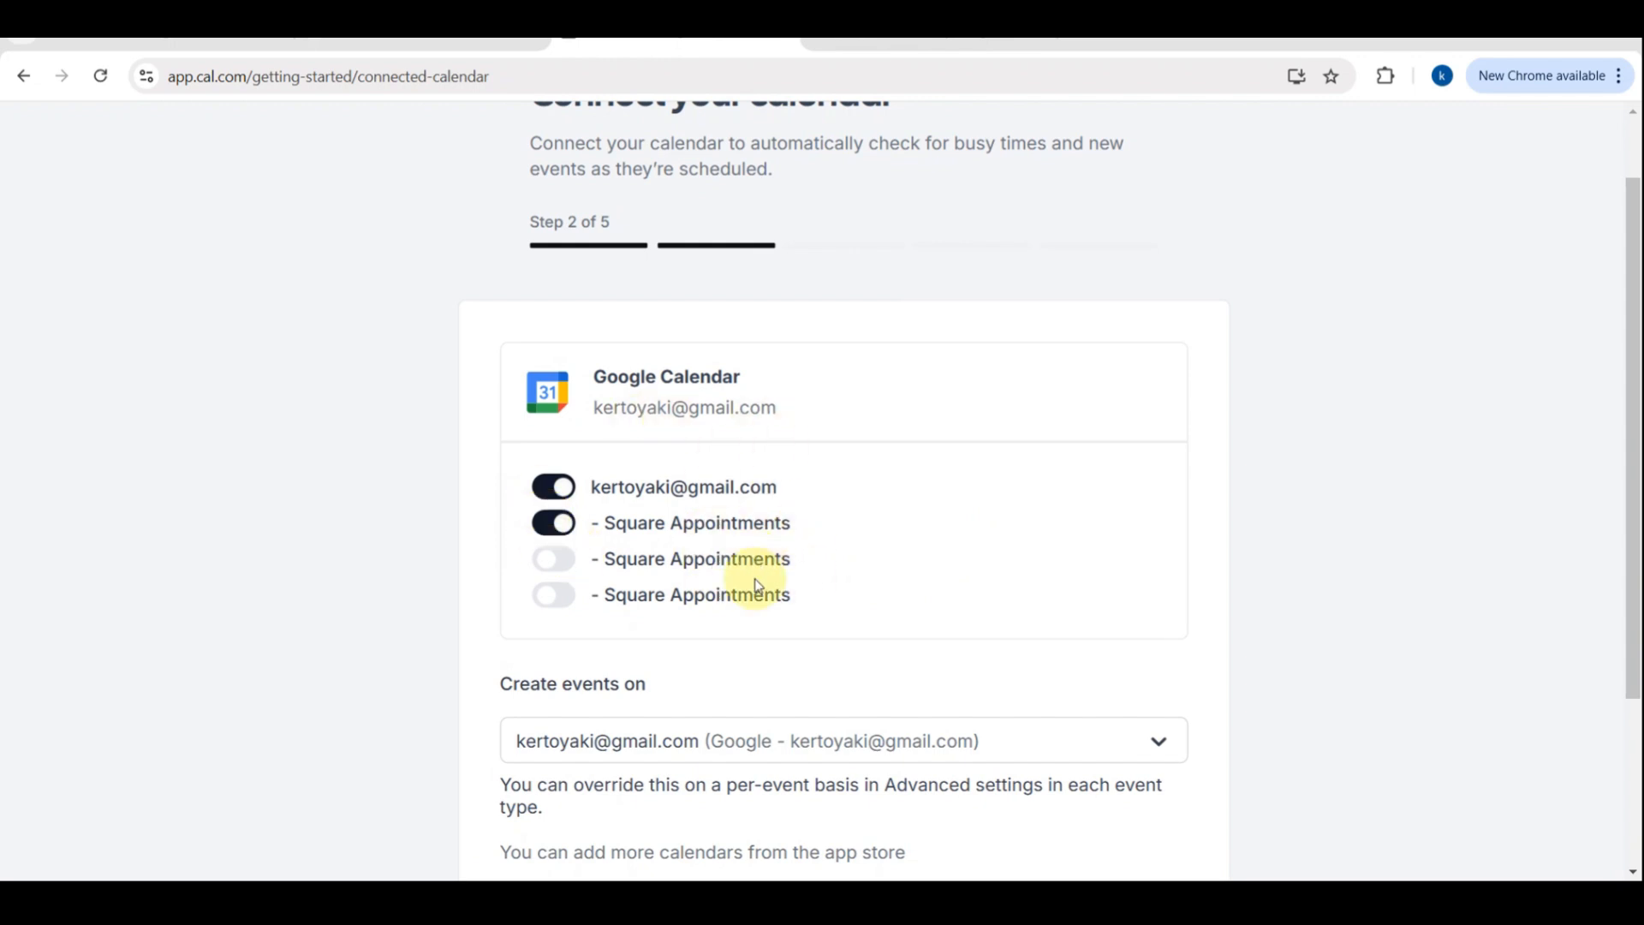
pyautogui.scroll(-2, 752, 580)
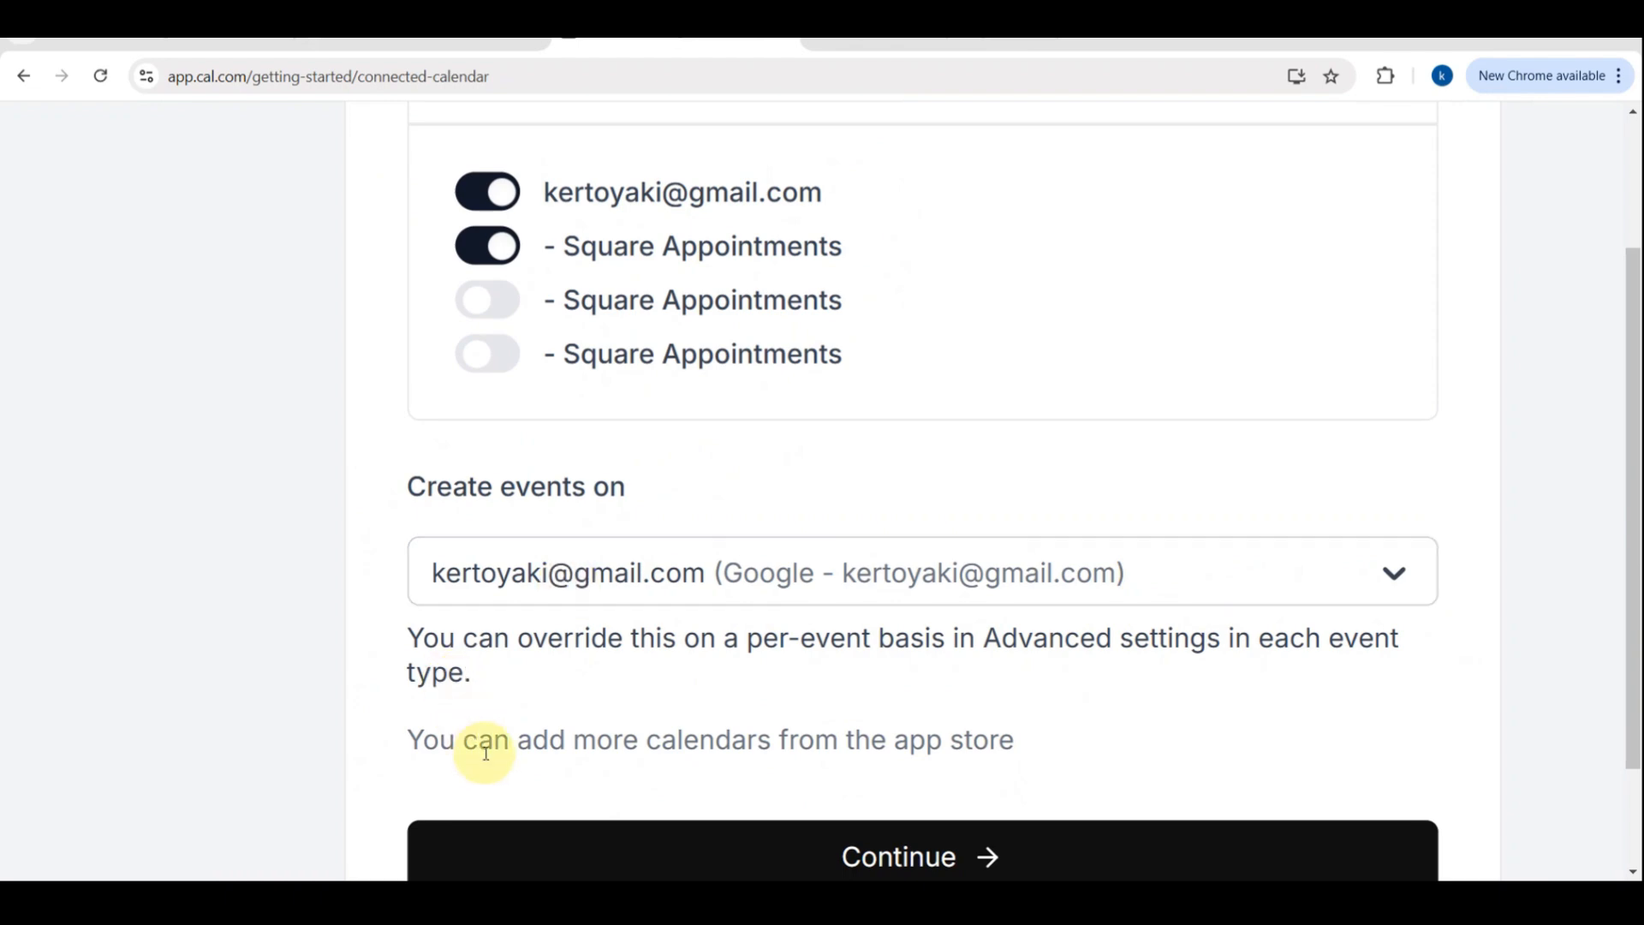
pyautogui.scroll(-2, 486, 752)
pyautogui.click(657, 690)
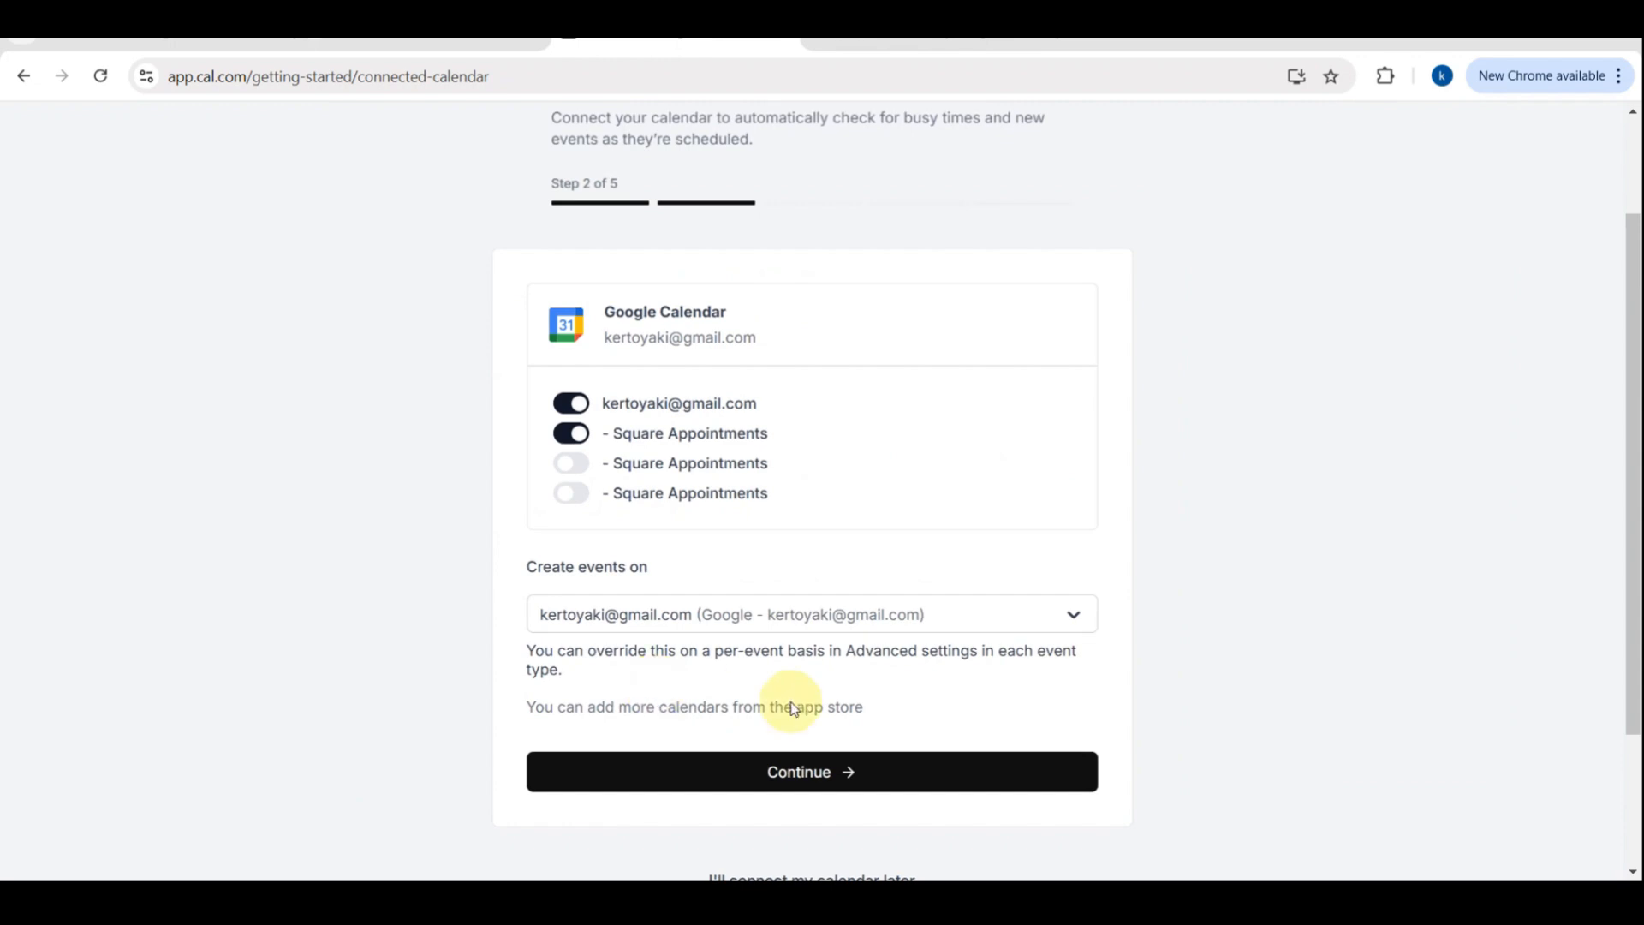
pyautogui.click(855, 770)
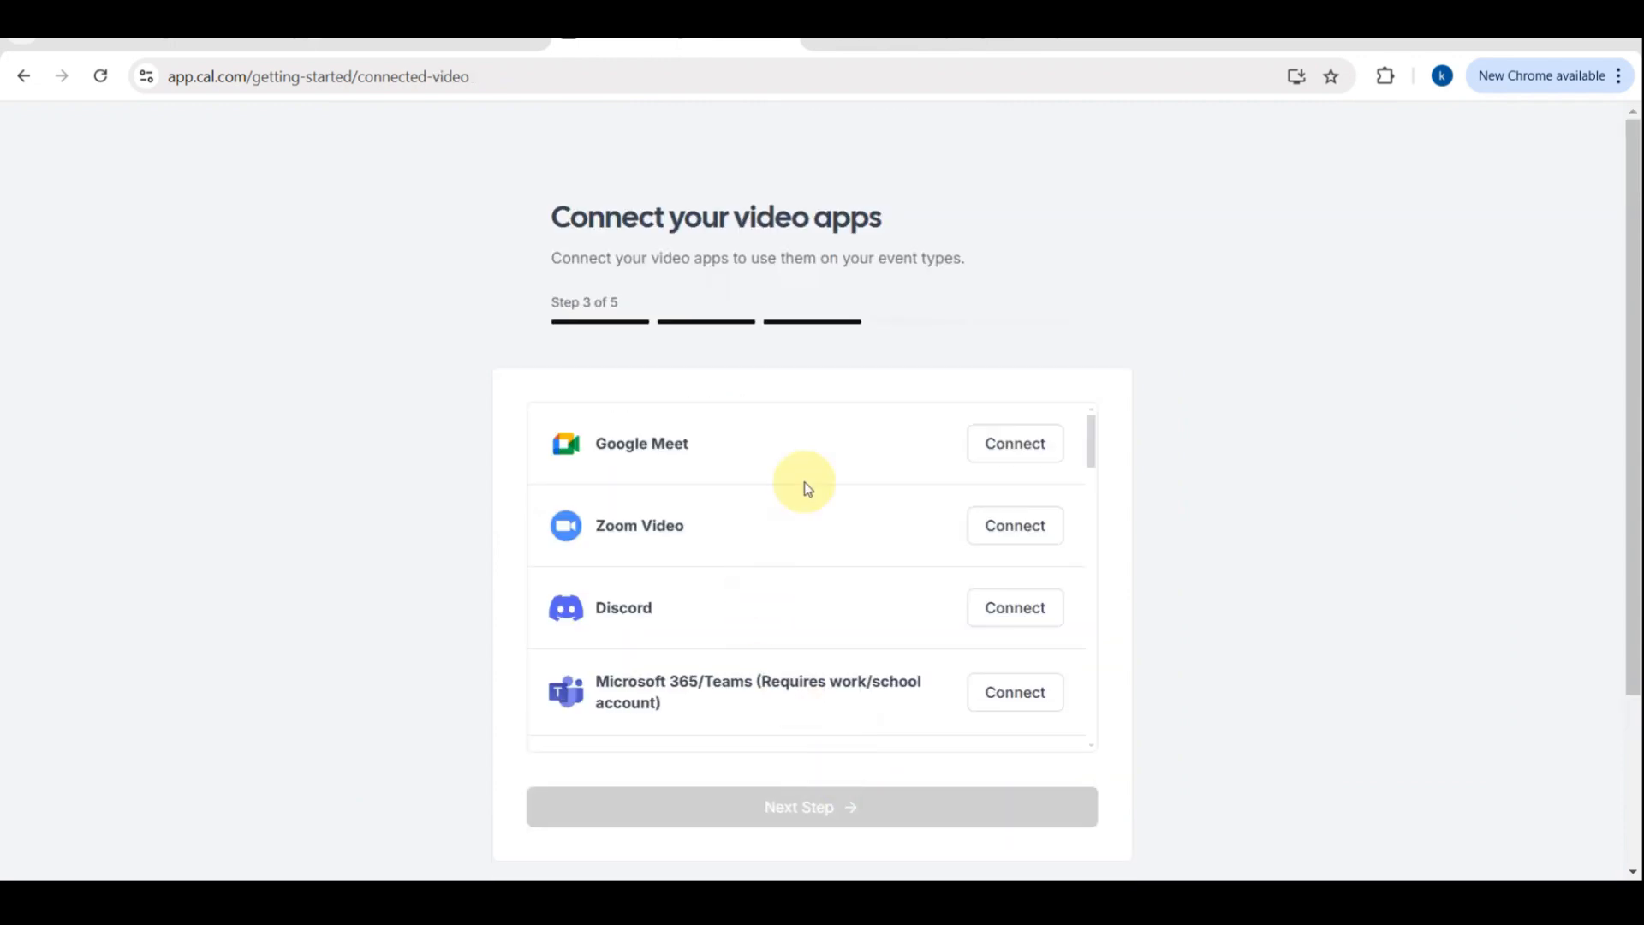
# Connect Google Meet as the video app and move to the next onboarding step
pyautogui.click(1018, 442)
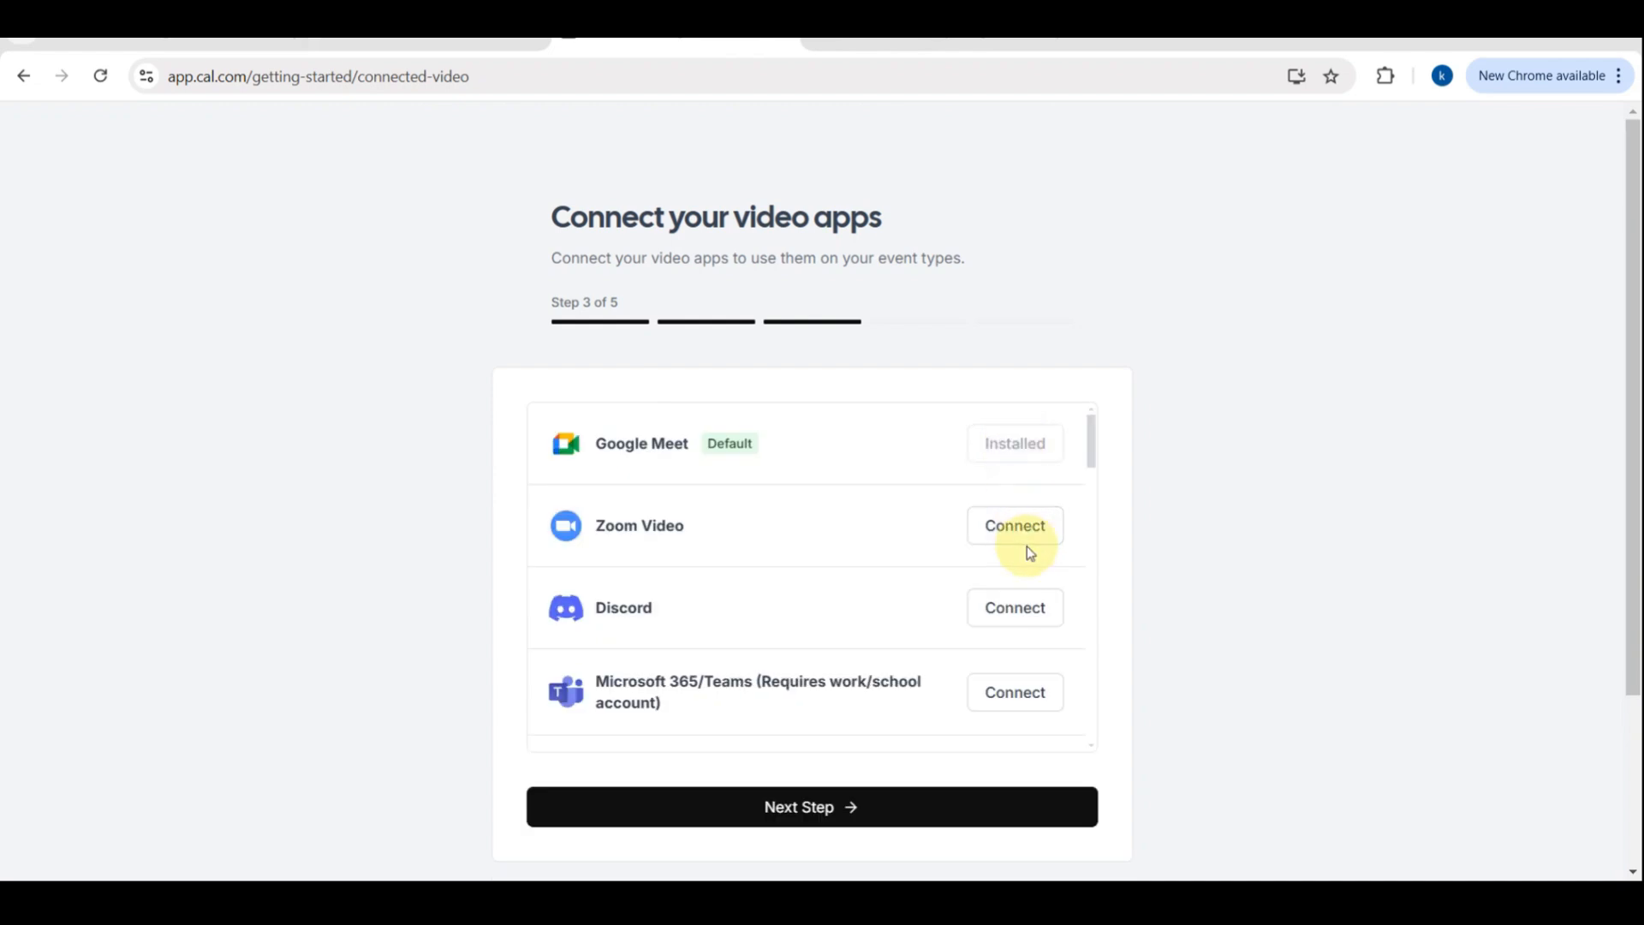
pyautogui.click(814, 806)
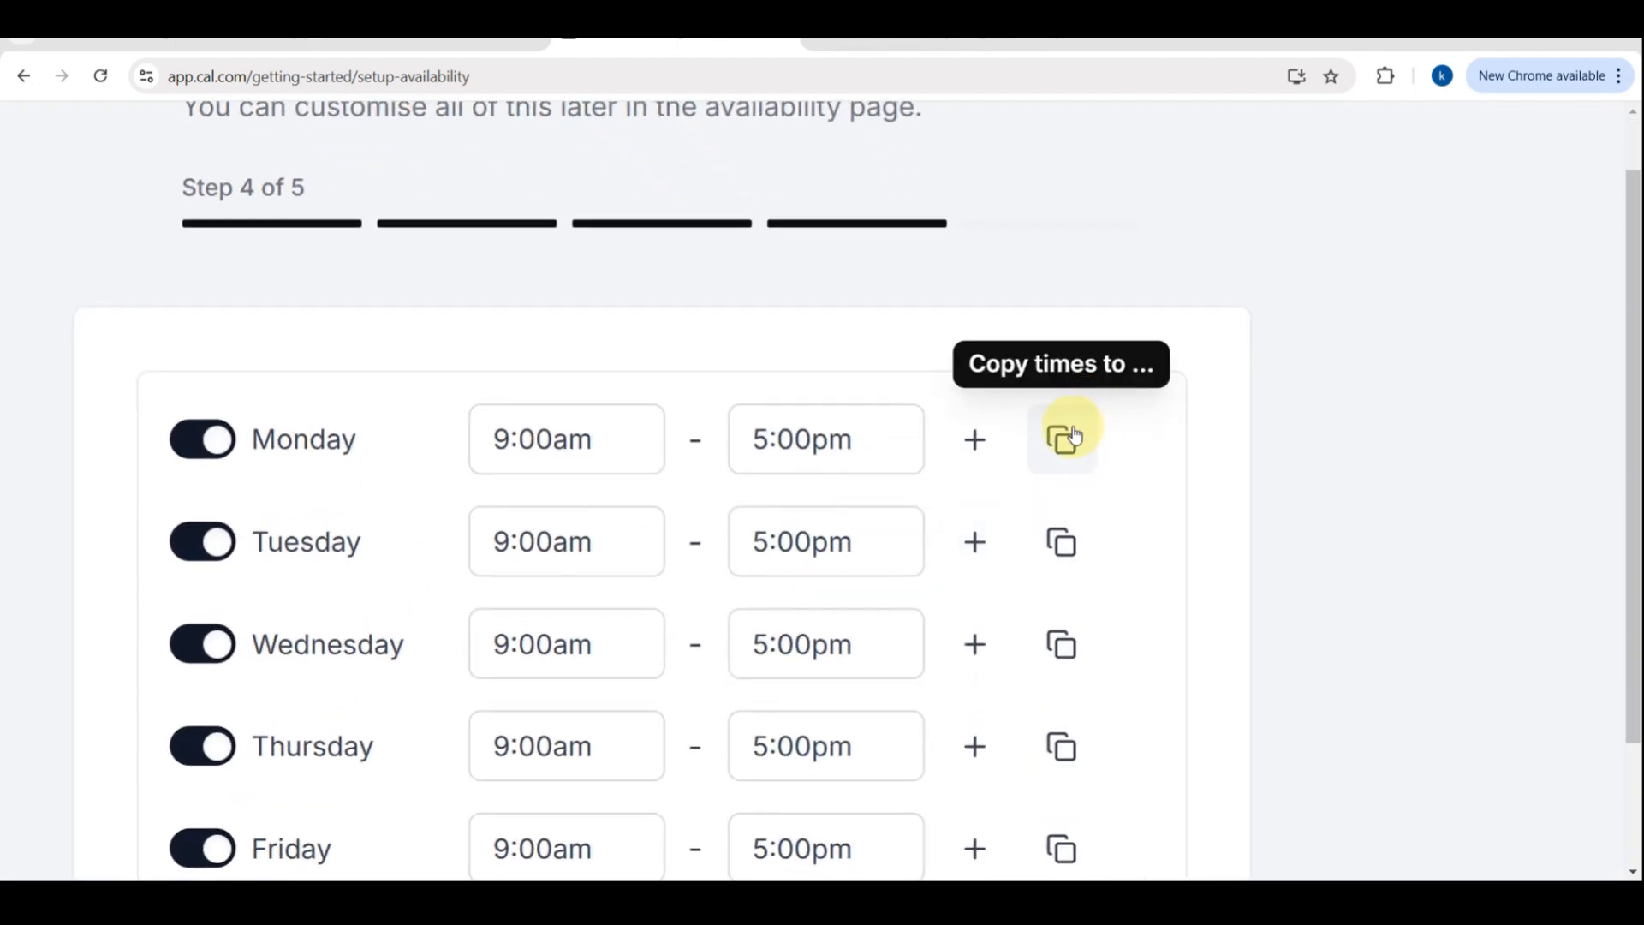
# Keep the Monday to Friday 9:00am–5:00pm availability and proceed to the profile step
pyautogui.scroll(-5, 653, 613)
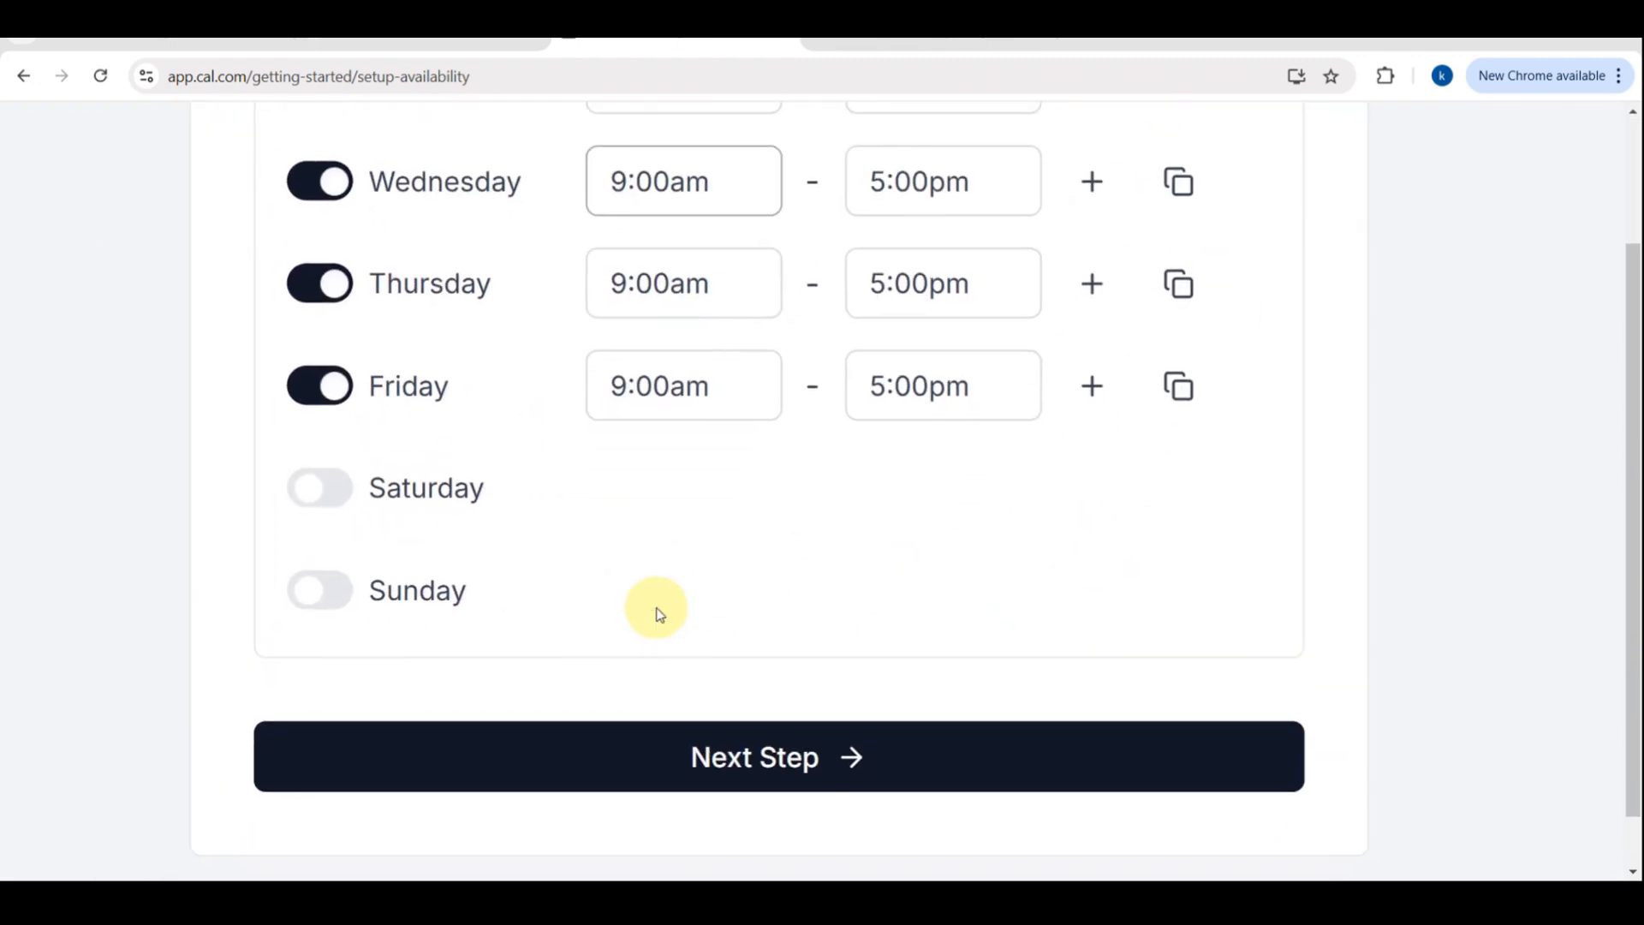
pyautogui.click(729, 774)
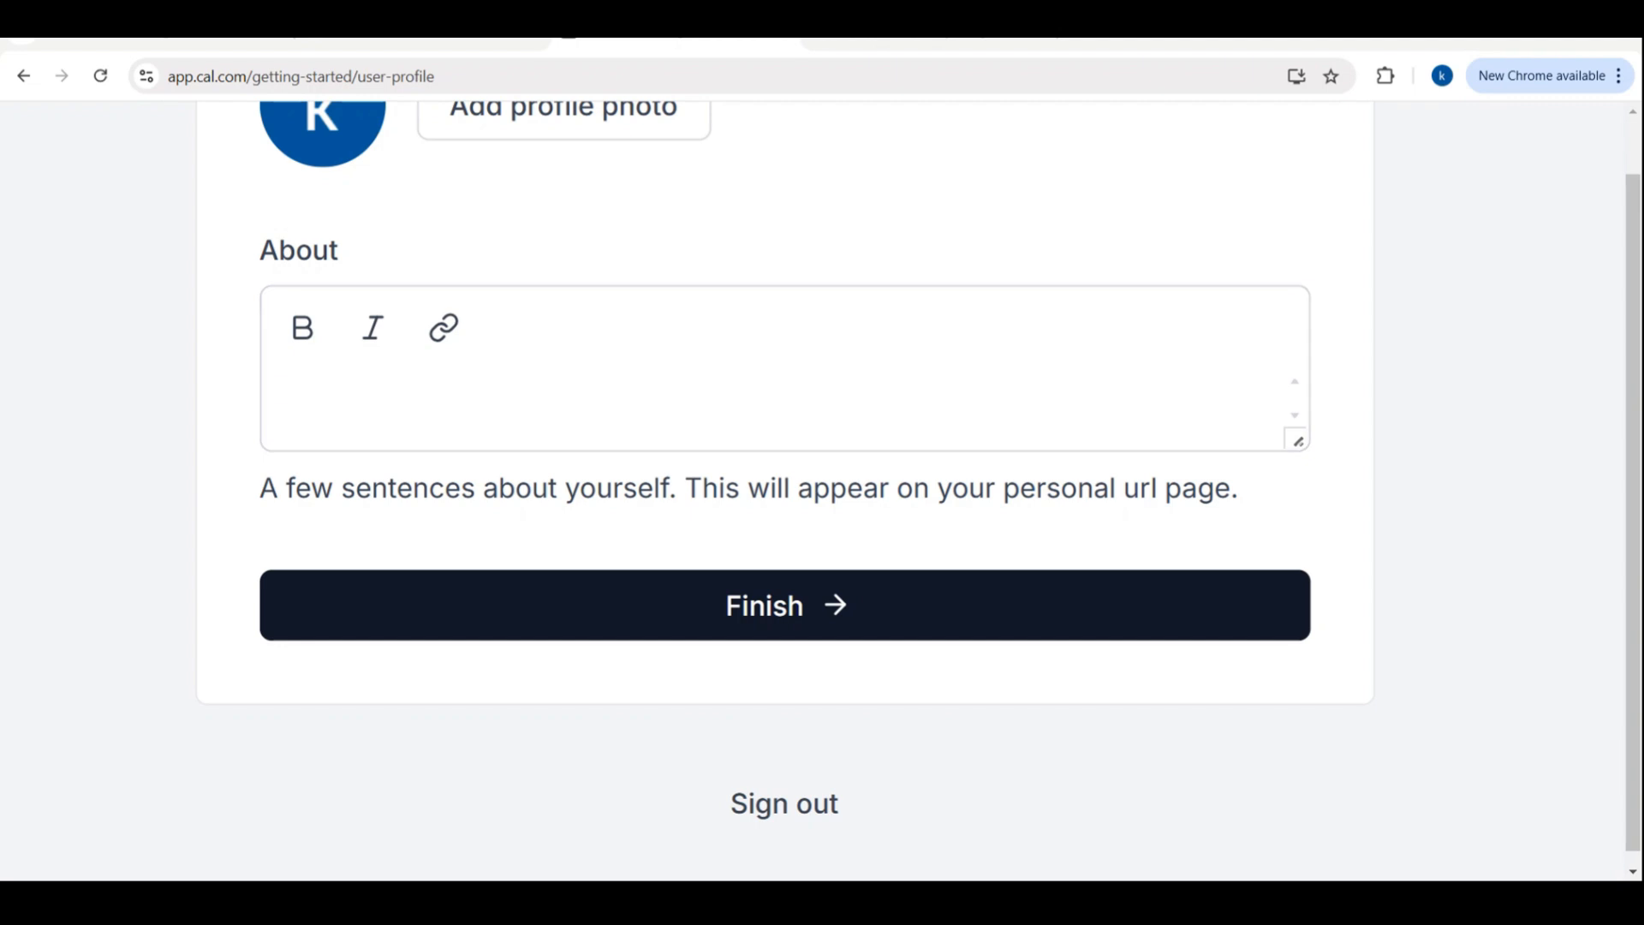
# Finish the profile step without adding a photo or About text
pyautogui.scroll(3, 1459, 432)
pyautogui.scroll(2, 896, 228)
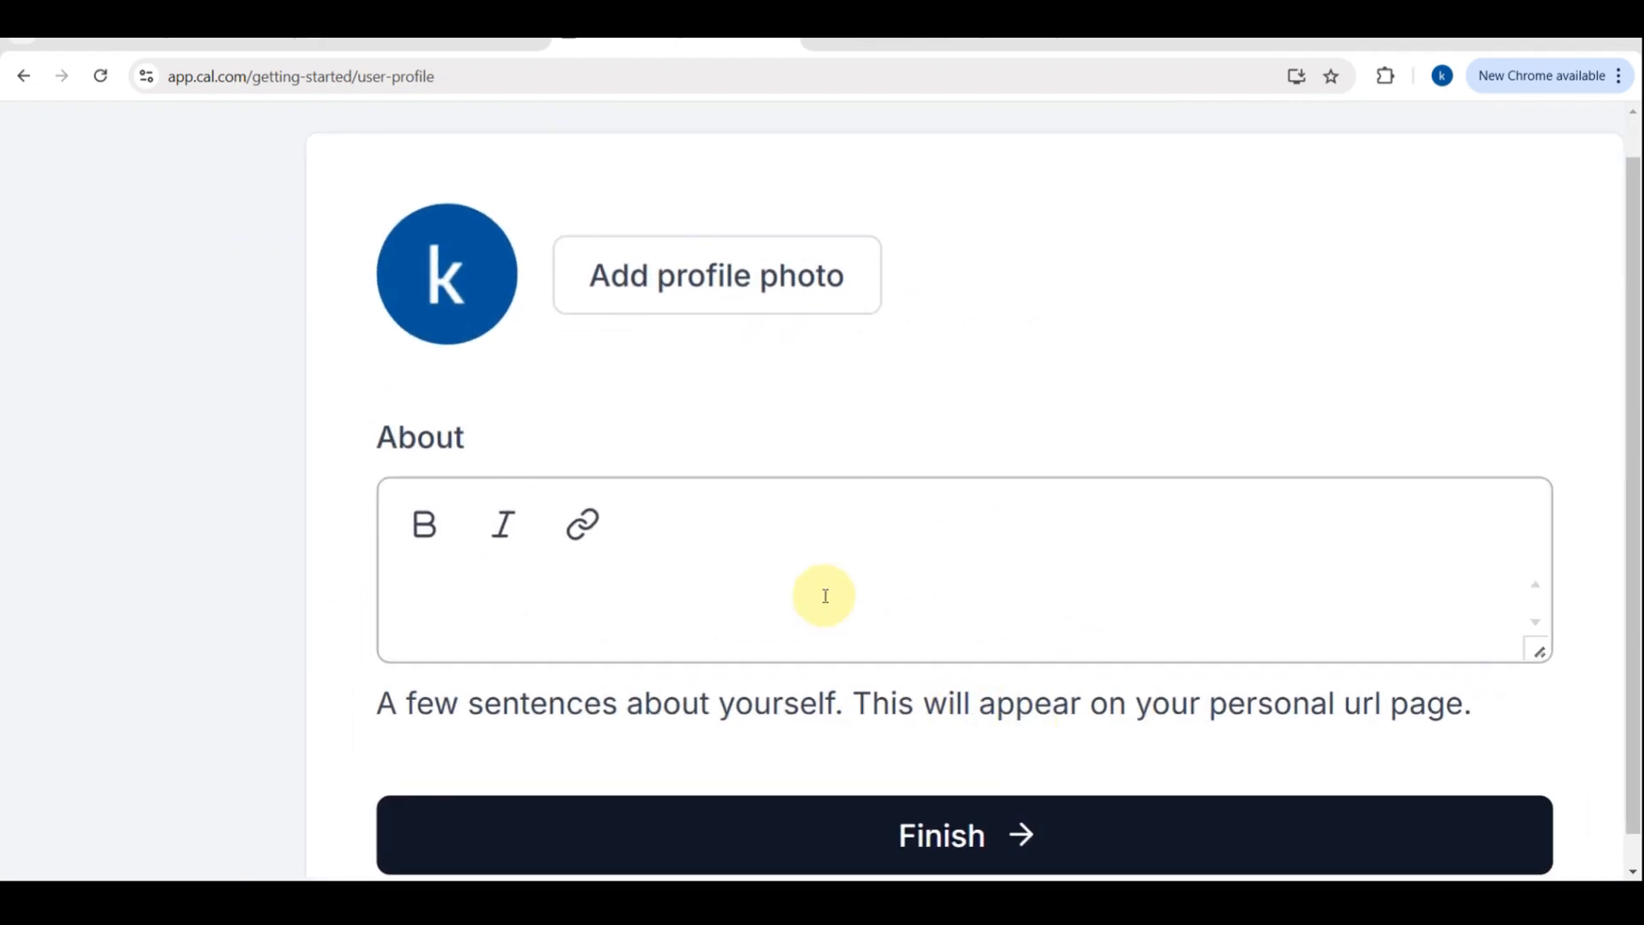
pyautogui.click(827, 825)
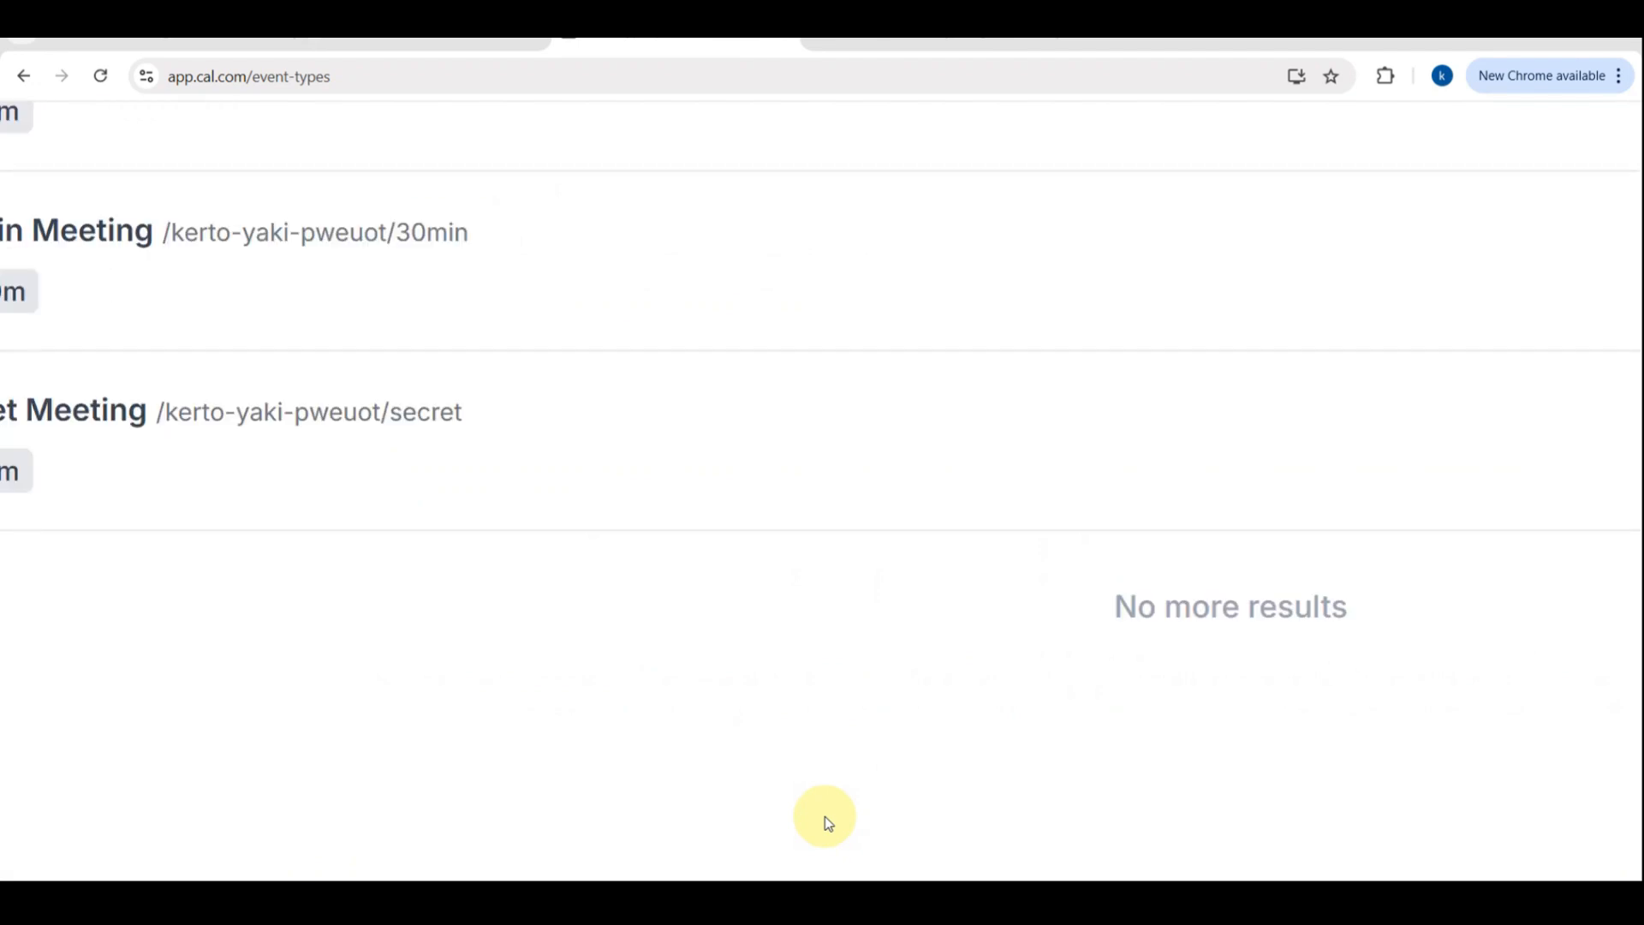
# Browse the Event Types, Bookings, Availability and Teams pages of the dashboard
pyautogui.hscroll(-1, 825, 816)
pyautogui.scroll(-1, 825, 816)
pyautogui.scroll(-5, 1072, 725)
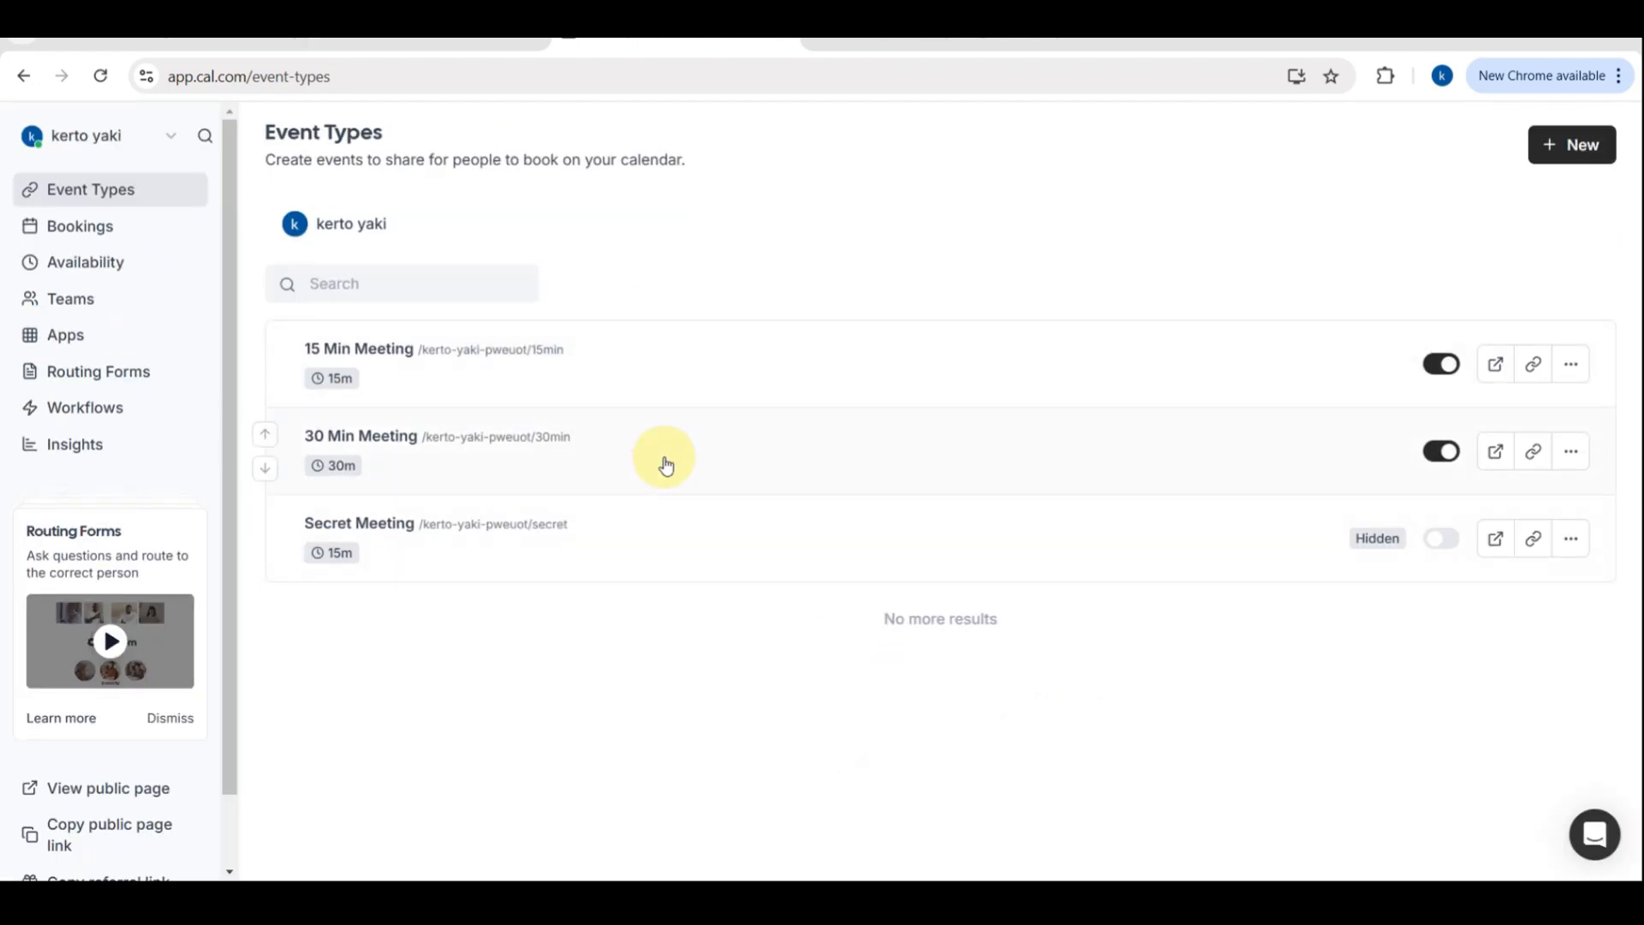
pyautogui.scroll(5, 421, 380)
pyautogui.scroll(-5, 421, 379)
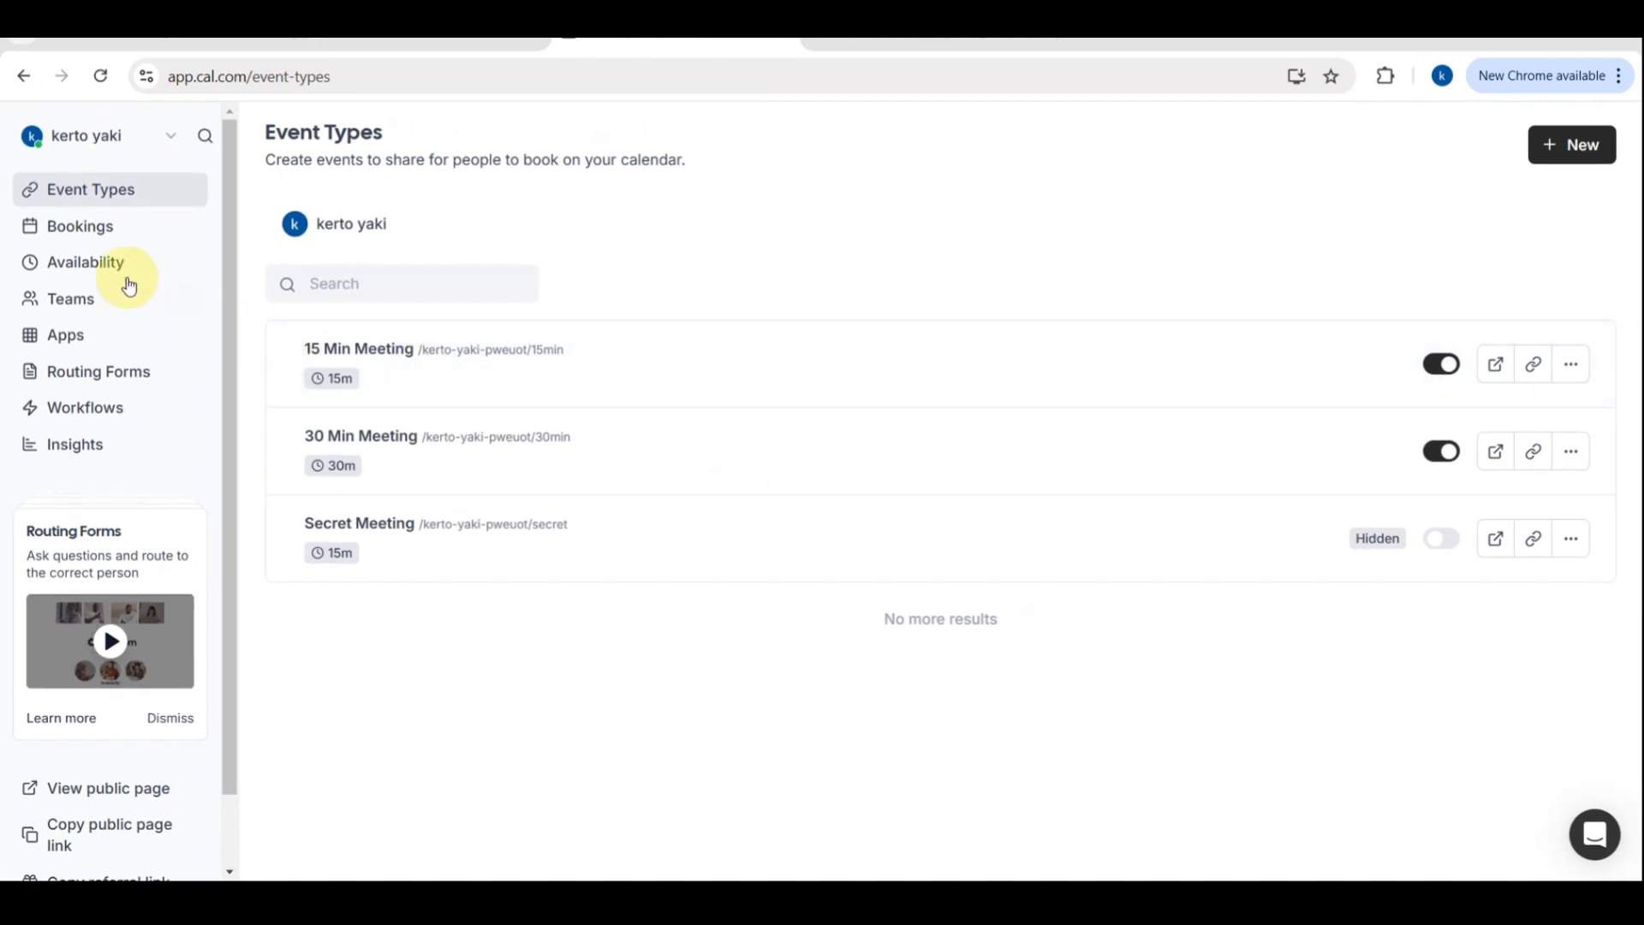
pyautogui.click(91, 228)
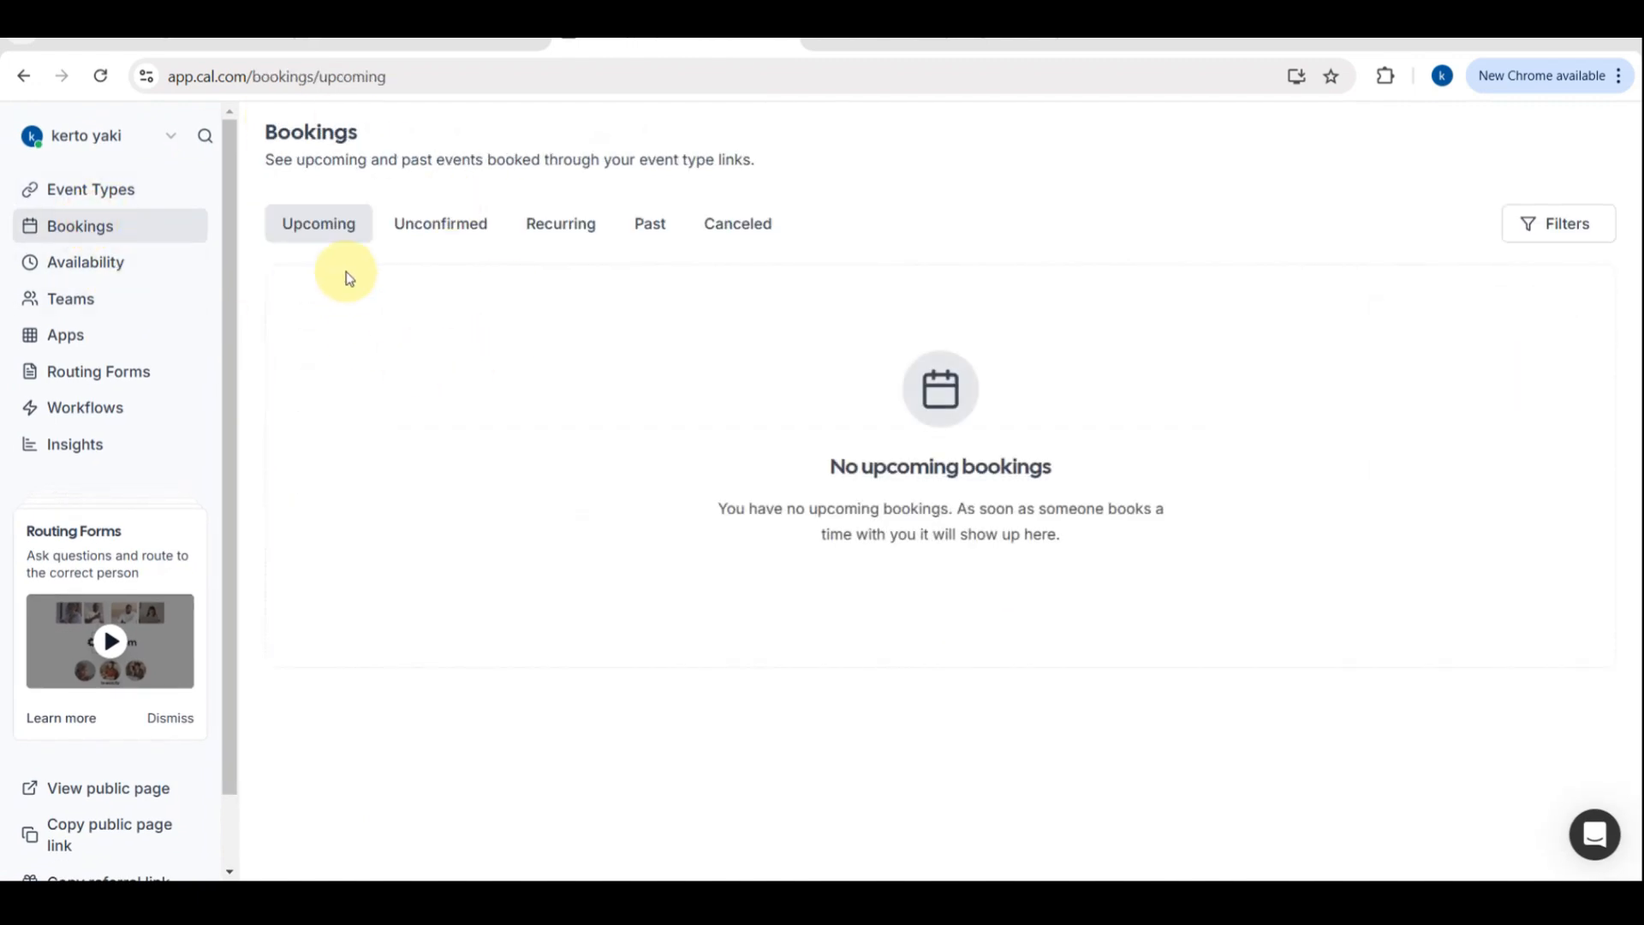
pyautogui.click(86, 276)
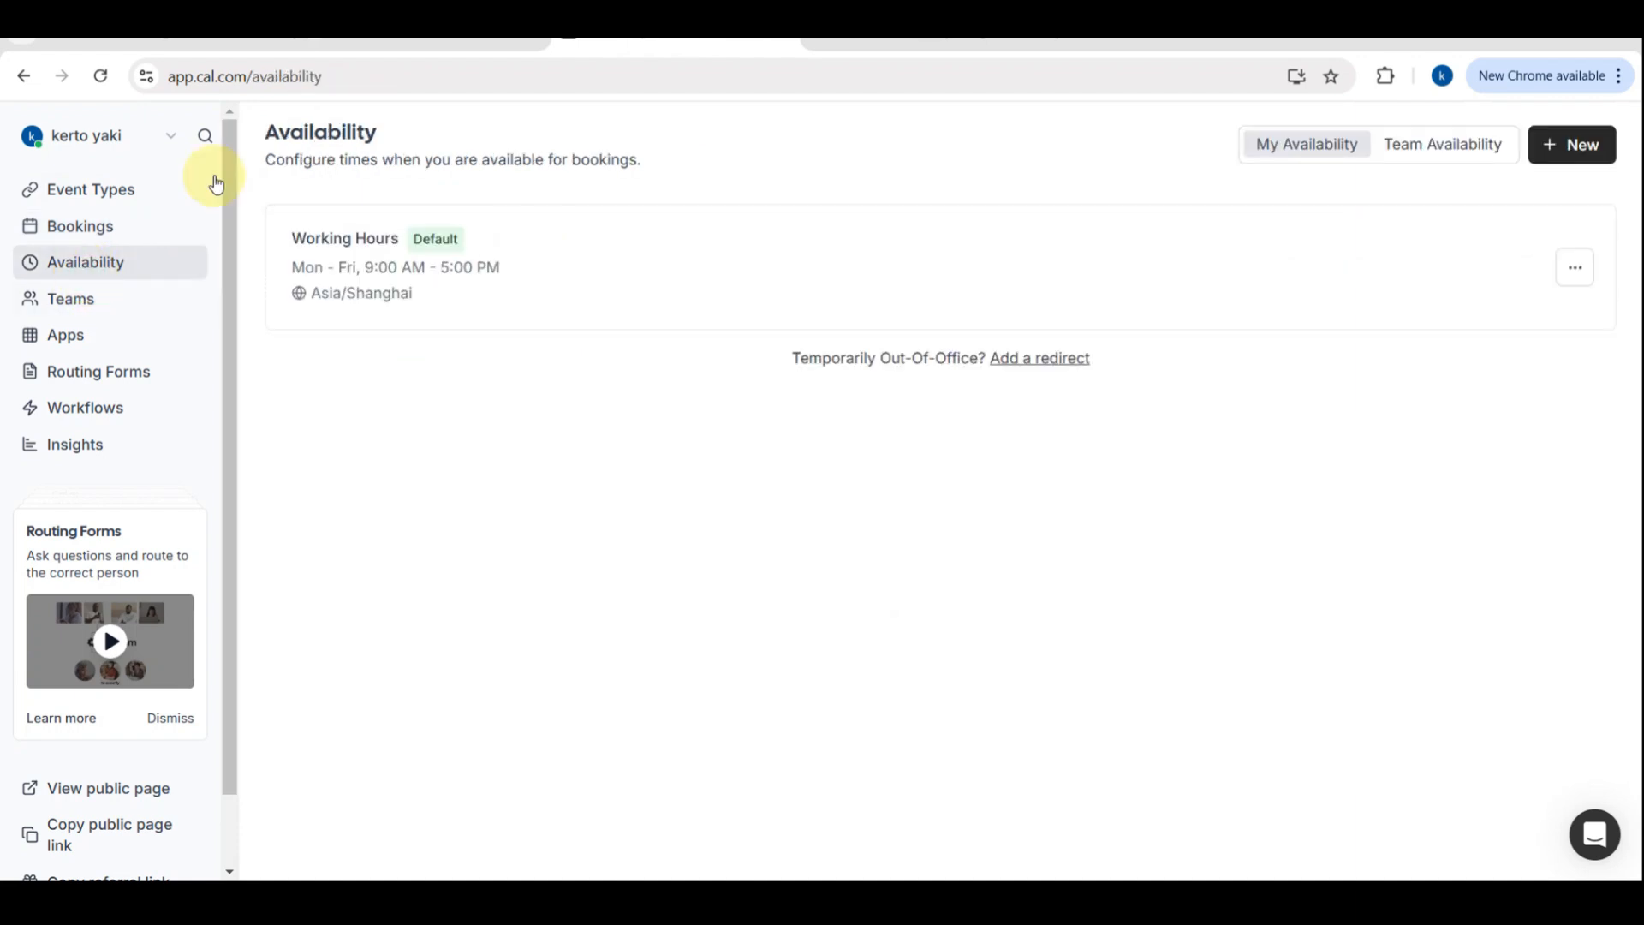
pyautogui.click(72, 301)
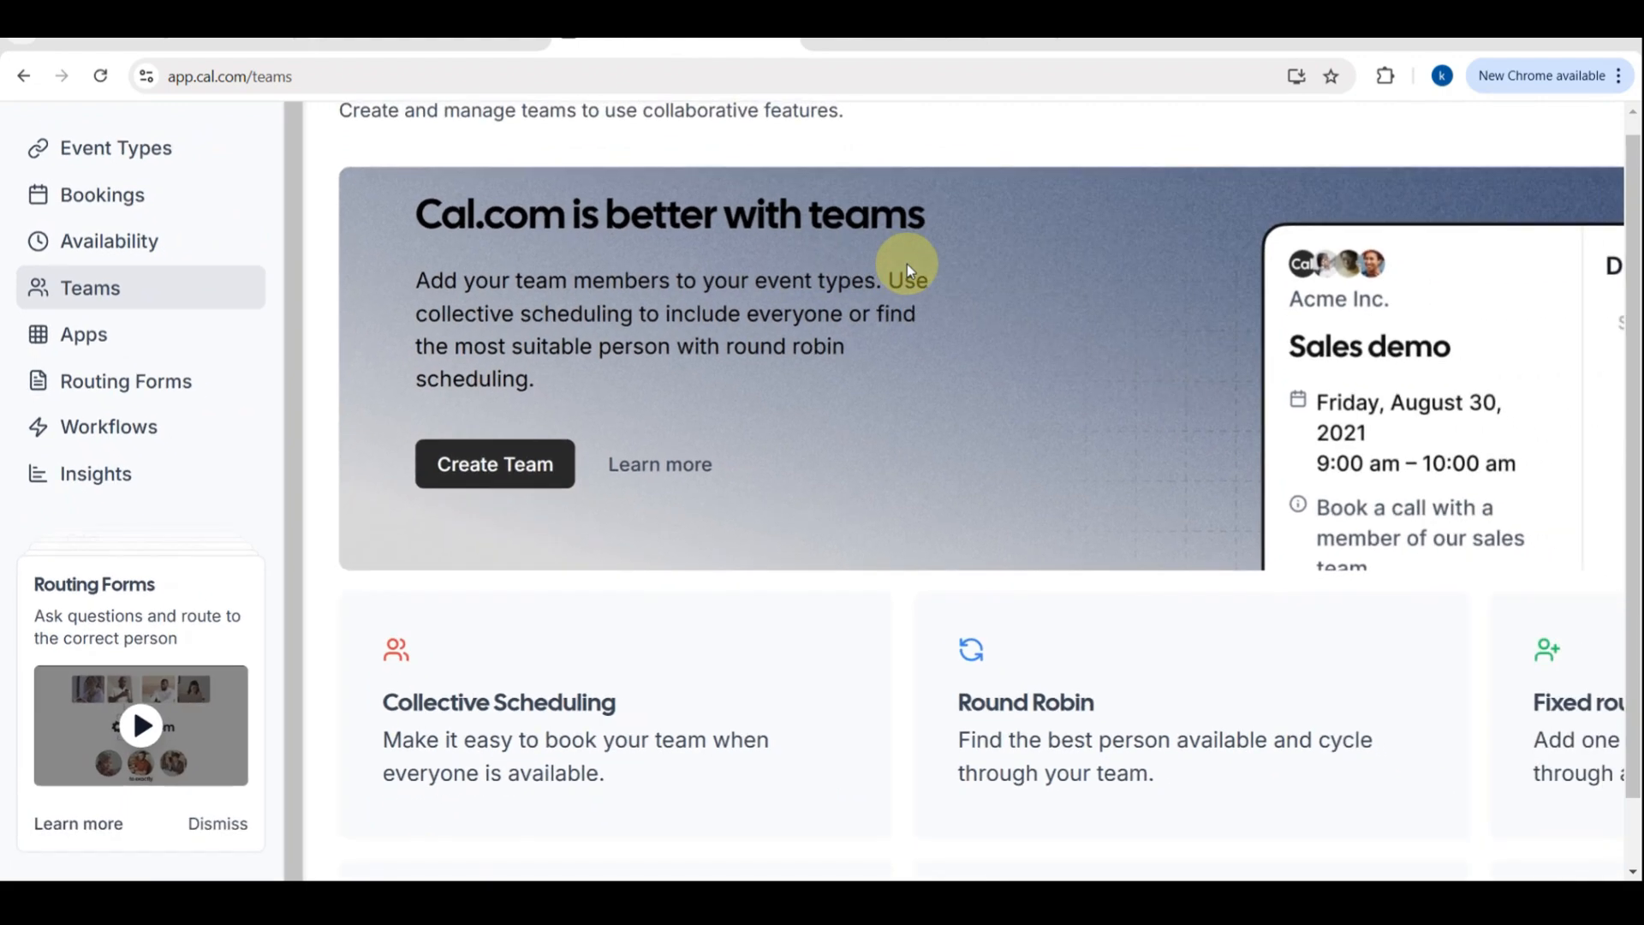
# Return to Event Types, open and close the account menu, and view the Bookings page
pyautogui.click(167, 342)
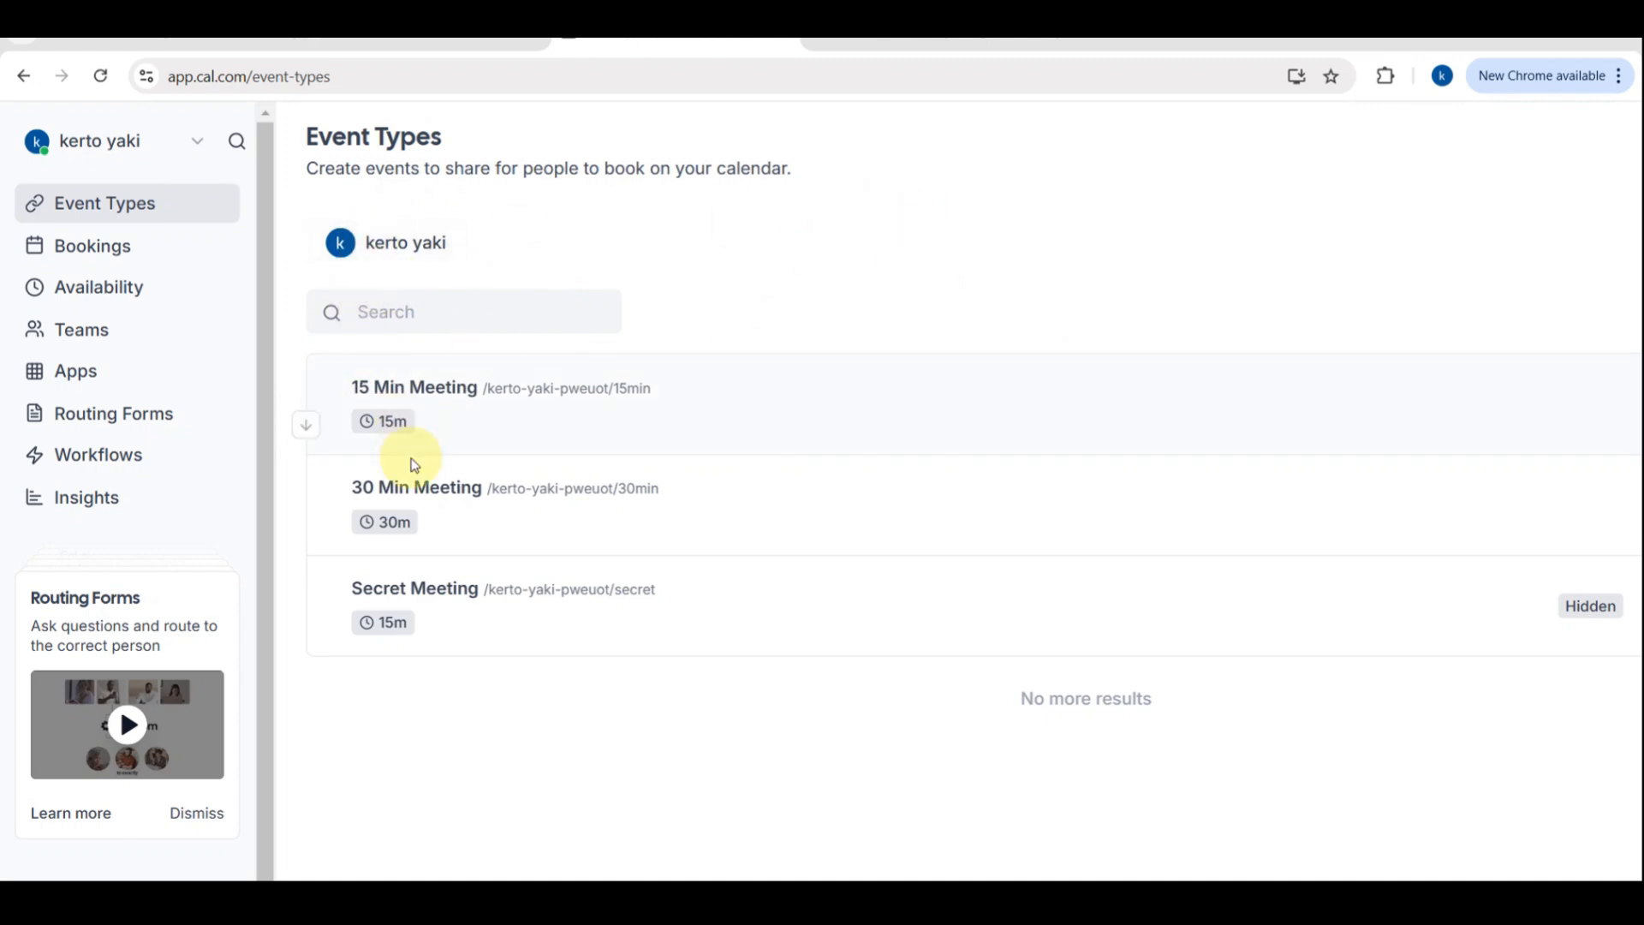
pyautogui.click(119, 144)
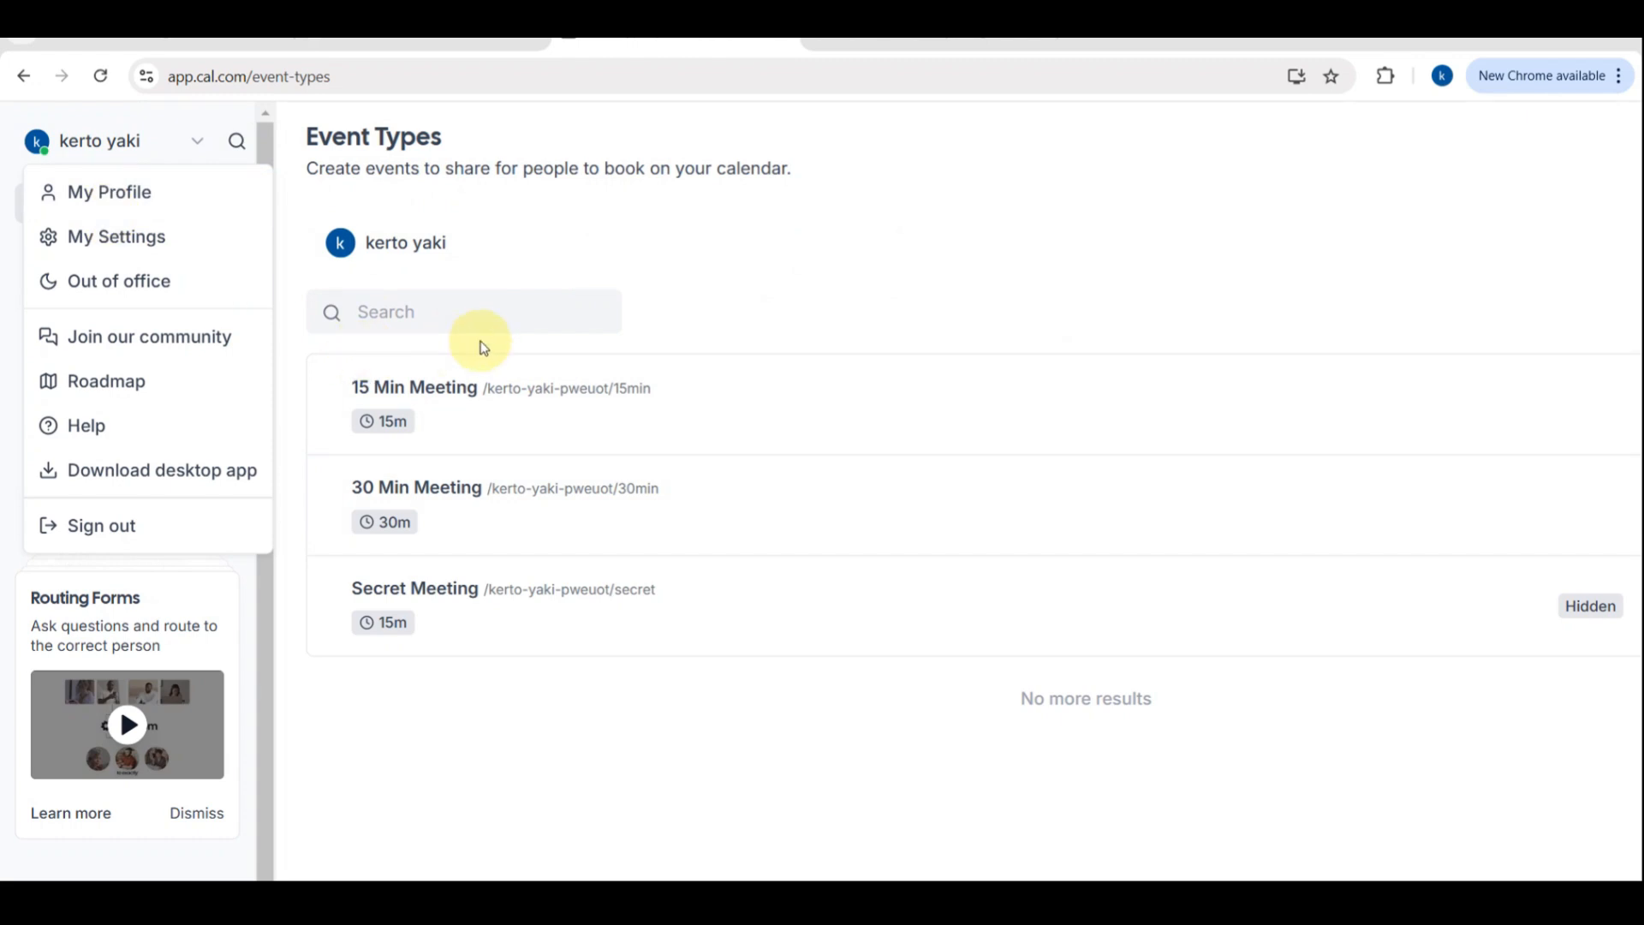
pyautogui.click(807, 341)
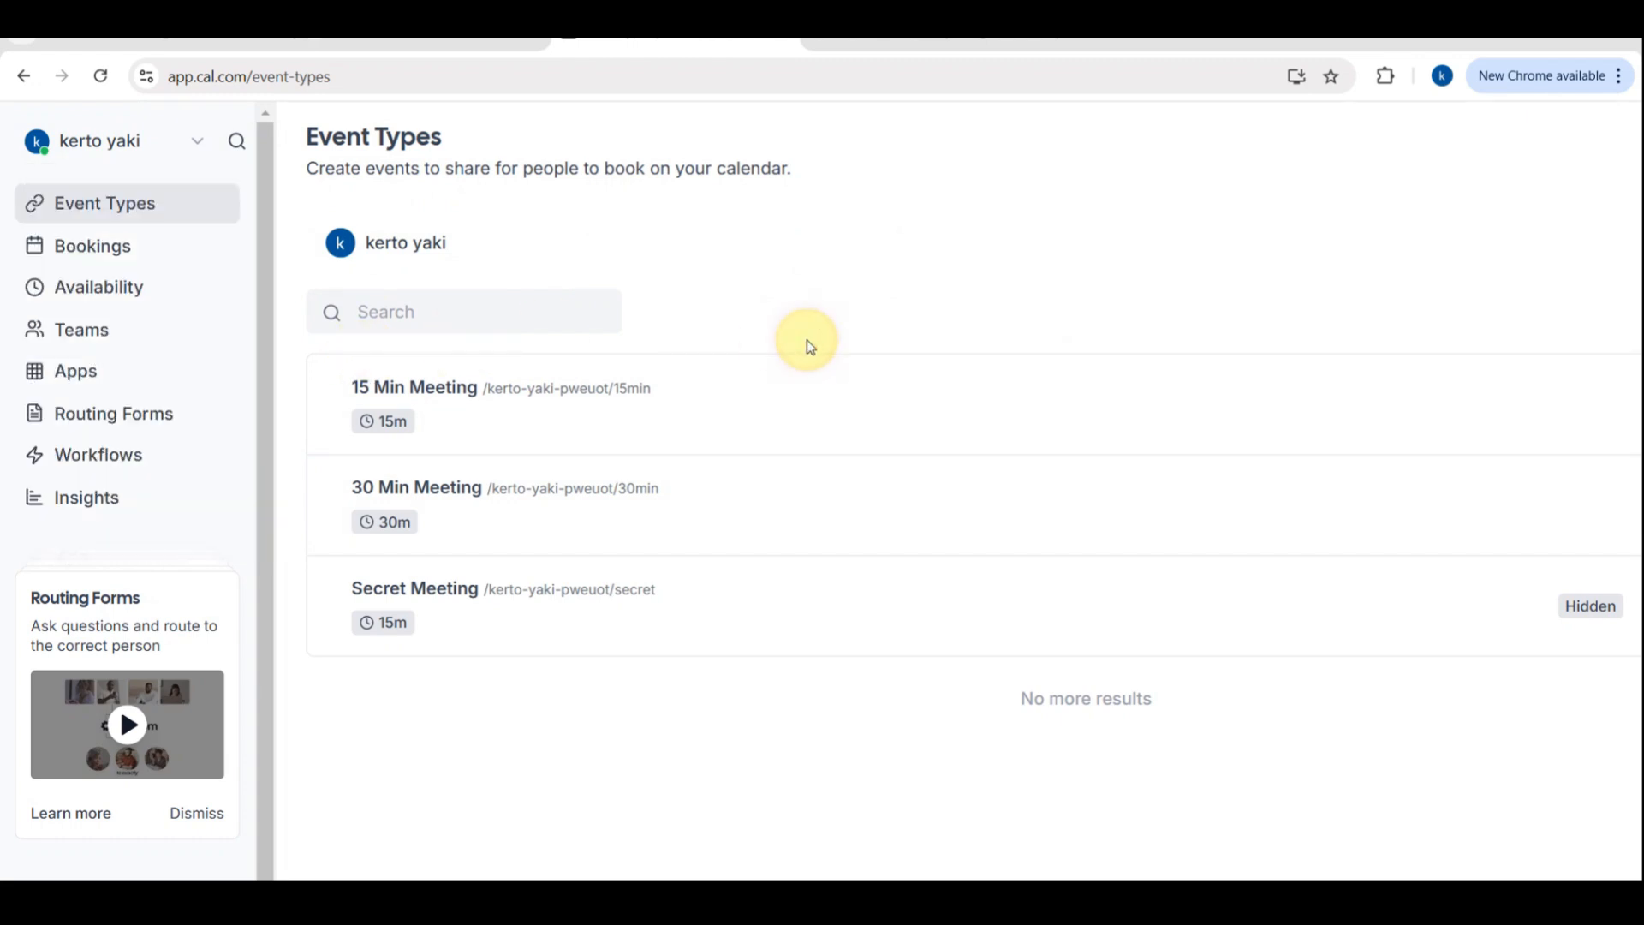
pyautogui.click(144, 249)
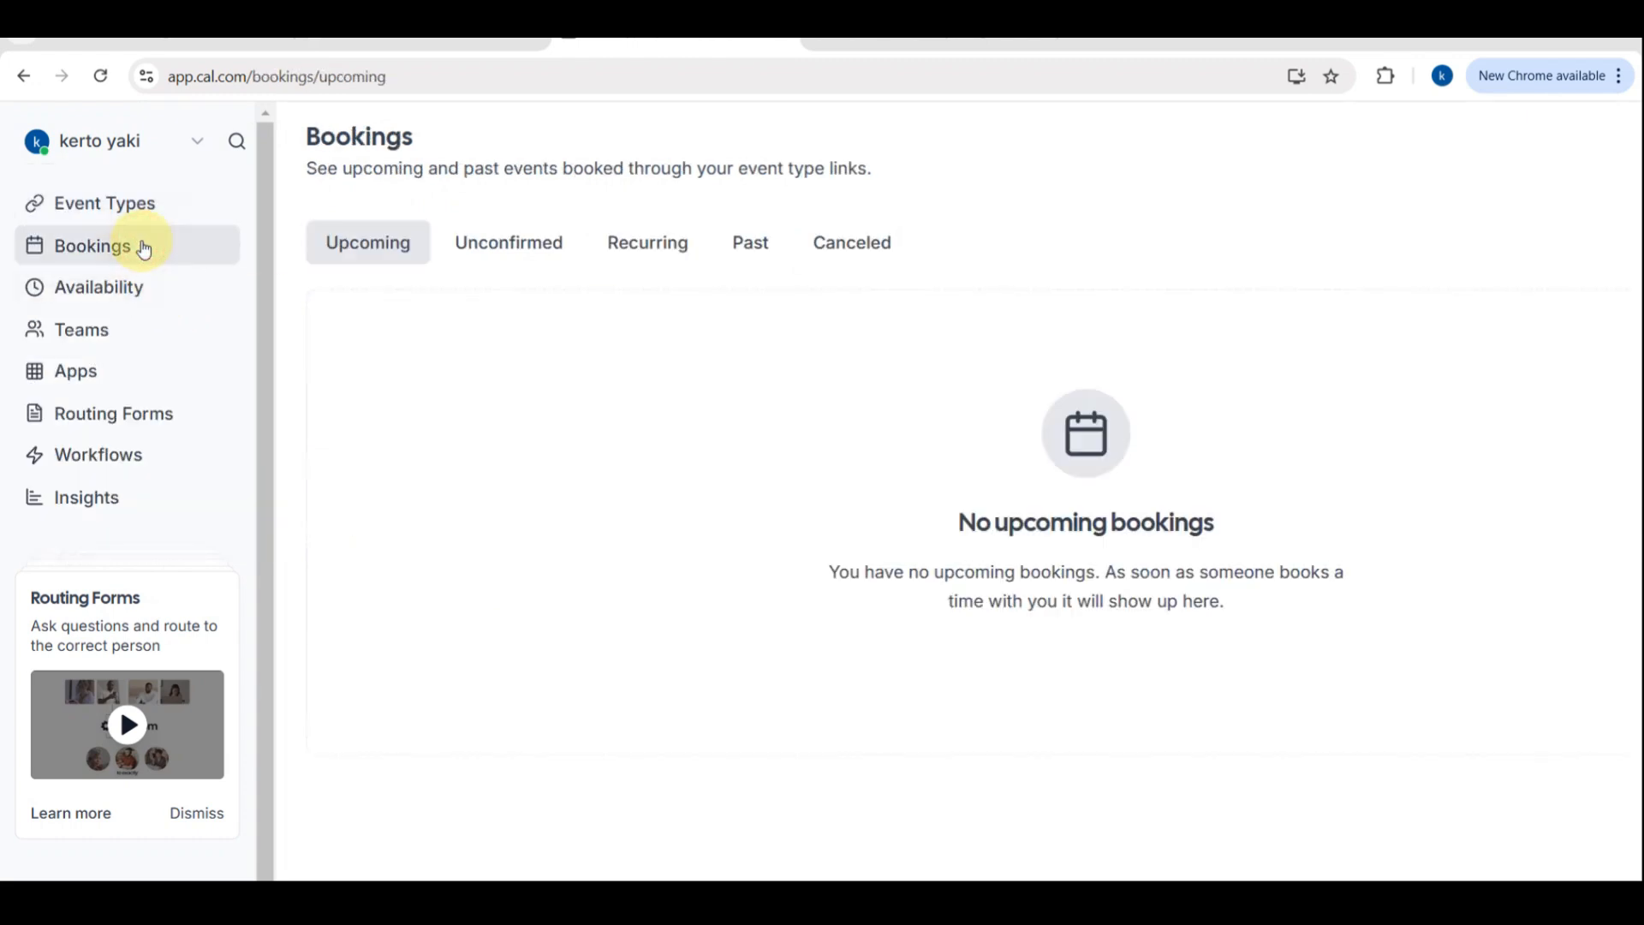
pyautogui.scroll(-2, 950, 307)
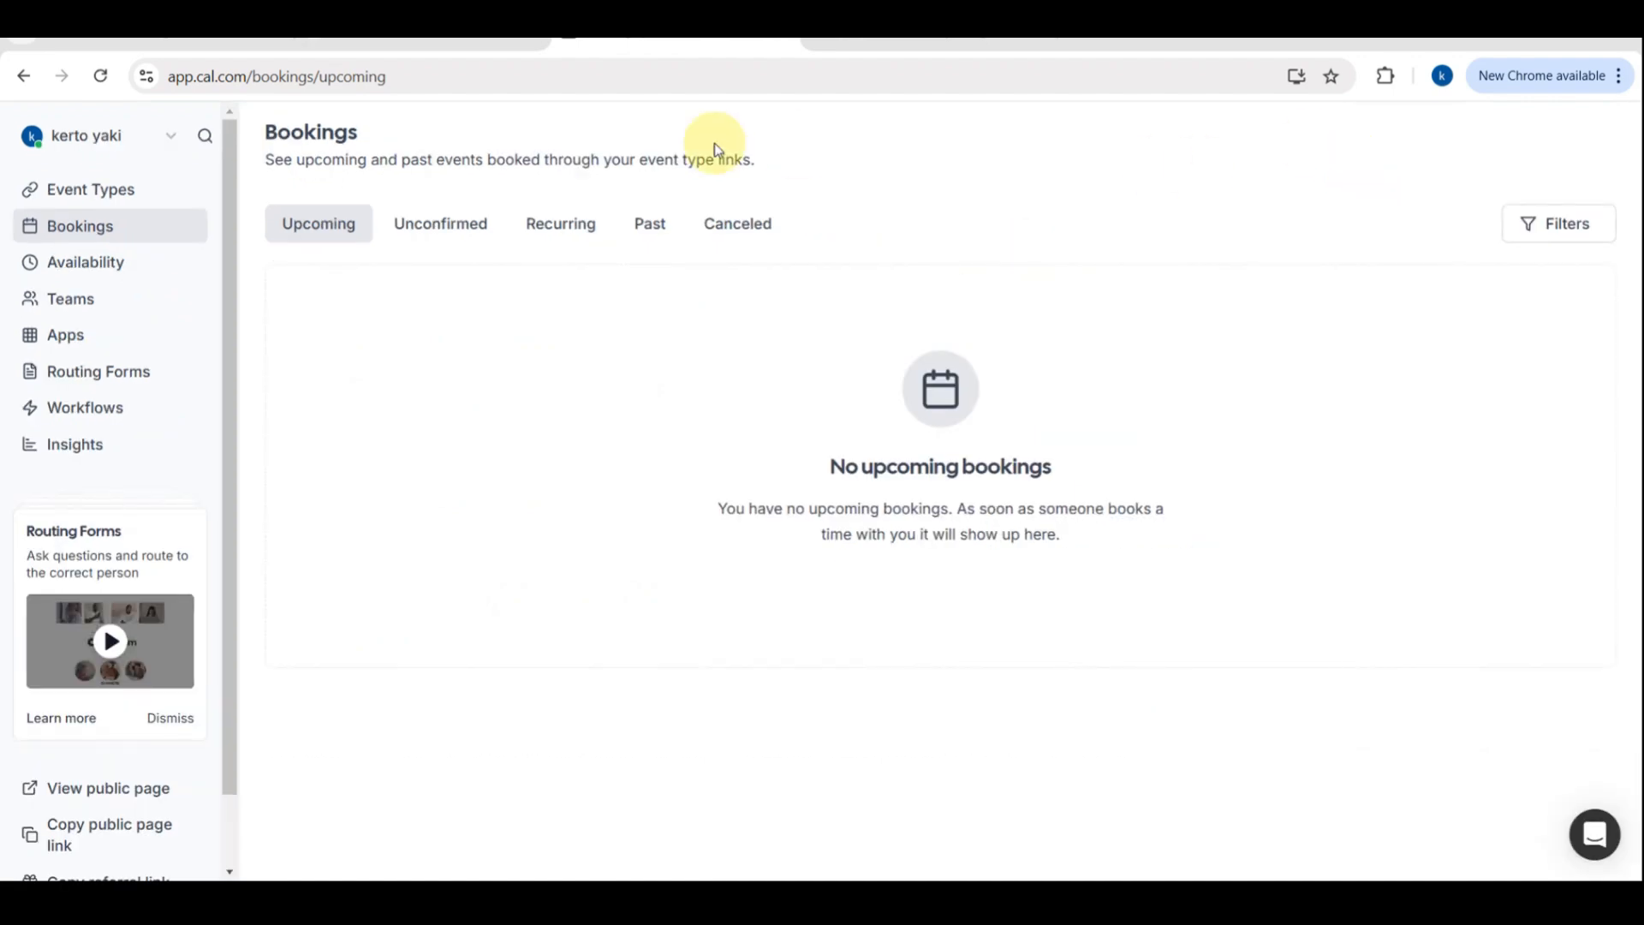
# Return to the Event Types page
pyautogui.click(71, 181)
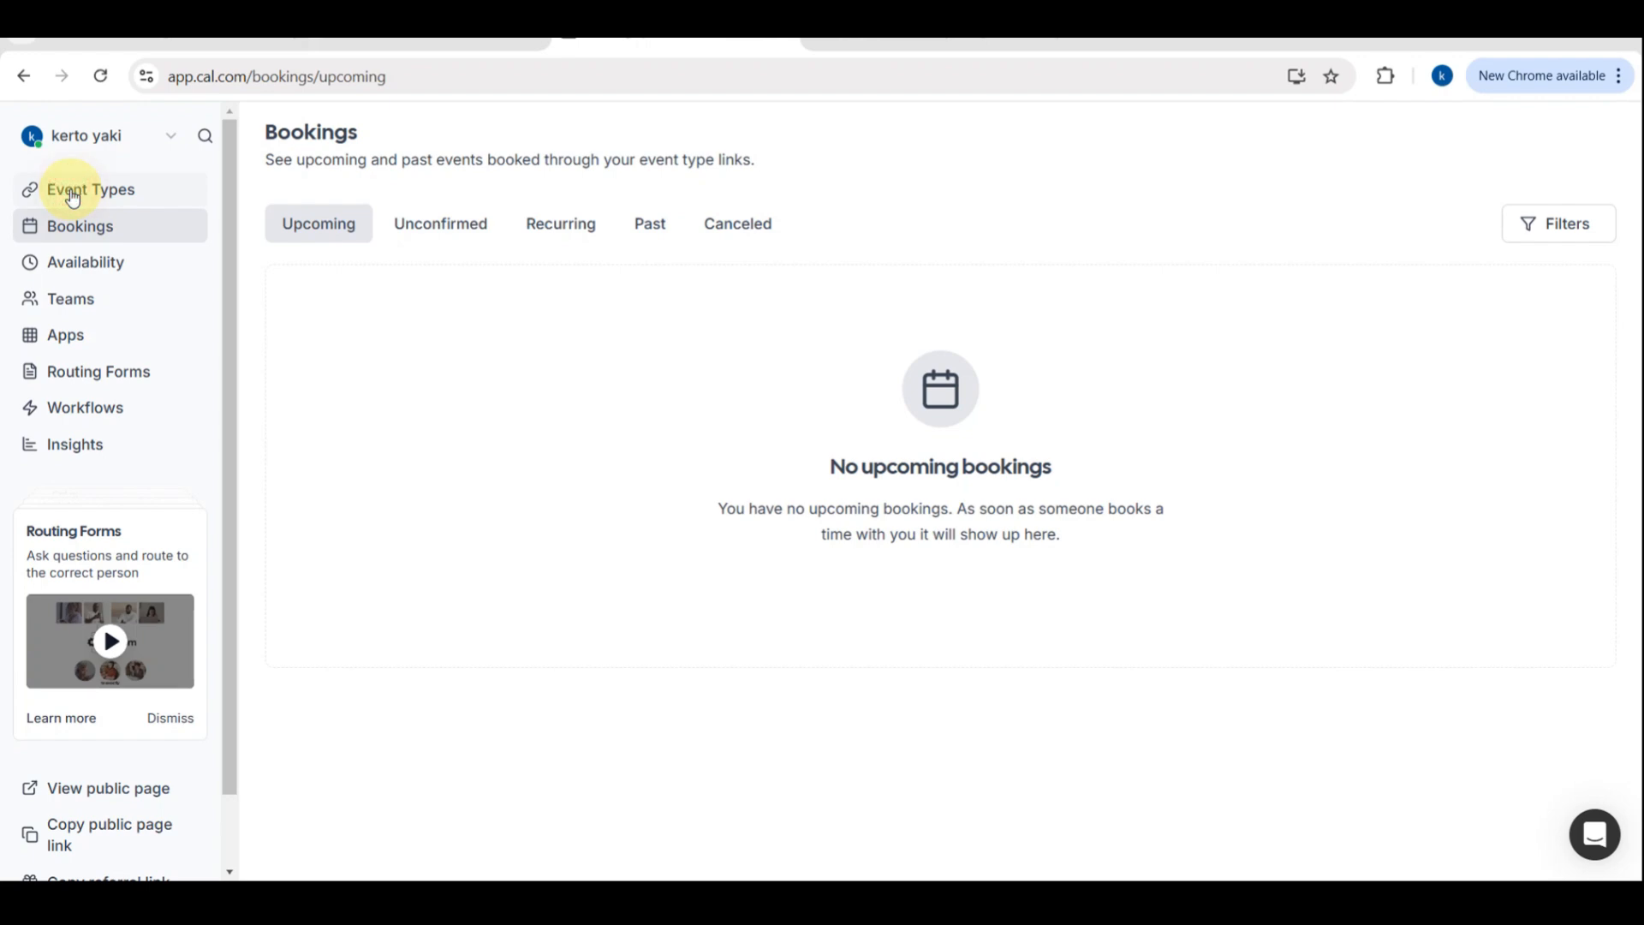
pyautogui.click(73, 196)
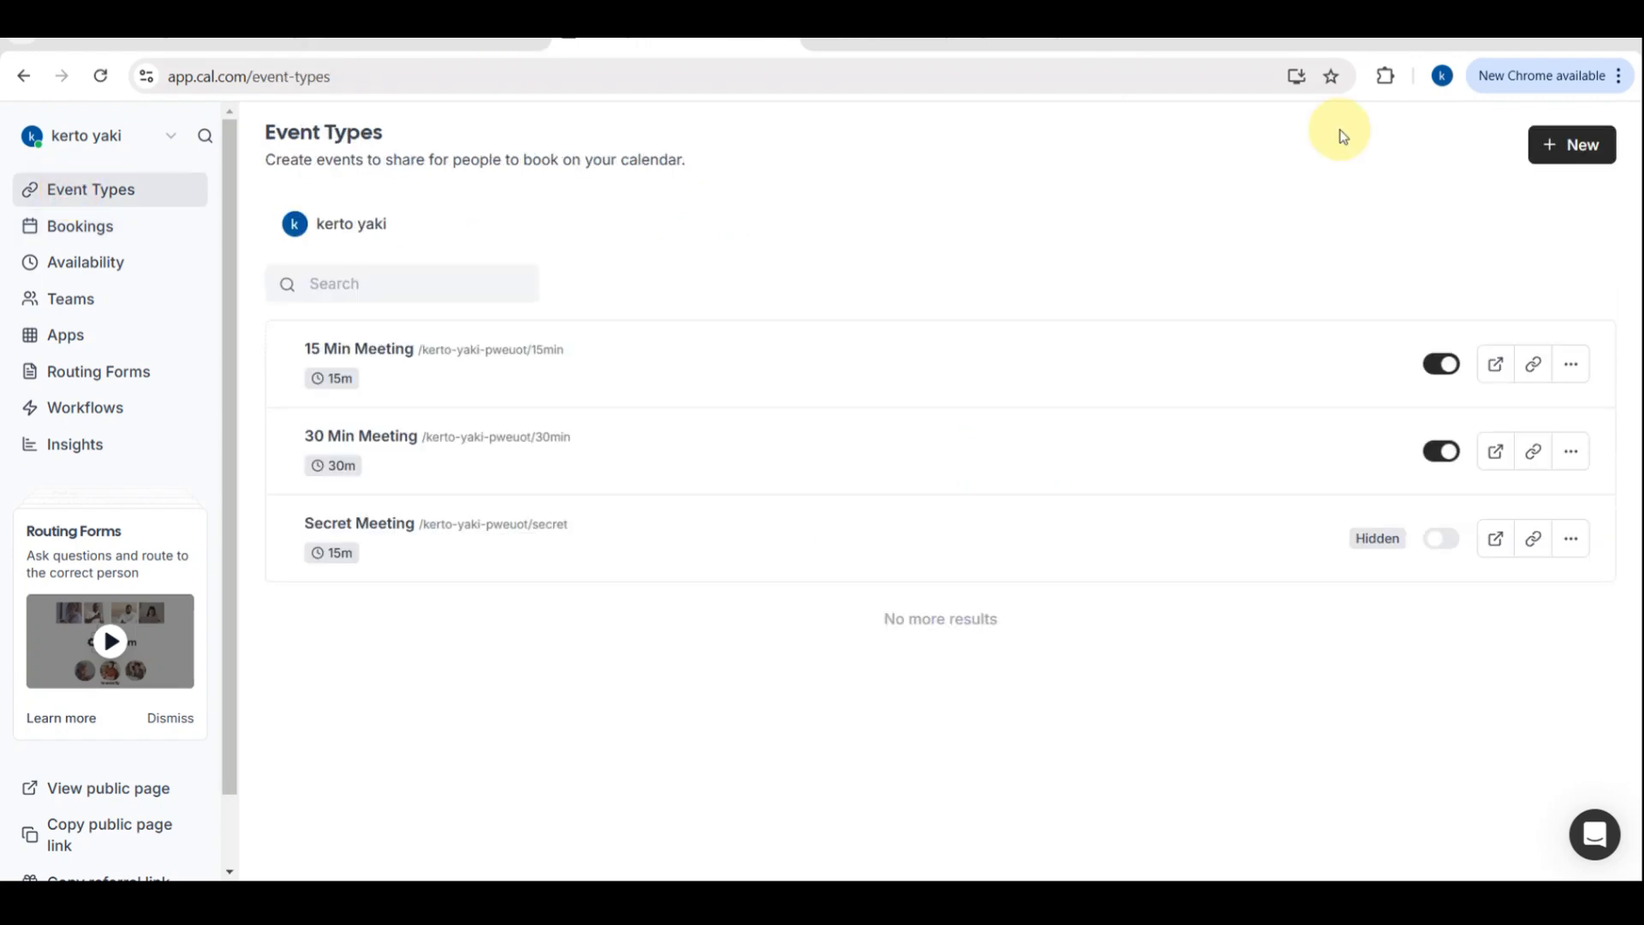
pyautogui.scroll(5, 1515, 201)
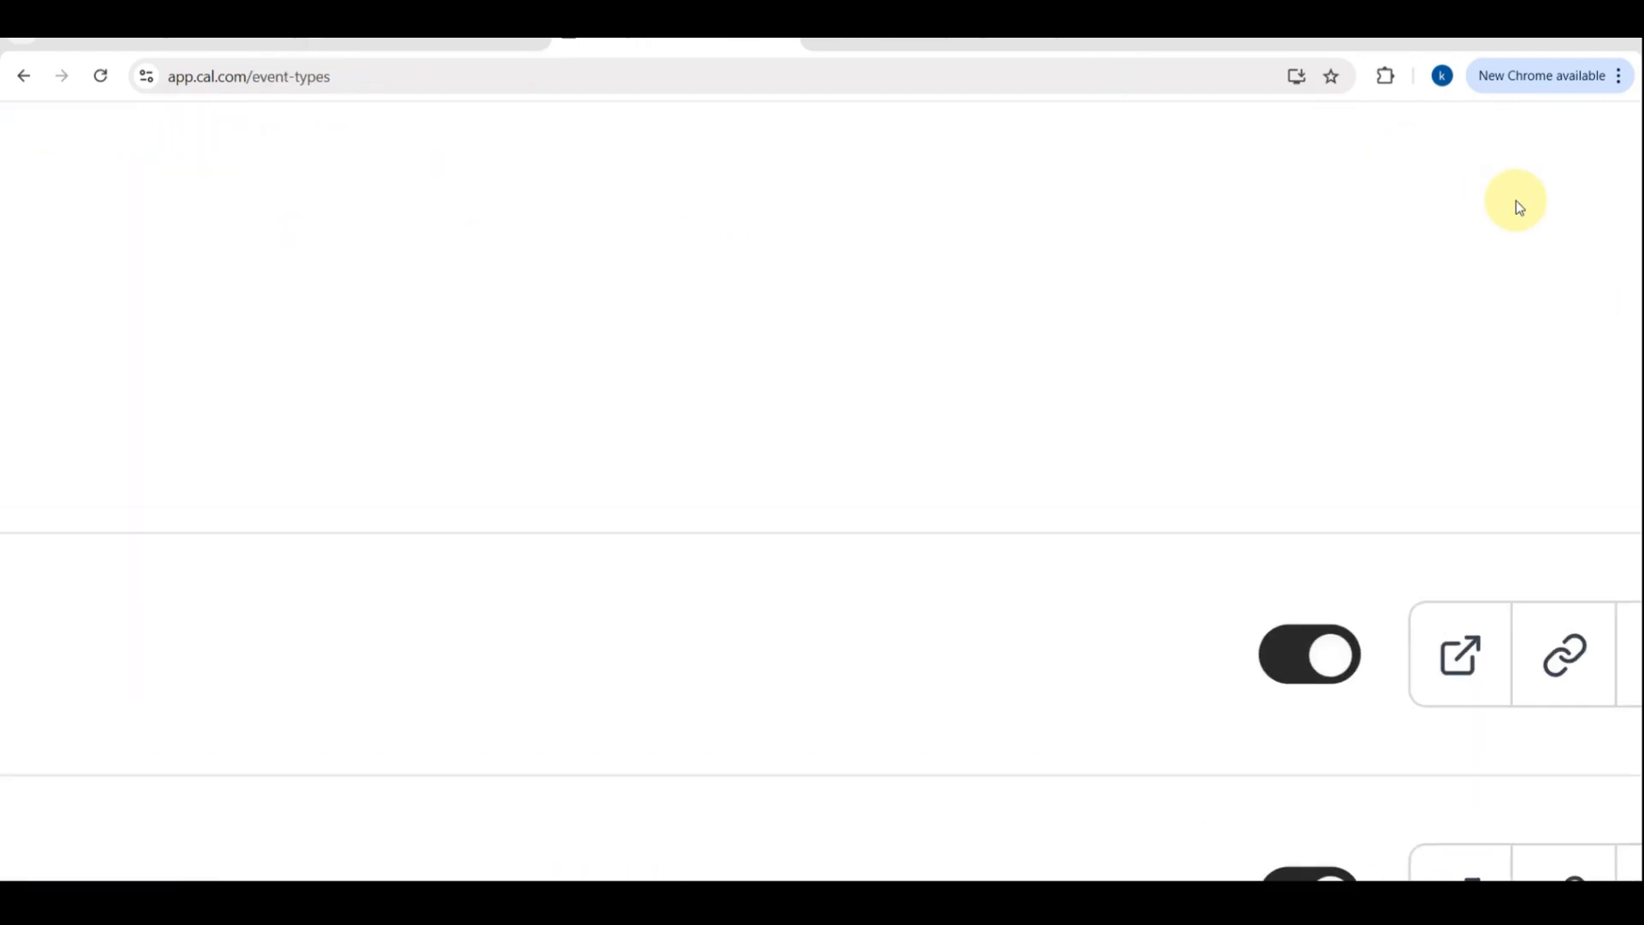
pyautogui.hscroll(3, 1516, 202)
pyautogui.scroll(2, 1516, 201)
pyautogui.click(1424, 230)
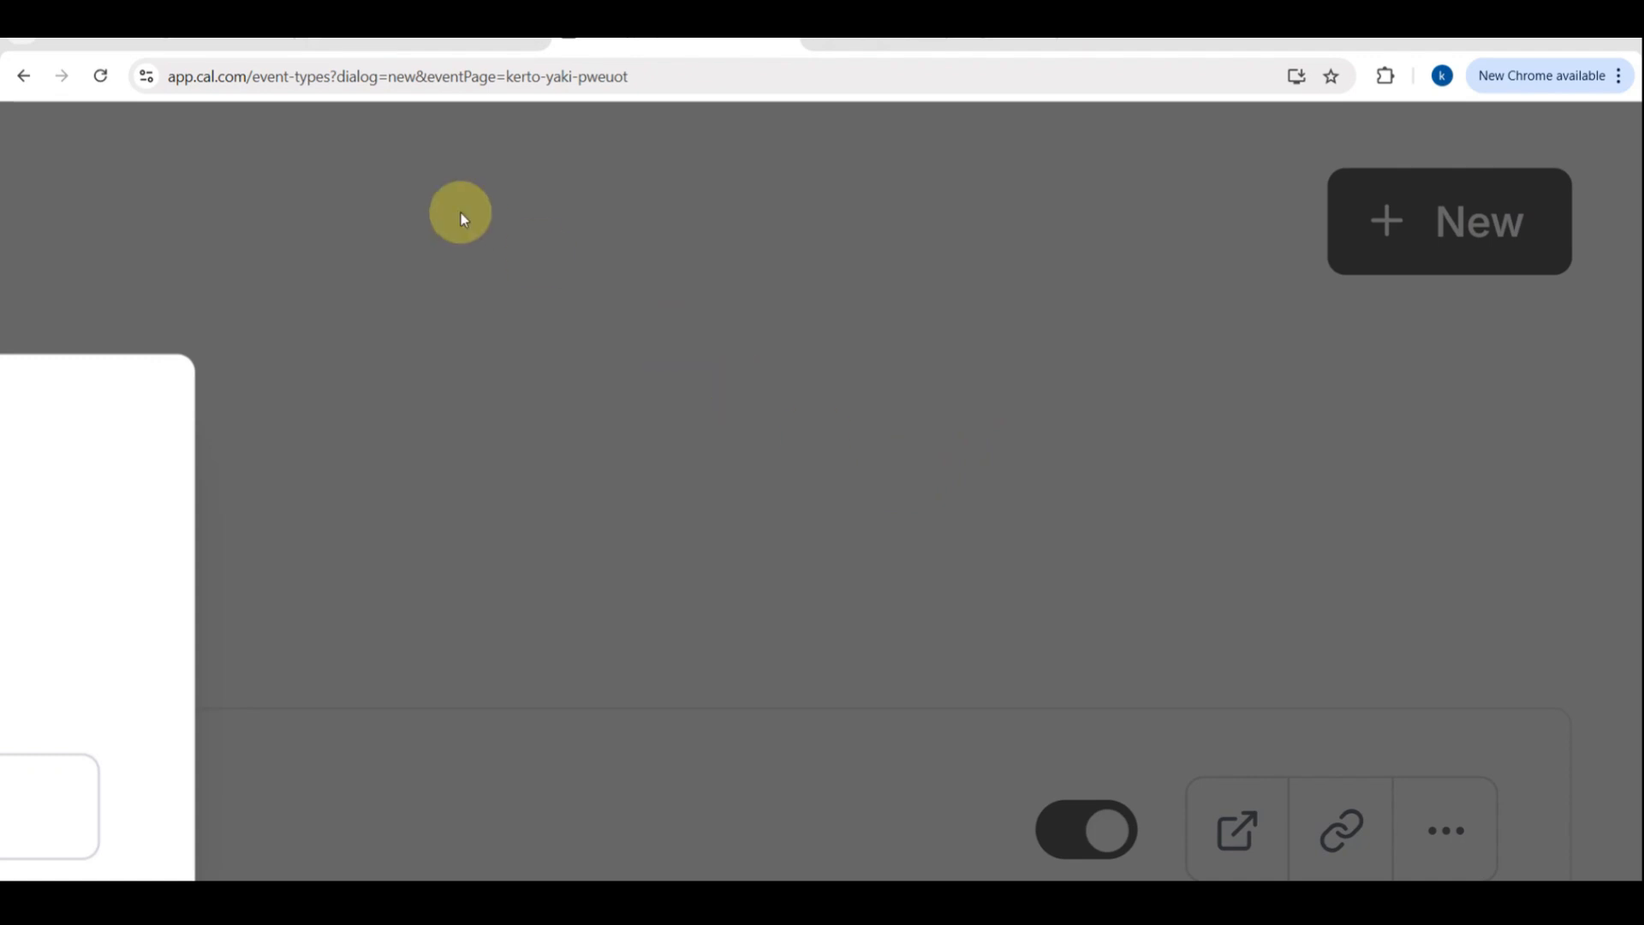
pyautogui.click(200, 288)
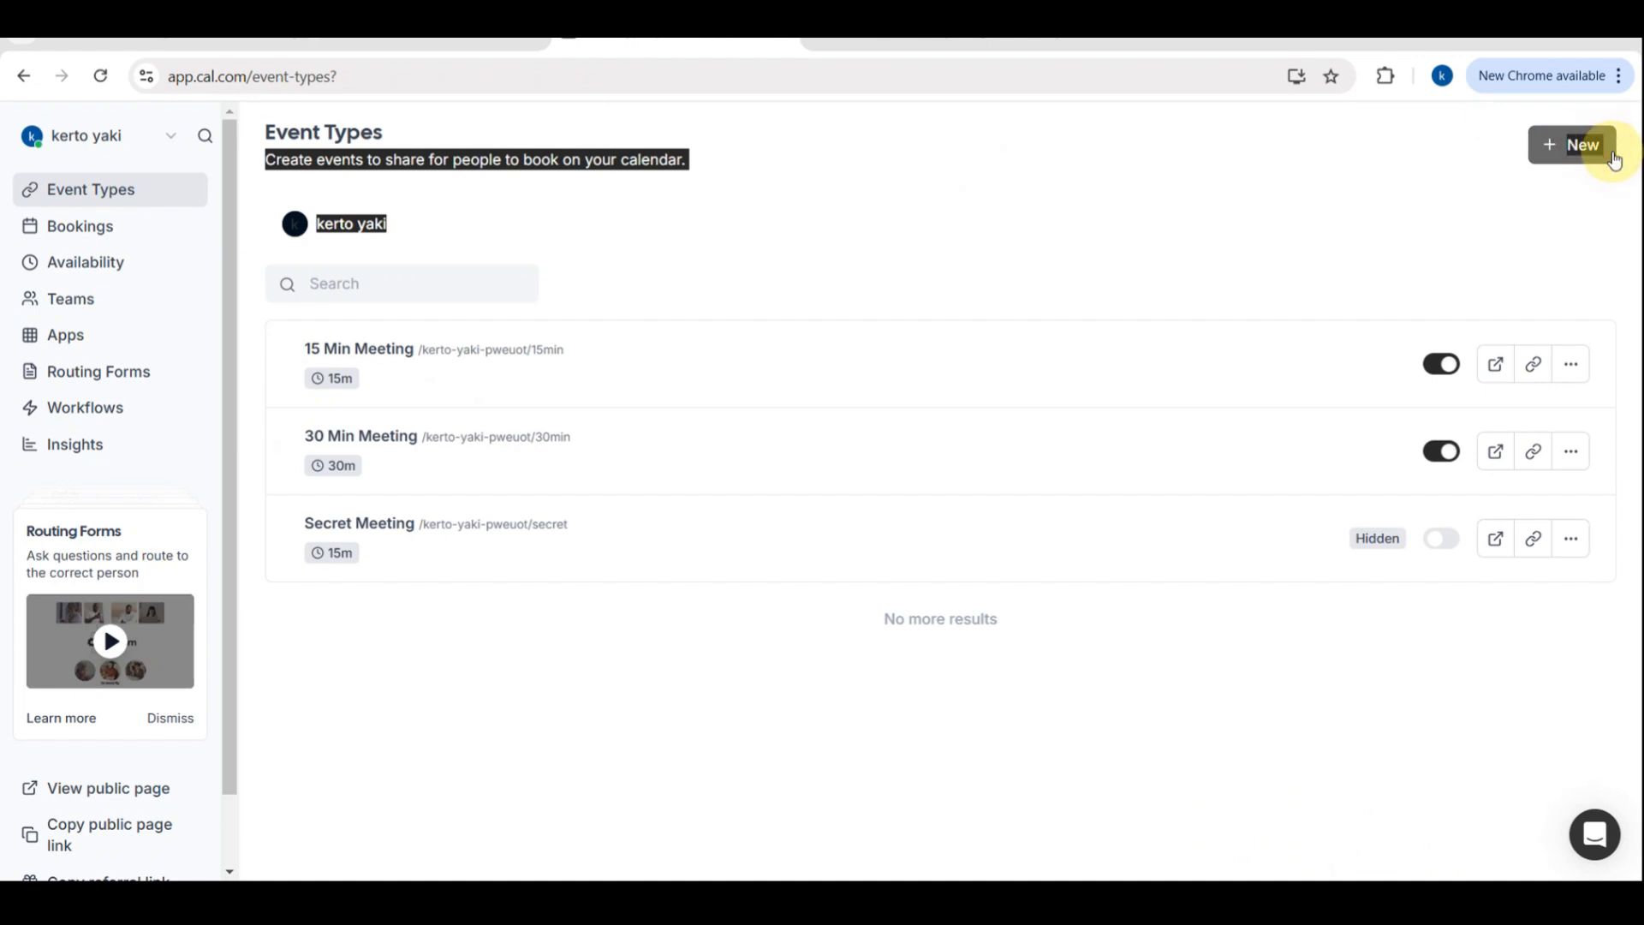
# Create a new event type titled consultation with the description quick video meeting
pyautogui.click(1571, 147)
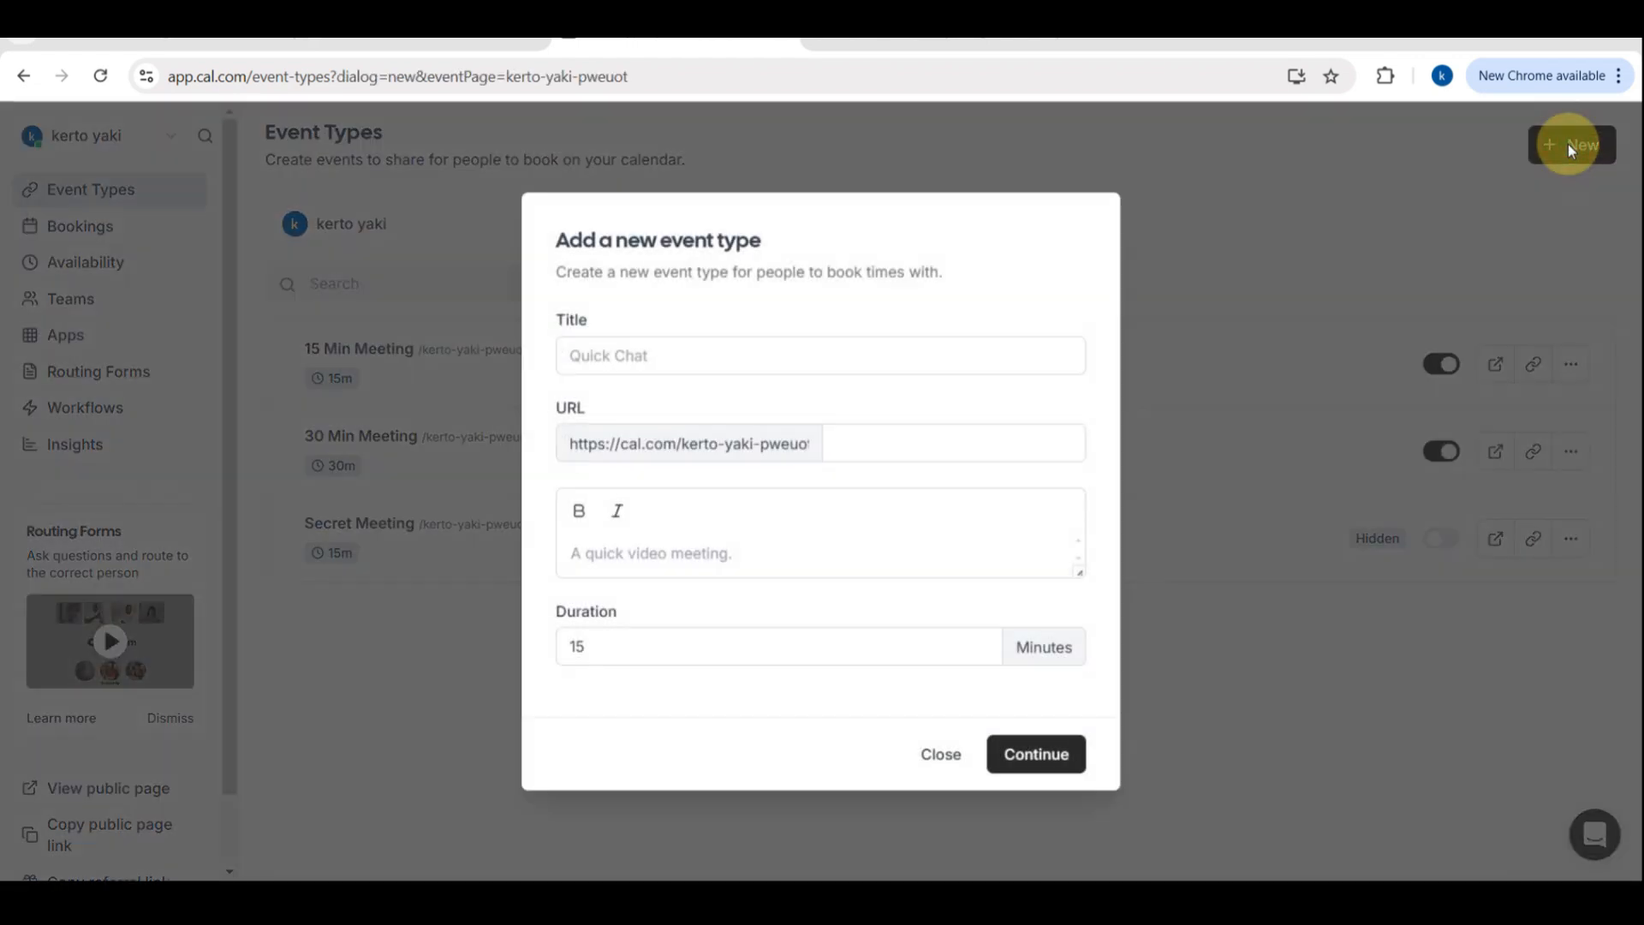
pyautogui.click(653, 352)
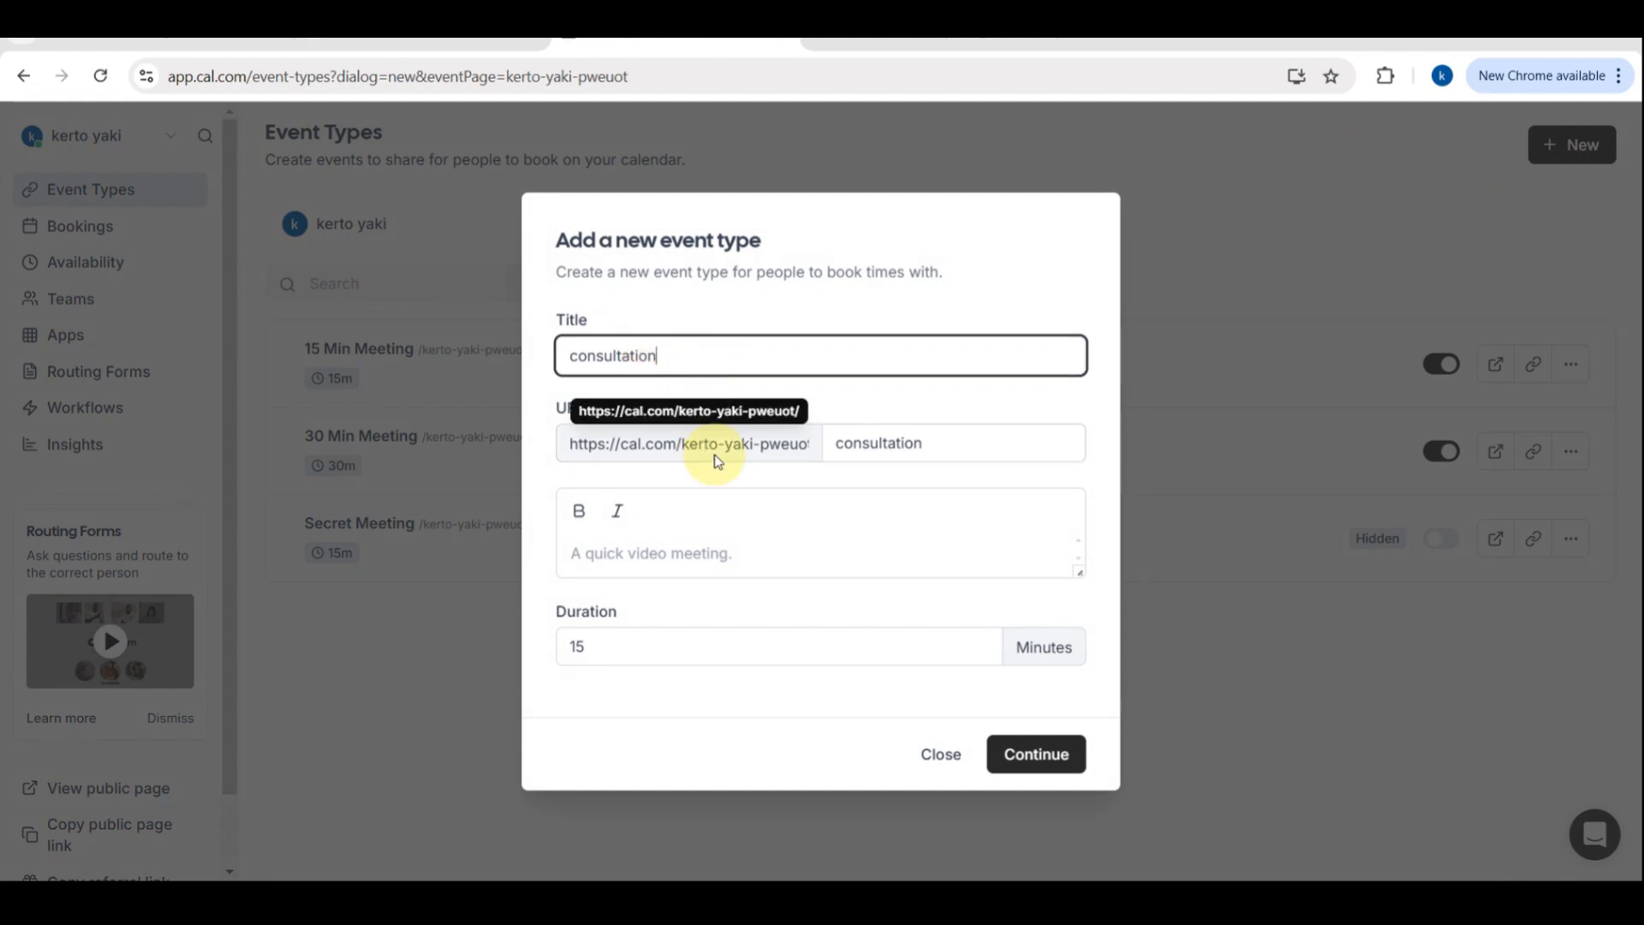
pyautogui.tripleClick(650, 443)
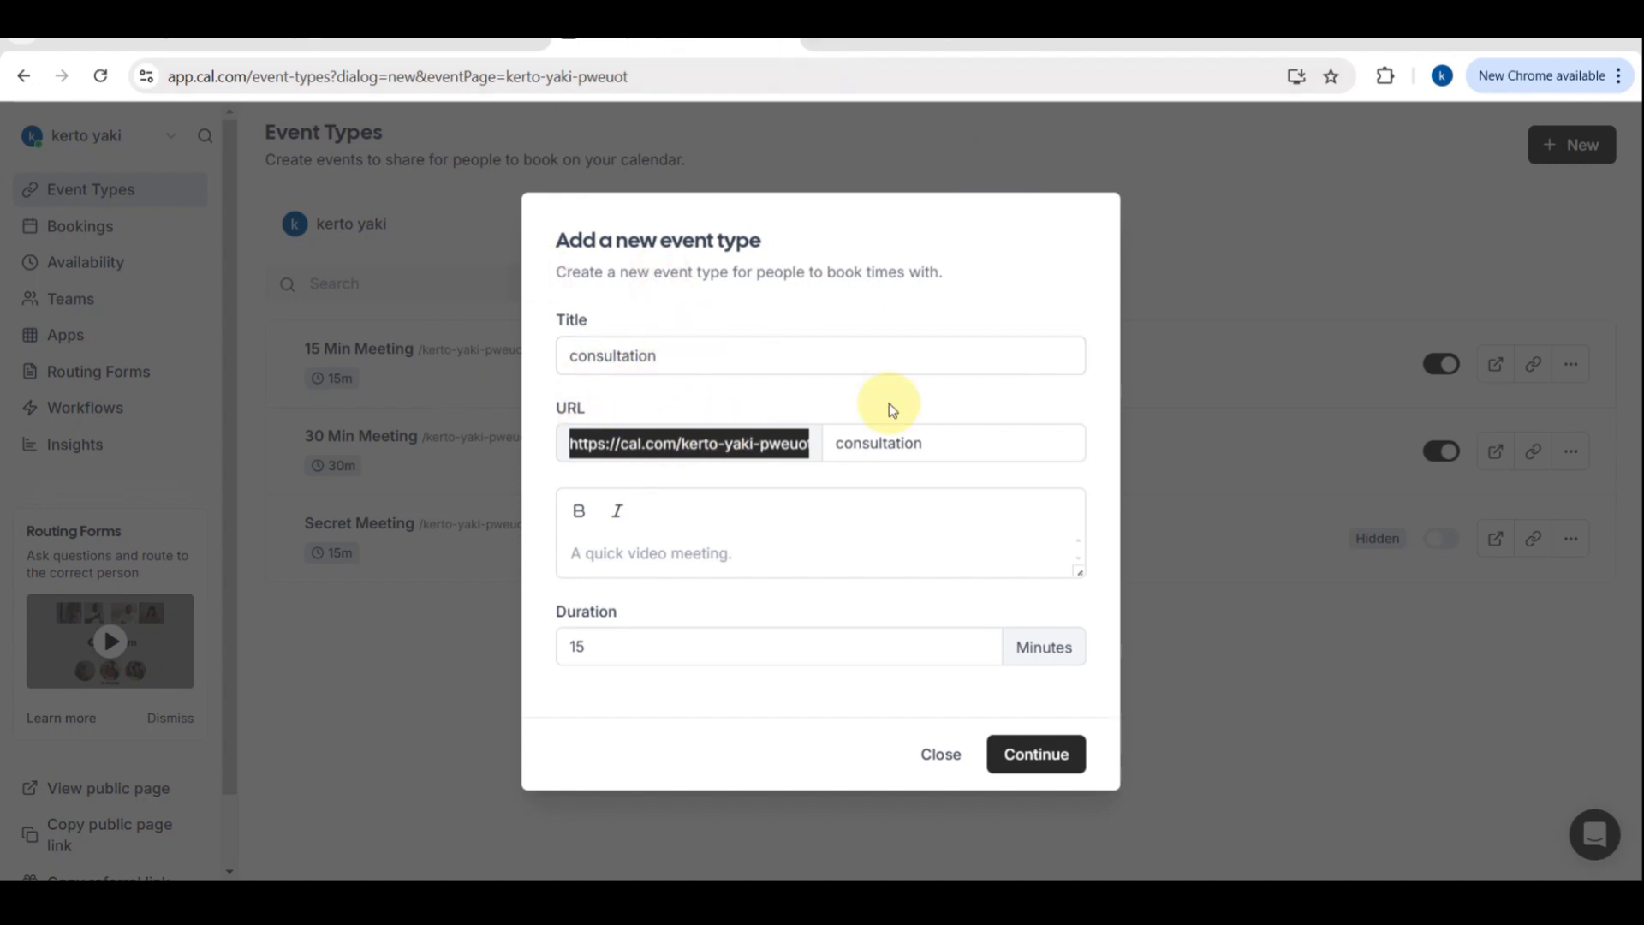
pyautogui.click(638, 544)
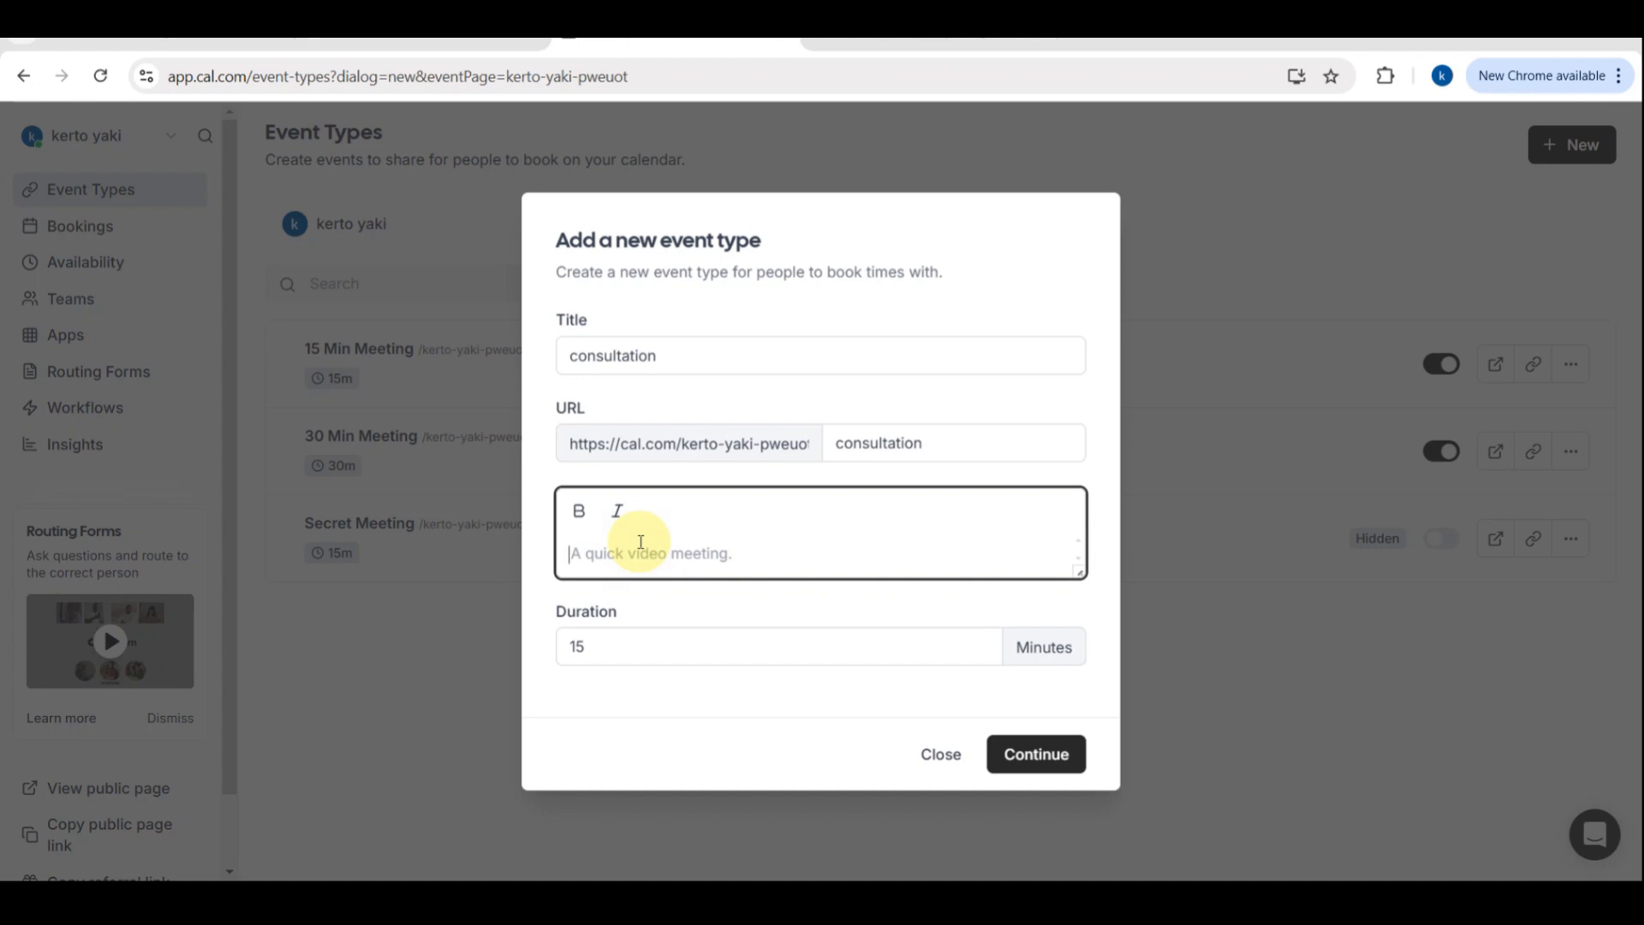
pyautogui.write('quick video meeting')
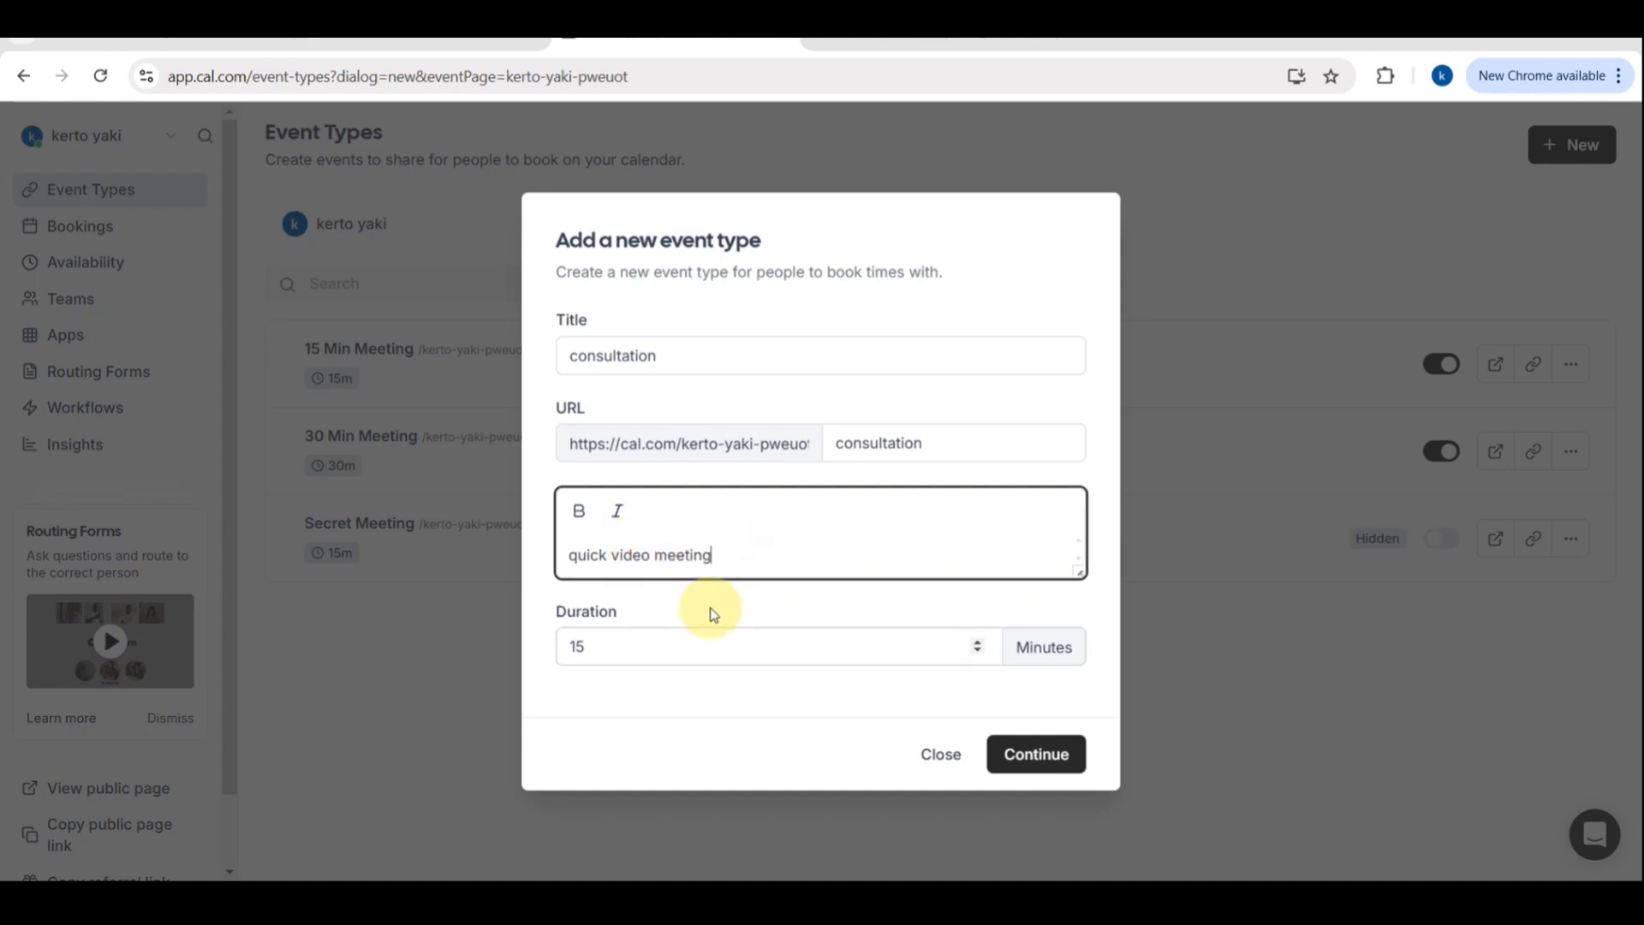
pyautogui.click(1061, 653)
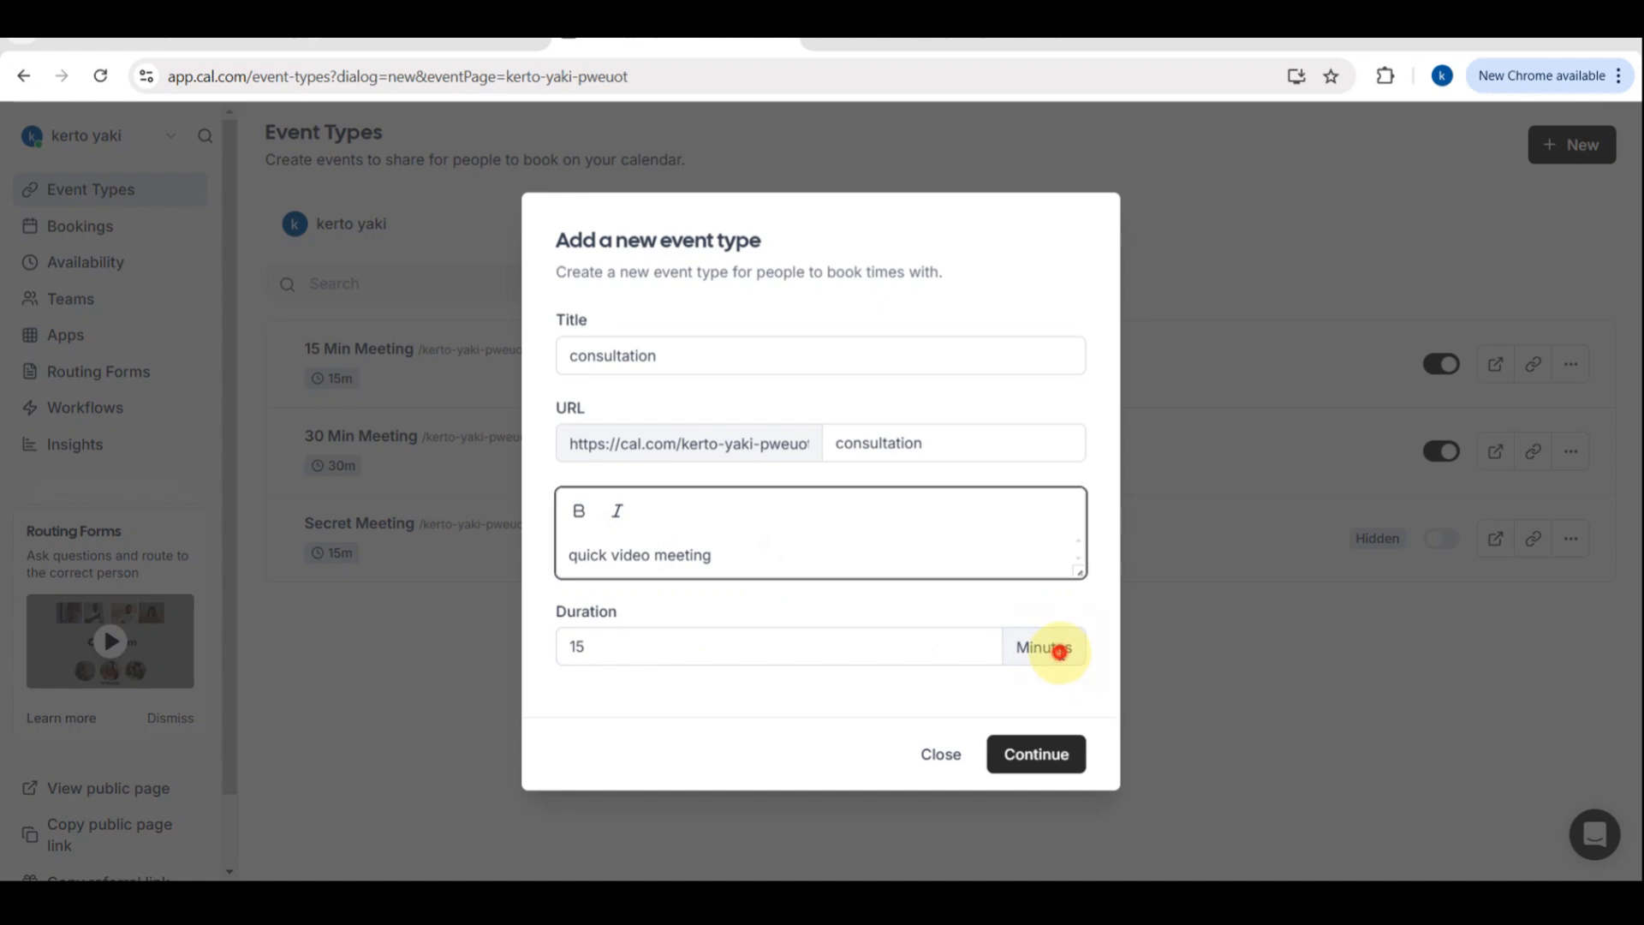
pyautogui.click(954, 654)
pyautogui.click(1055, 753)
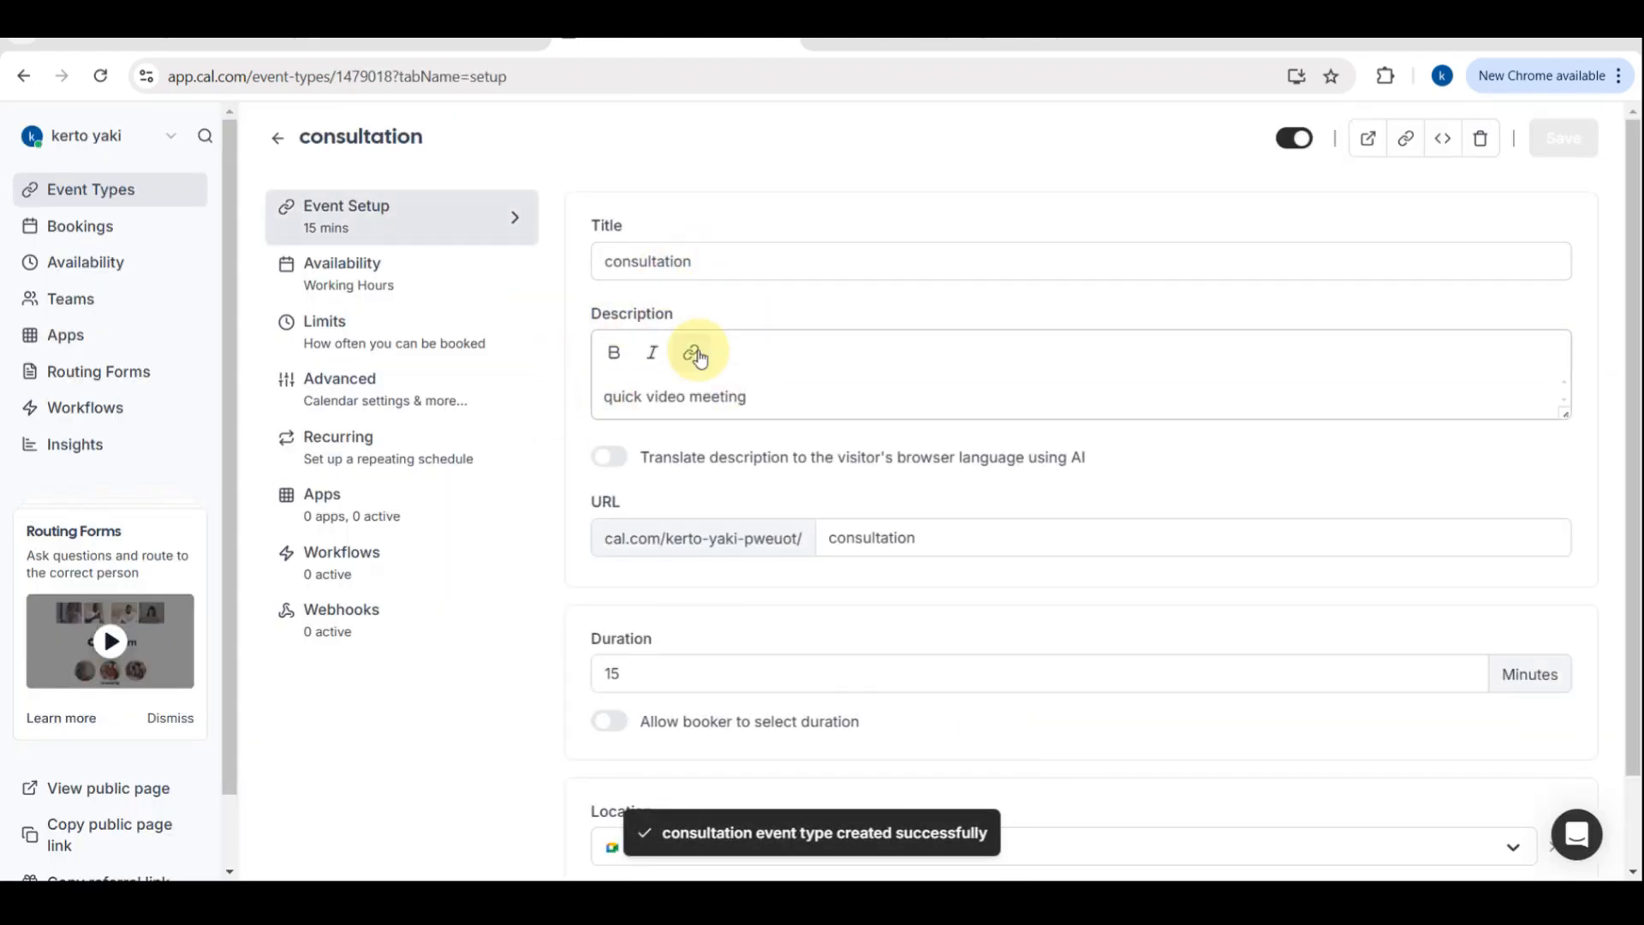
# Add an In Person (Attendee Address) location alongside Google Meet and save the consultation event type
pyautogui.scroll(-1, 730, 538)
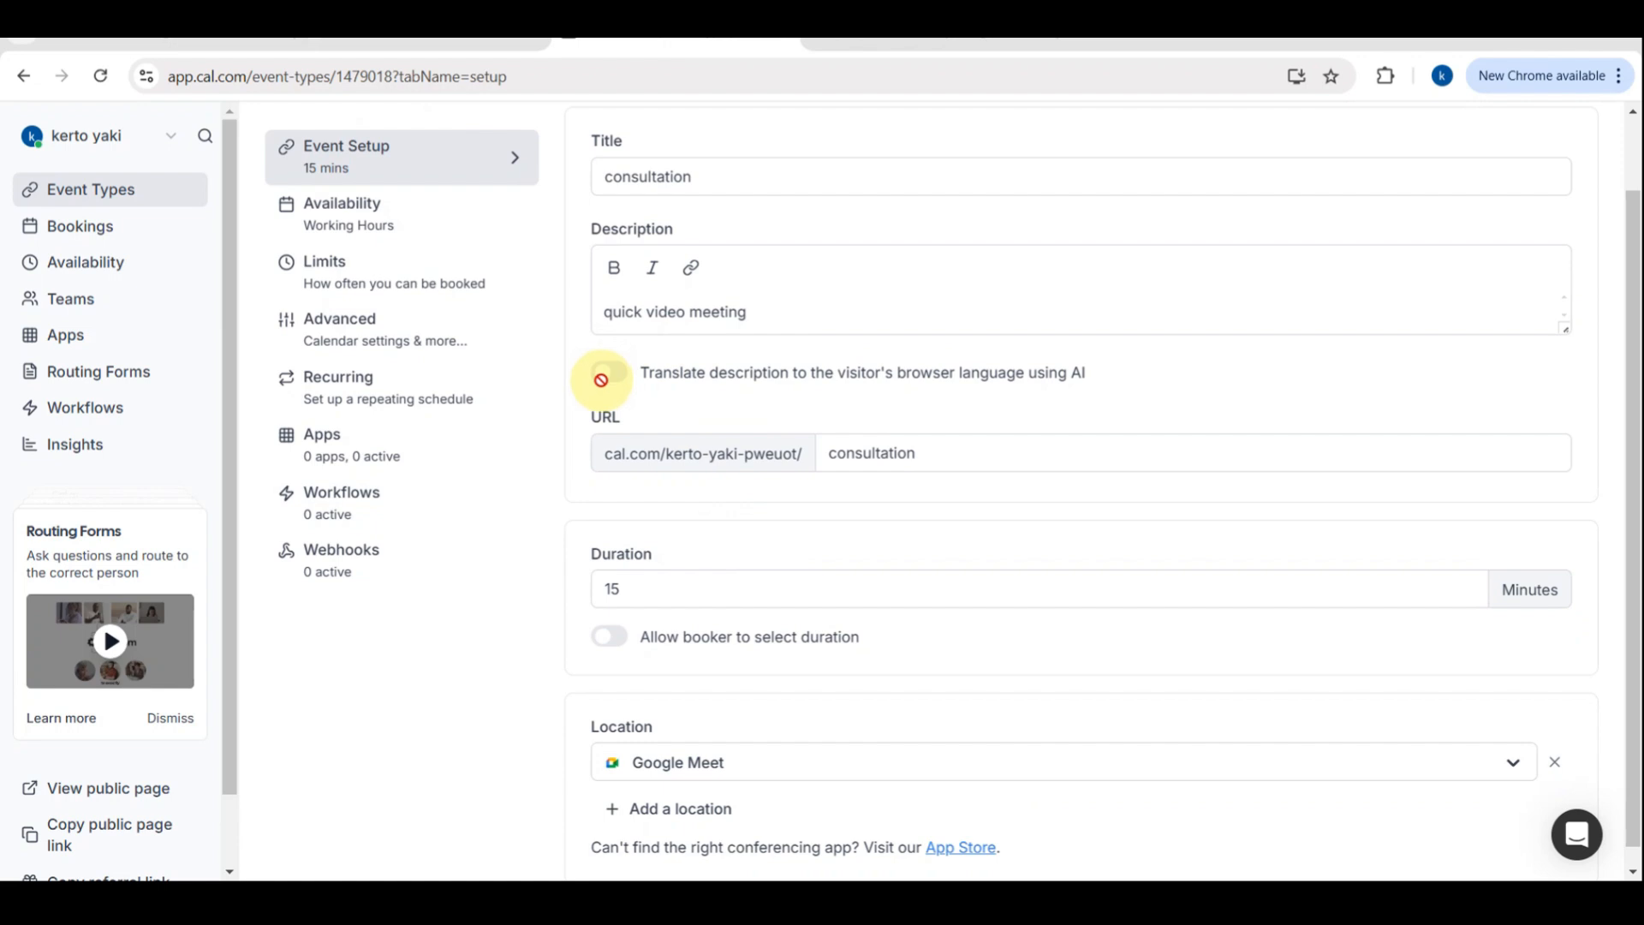
pyautogui.moveTo(606, 377)
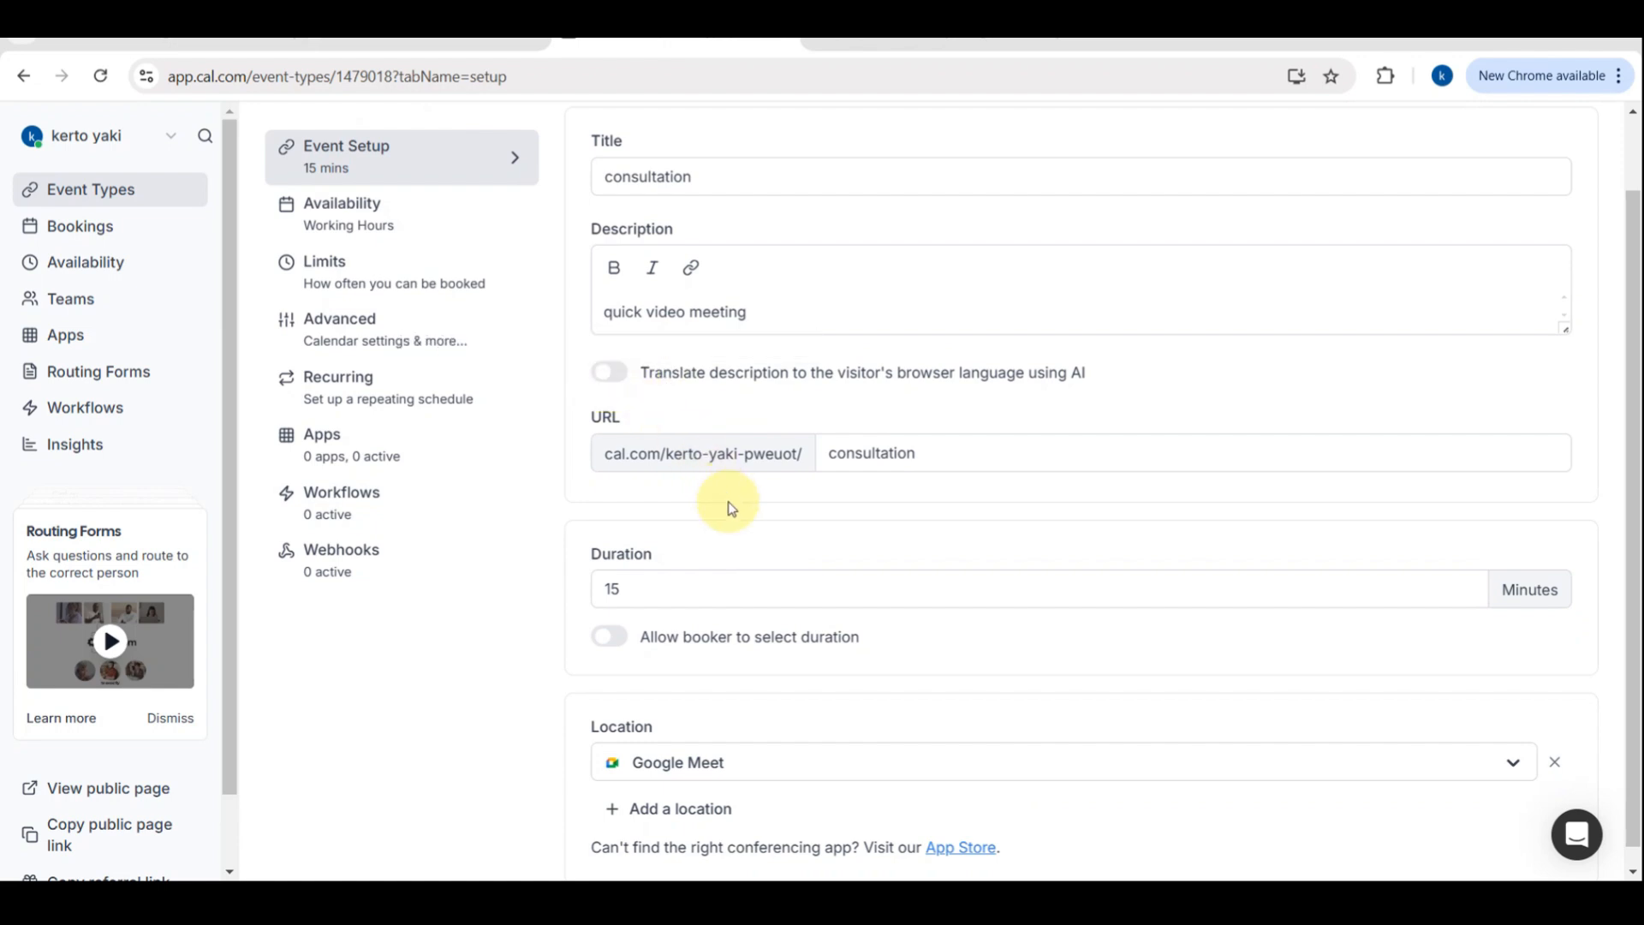
pyautogui.scroll(-1, 731, 507)
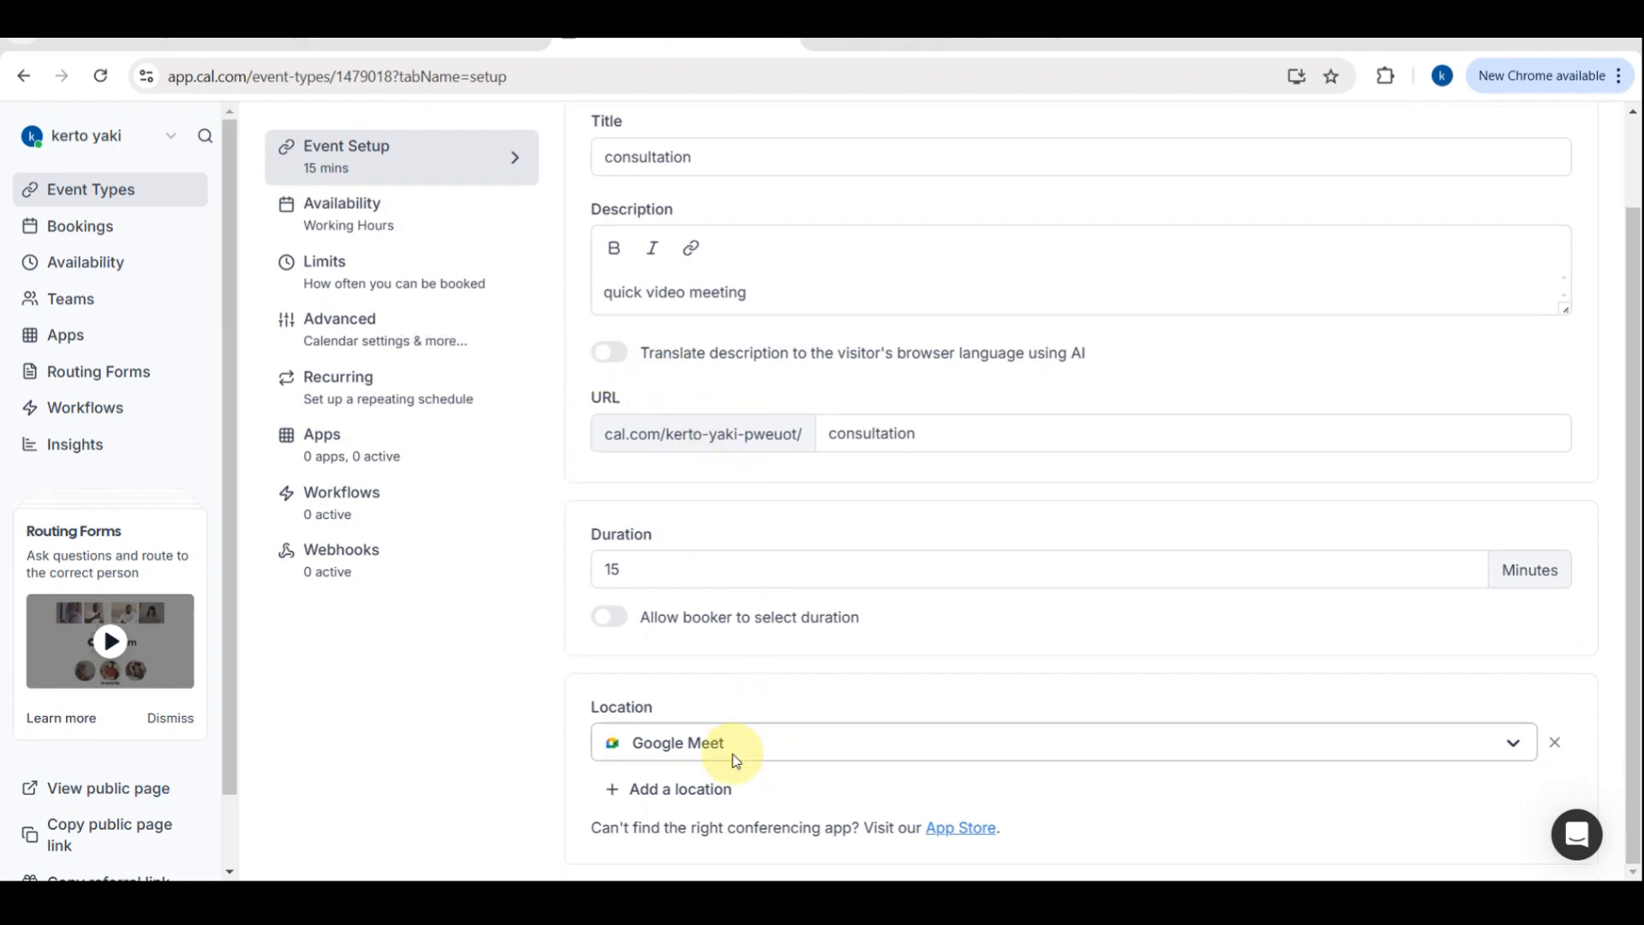
pyautogui.click(678, 789)
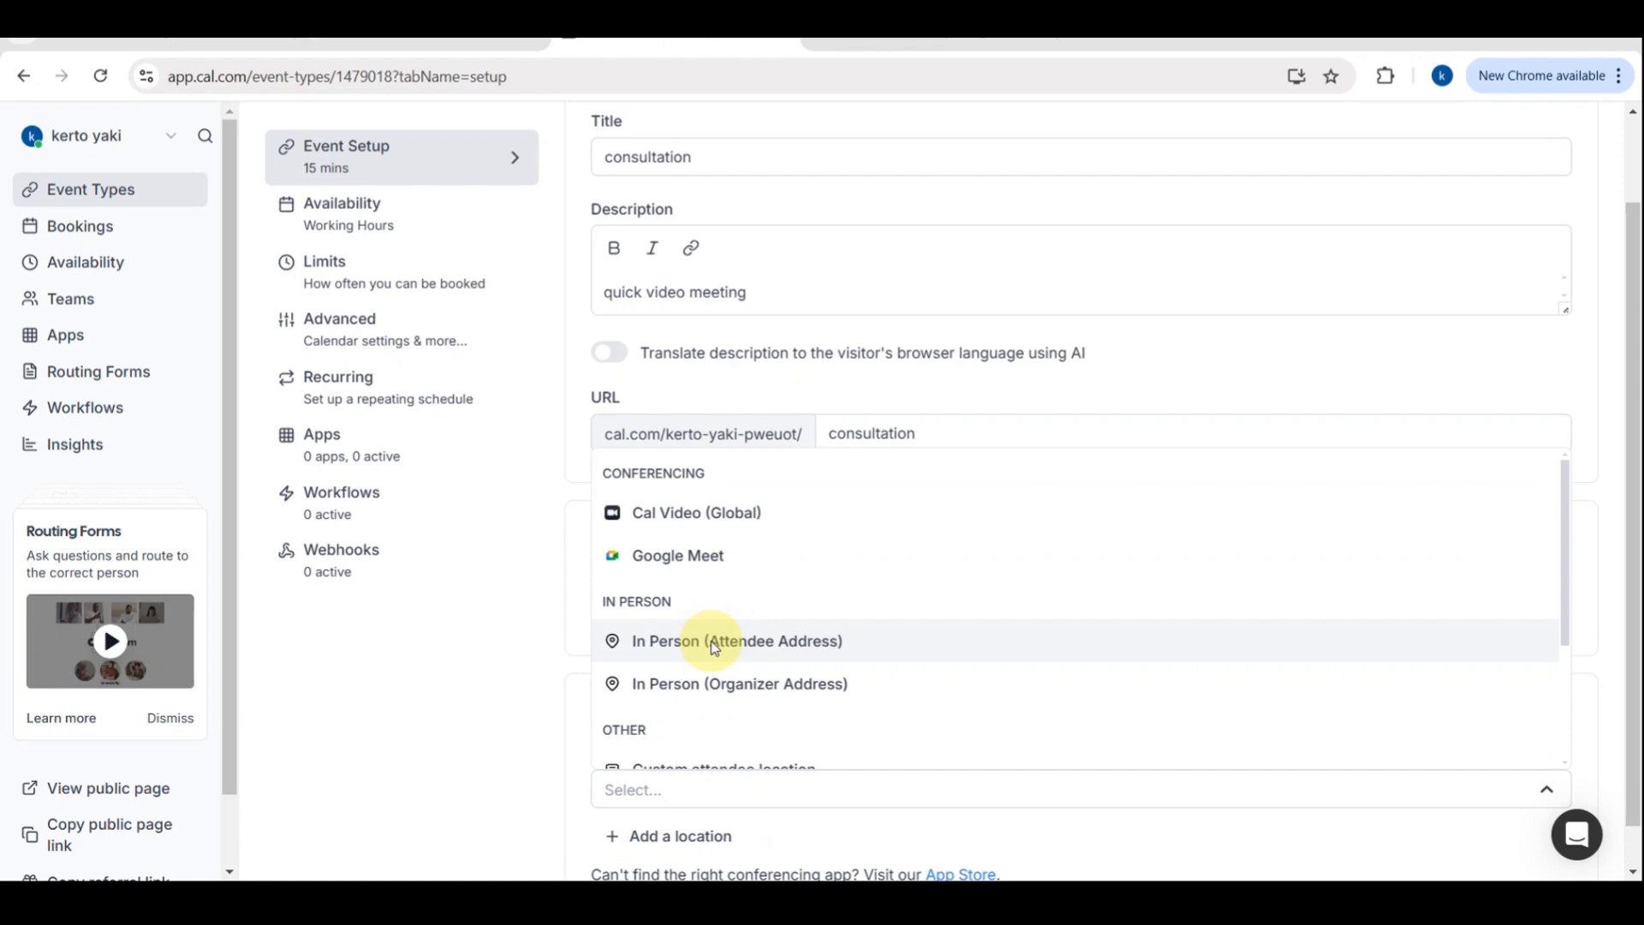
pyautogui.click(713, 644)
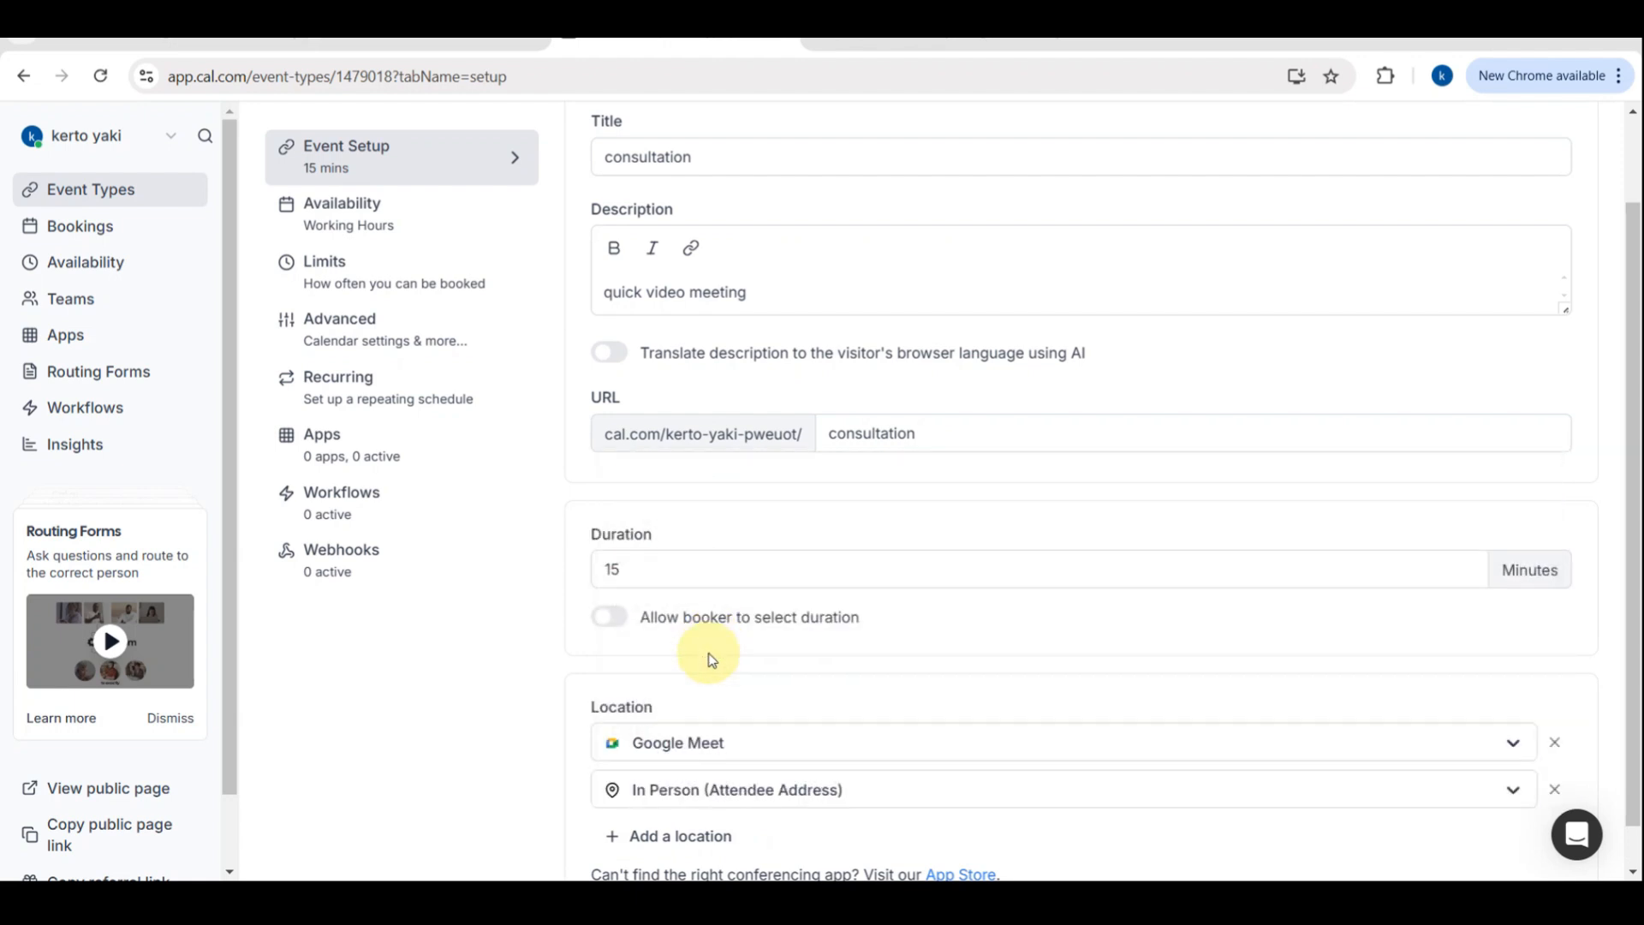
pyautogui.click(721, 793)
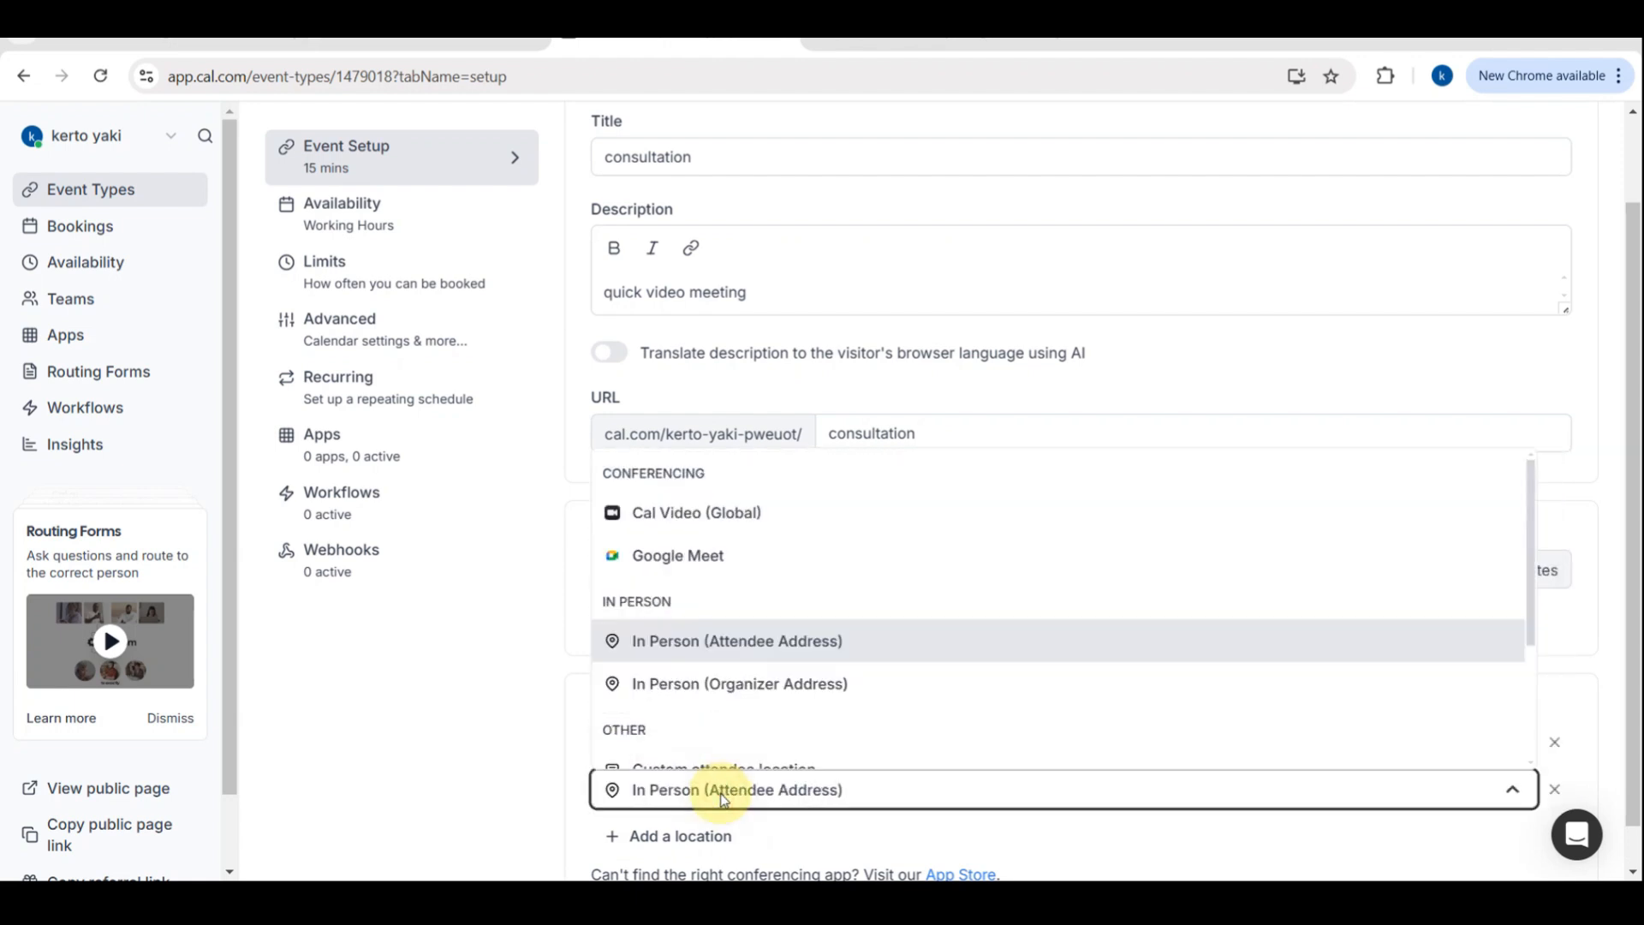
pyautogui.click(721, 793)
pyautogui.scroll(-1, 782, 682)
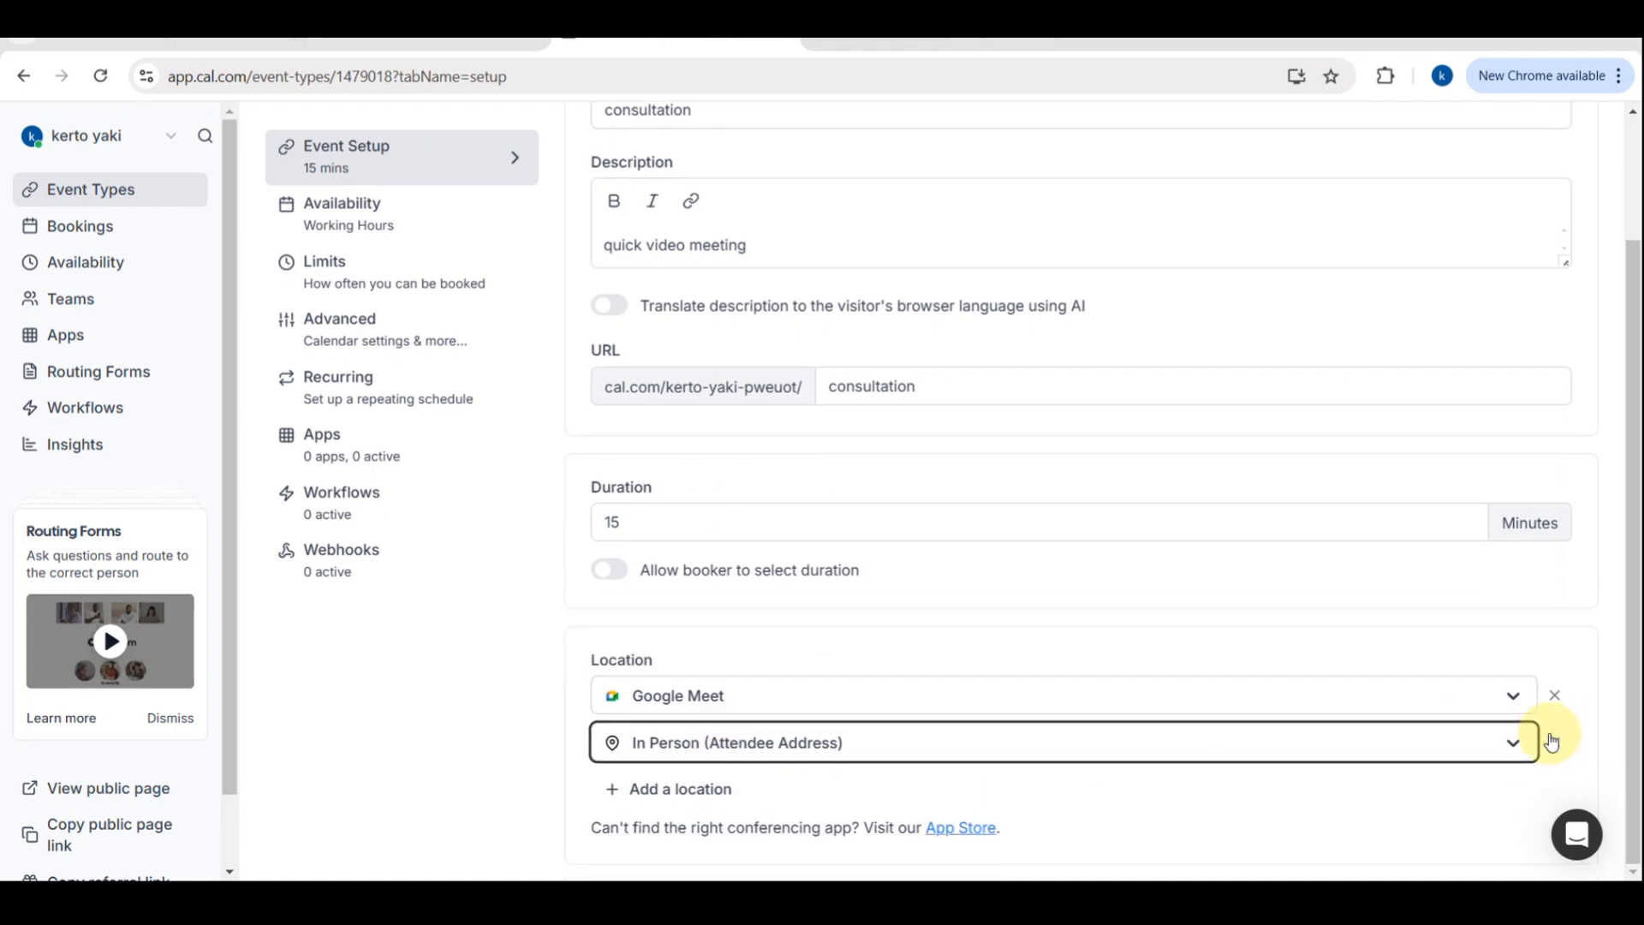
pyautogui.scroll(3, 1288, 446)
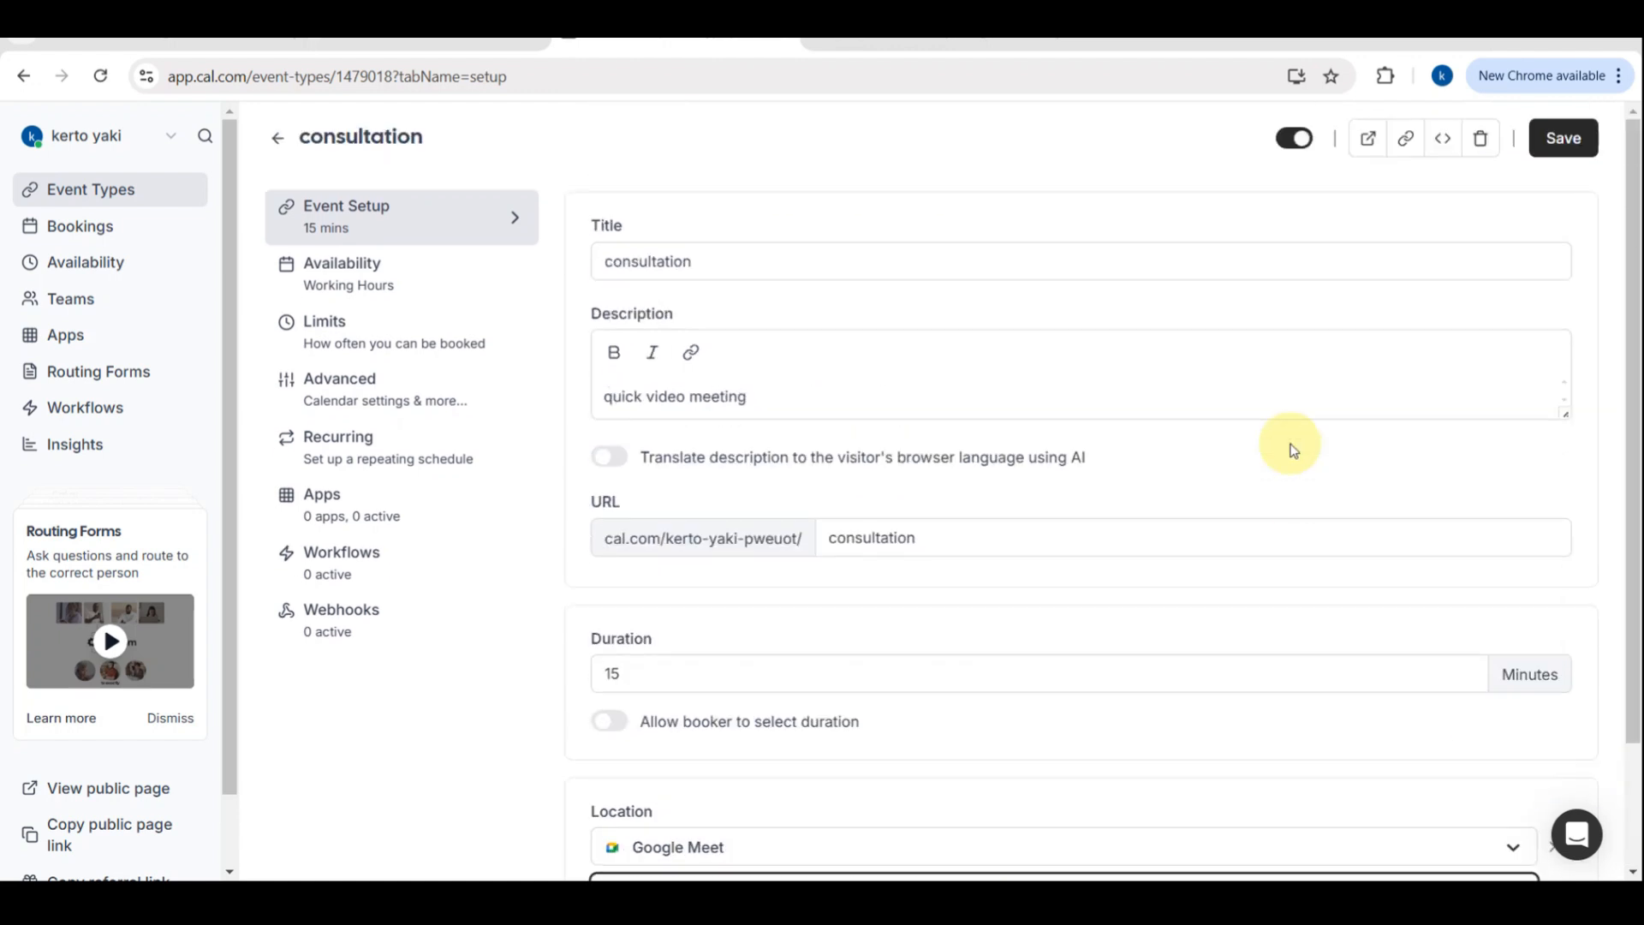
pyautogui.click(1564, 136)
# Navigate through Bookings back to the Event Types list
pyautogui.click(1492, 154)
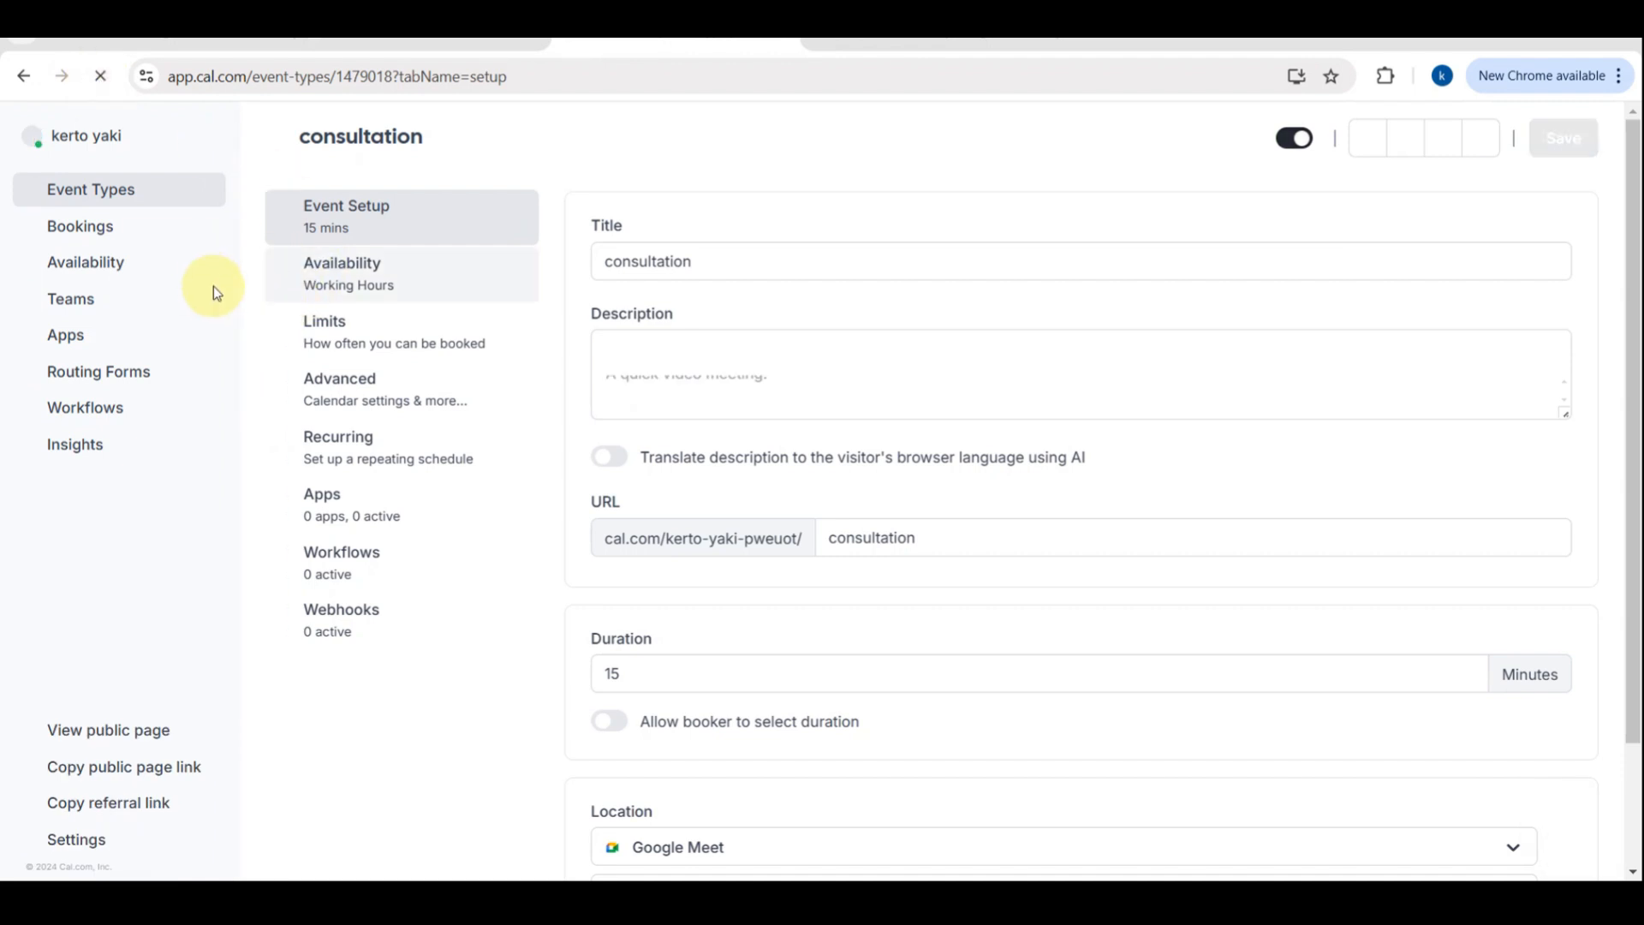
pyautogui.click(125, 234)
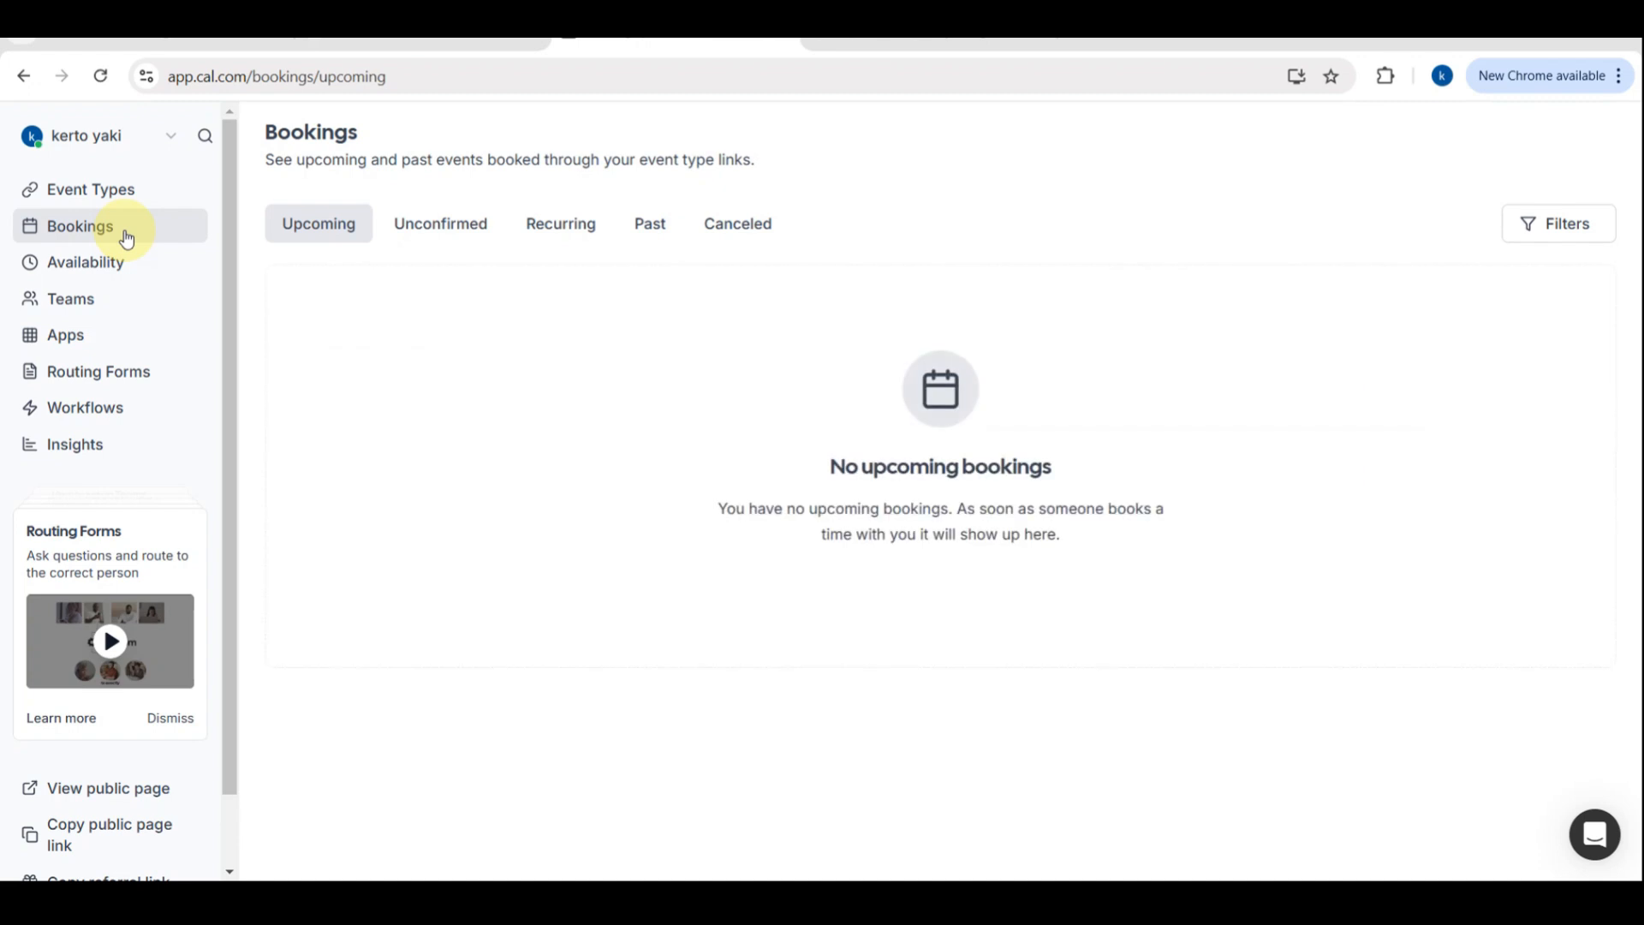
pyautogui.click(84, 202)
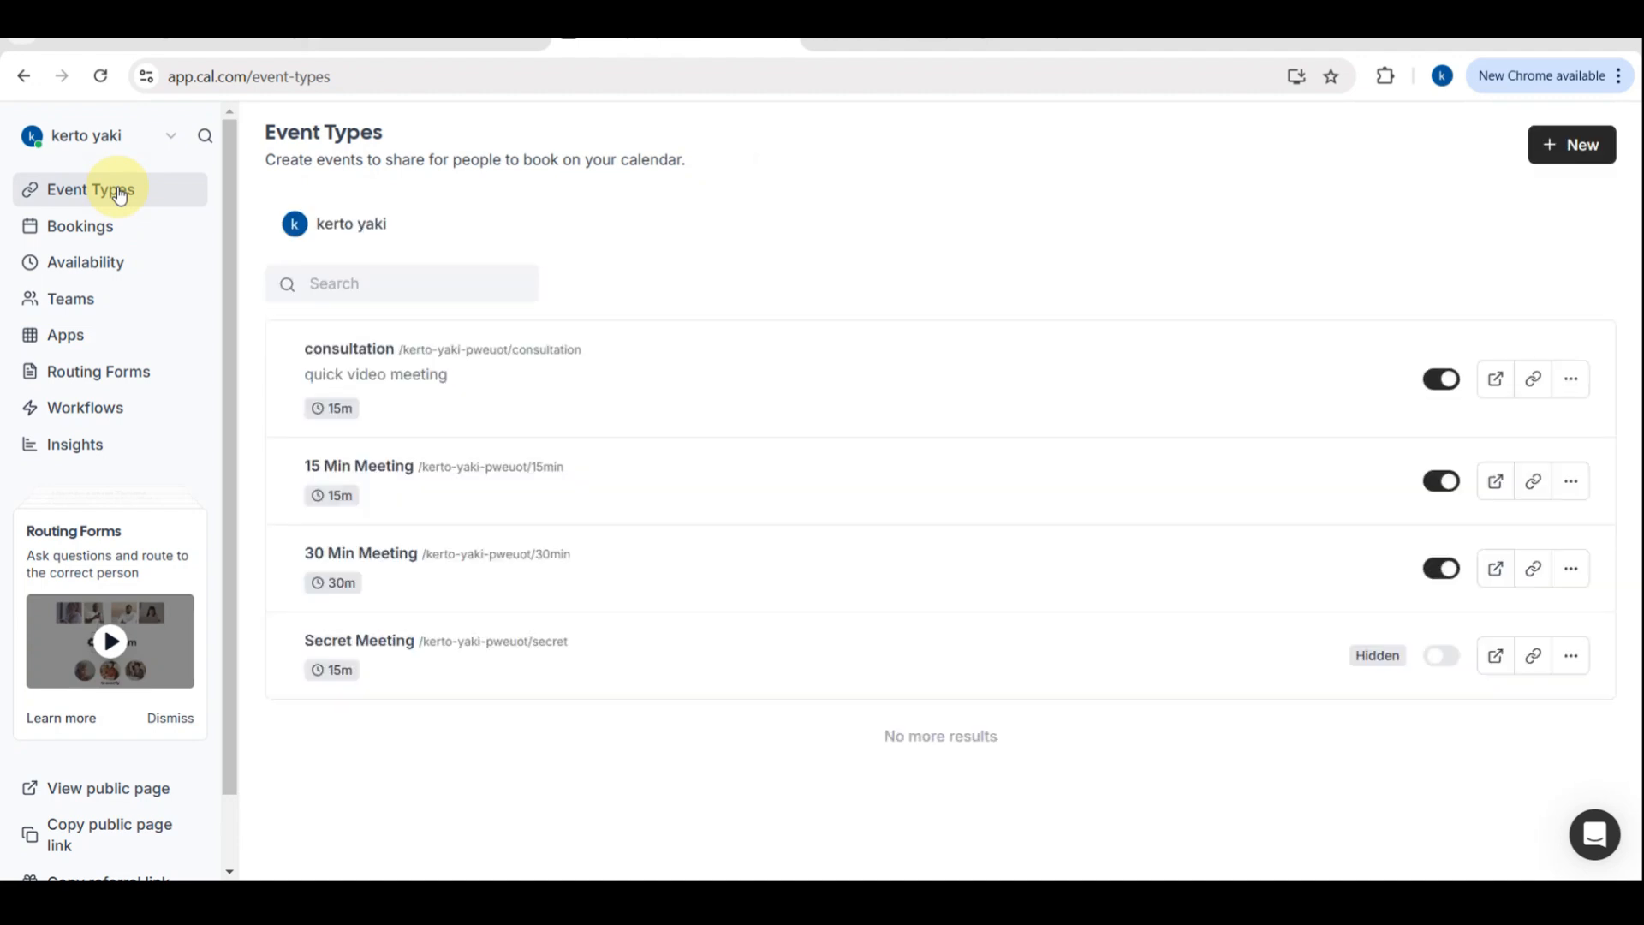
# Hide the consultation event from the profile and then show it again
pyautogui.scroll(5, 353, 355)
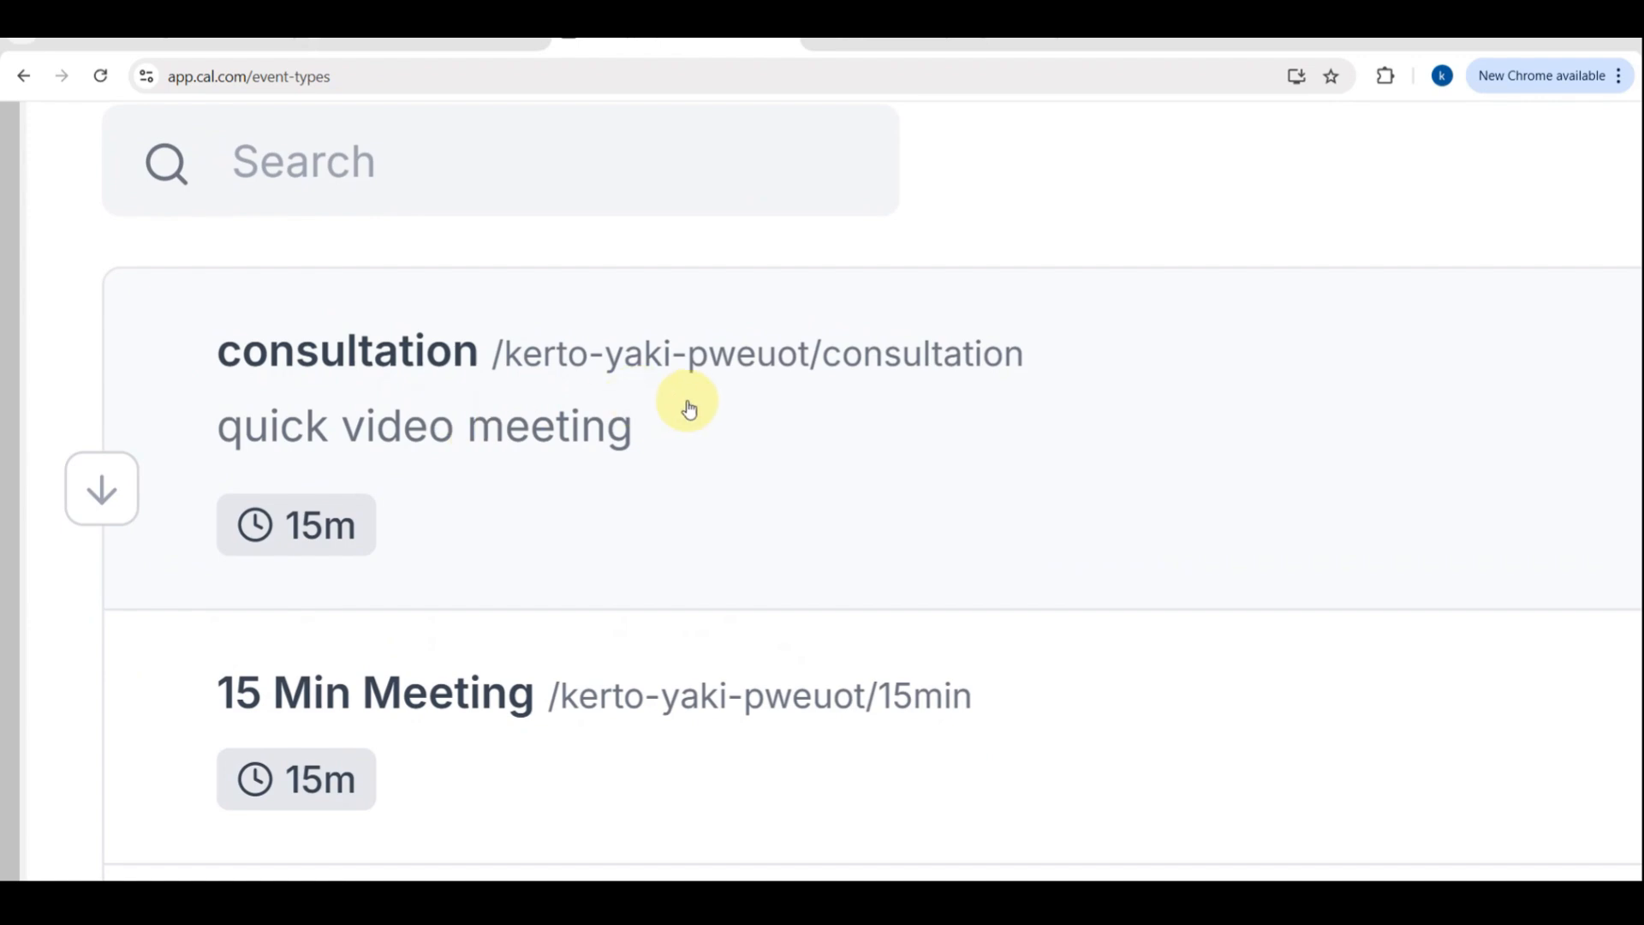
pyautogui.hscroll(3, 689, 410)
pyautogui.hscroll(6, 689, 410)
pyautogui.hscroll(5, 689, 409)
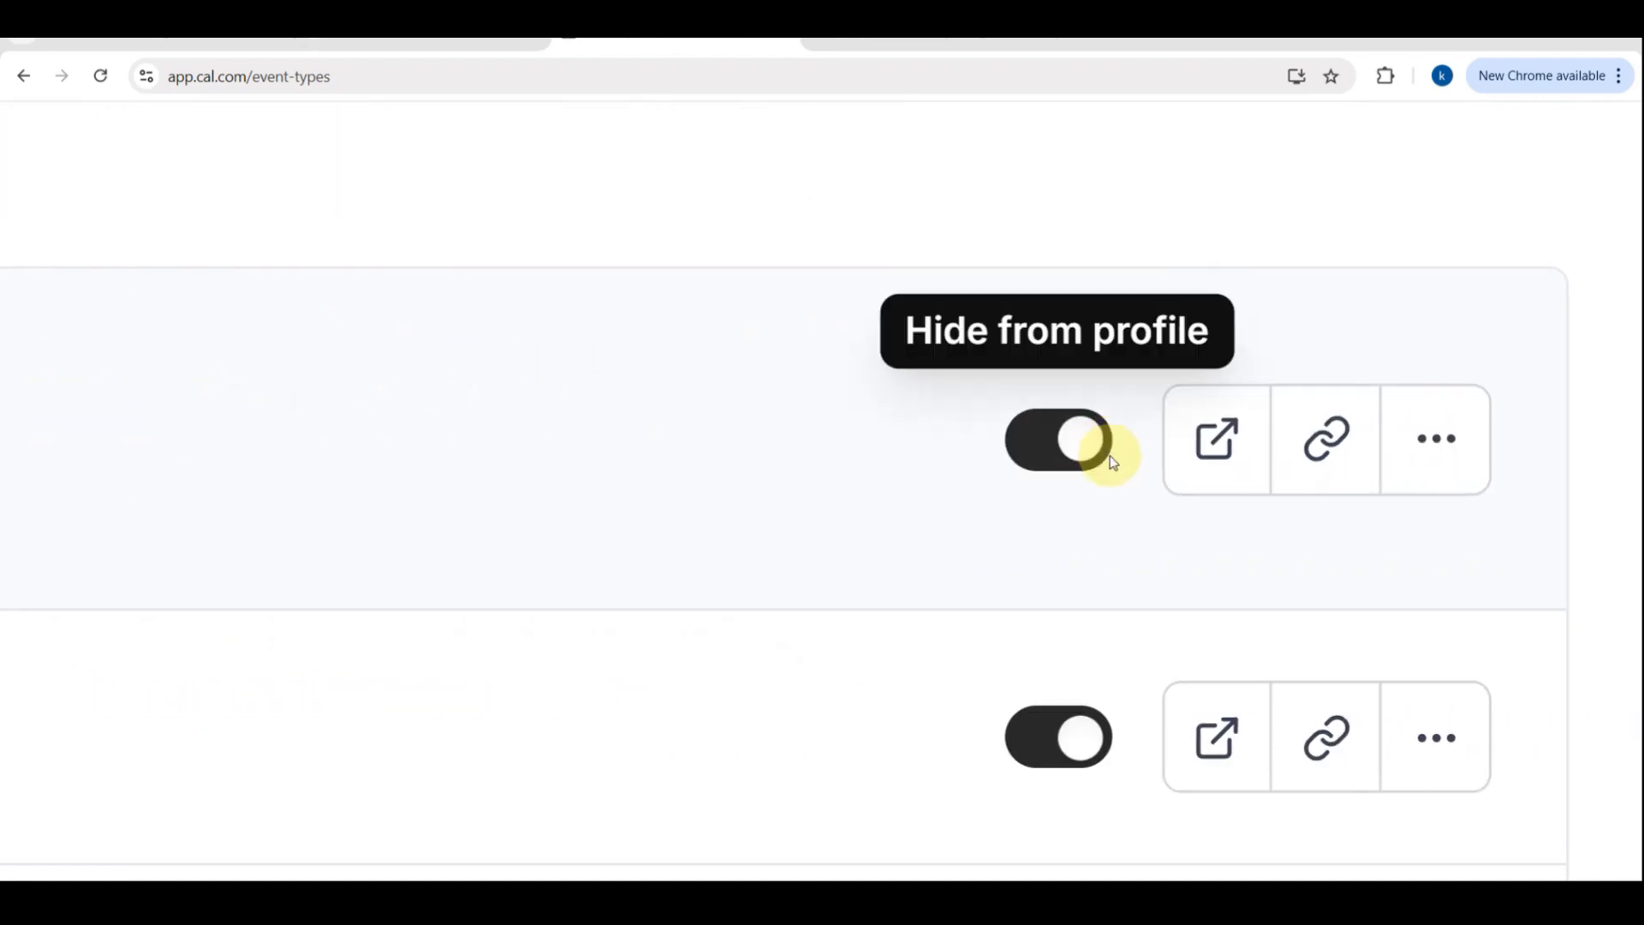
pyautogui.click(1081, 452)
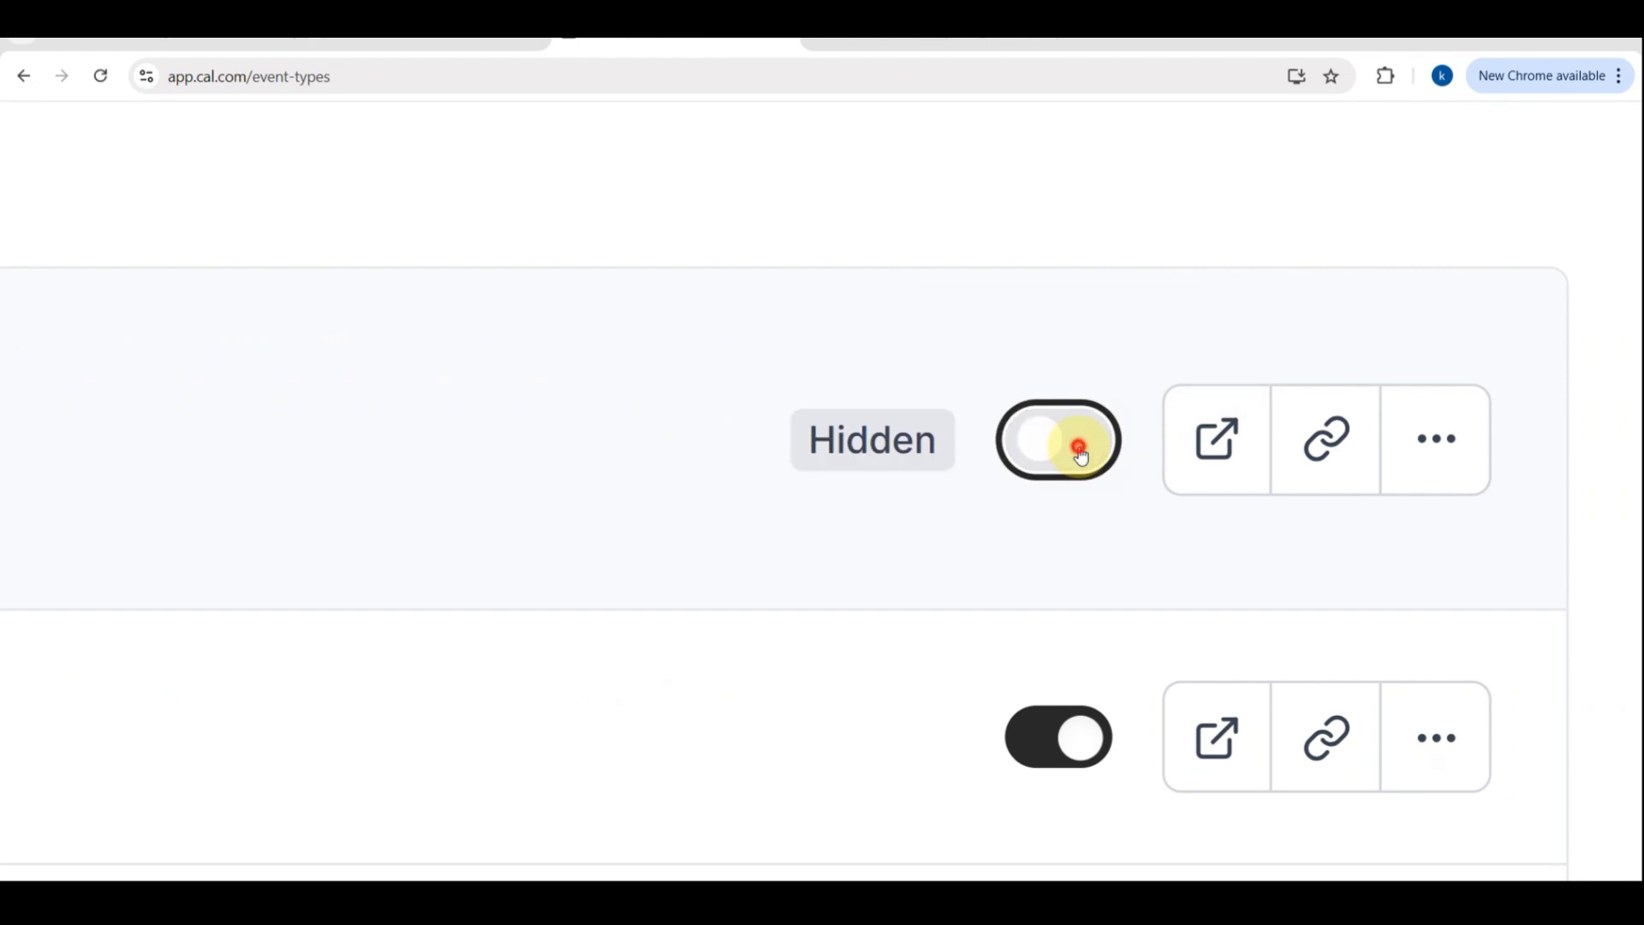
pyautogui.click(1080, 452)
pyautogui.hotkey('ctrl', '-')
pyautogui.hotkey('ctrl', '-')
pyautogui.hotkey('ctrl', '-')
pyautogui.hotkey('ctrl', '-')
pyautogui.hotkey('ctrl', '-')
pyautogui.hotkey('ctrl', '-')
pyautogui.hotkey('ctrl', '-')
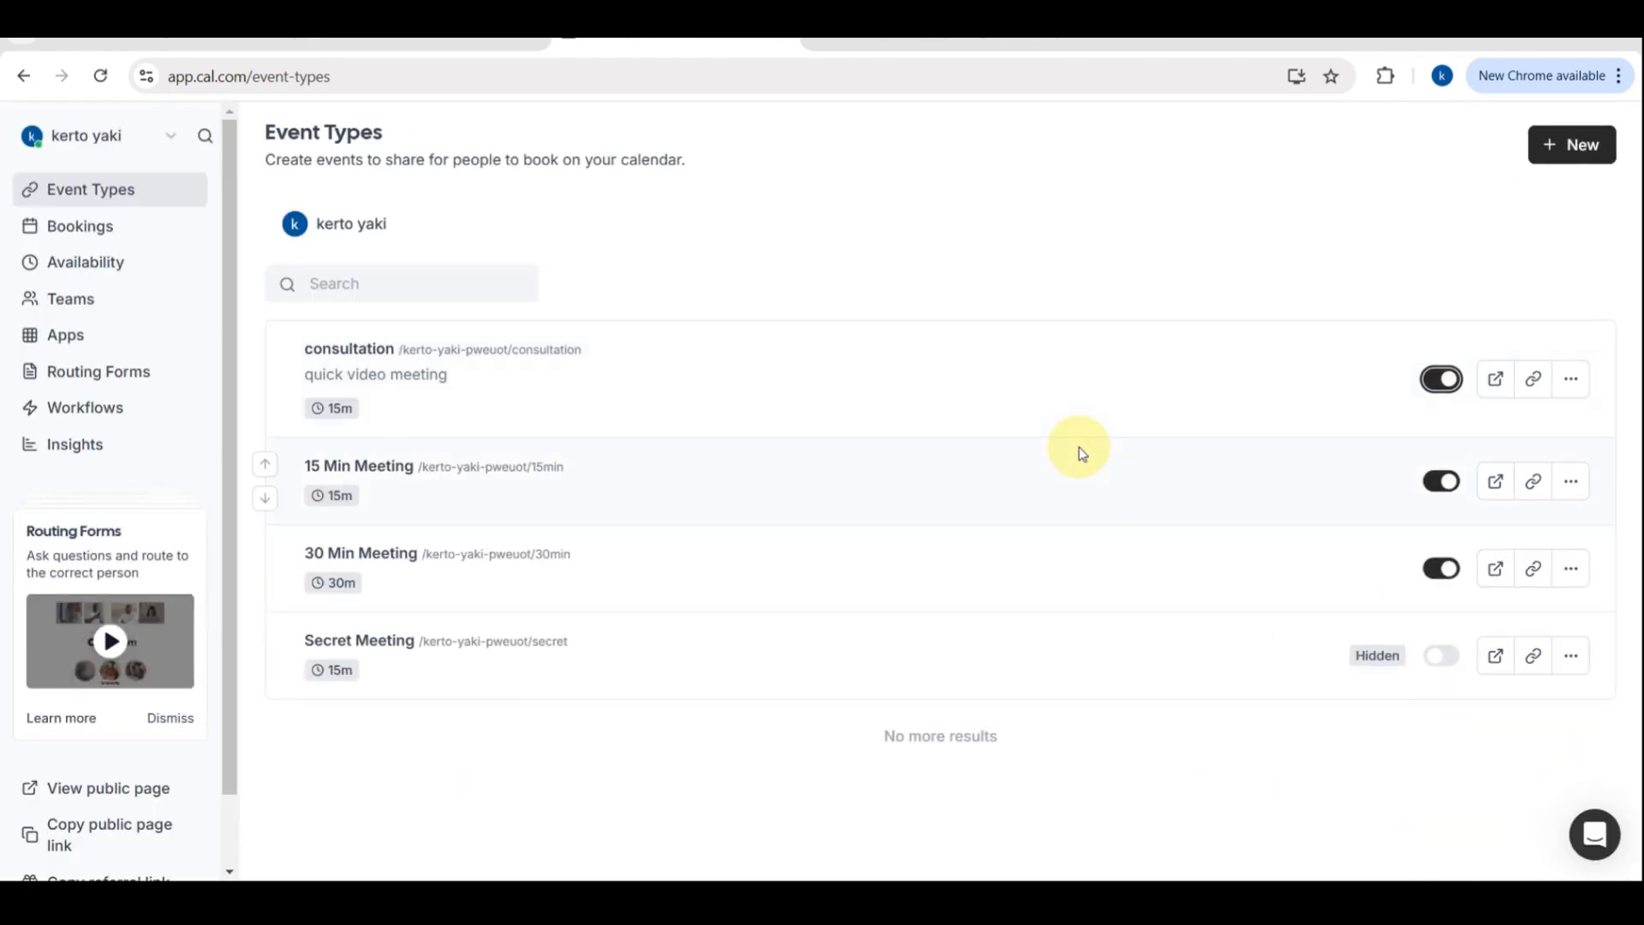
# Create a new availability schedule named out of workplace
pyautogui.click(91, 278)
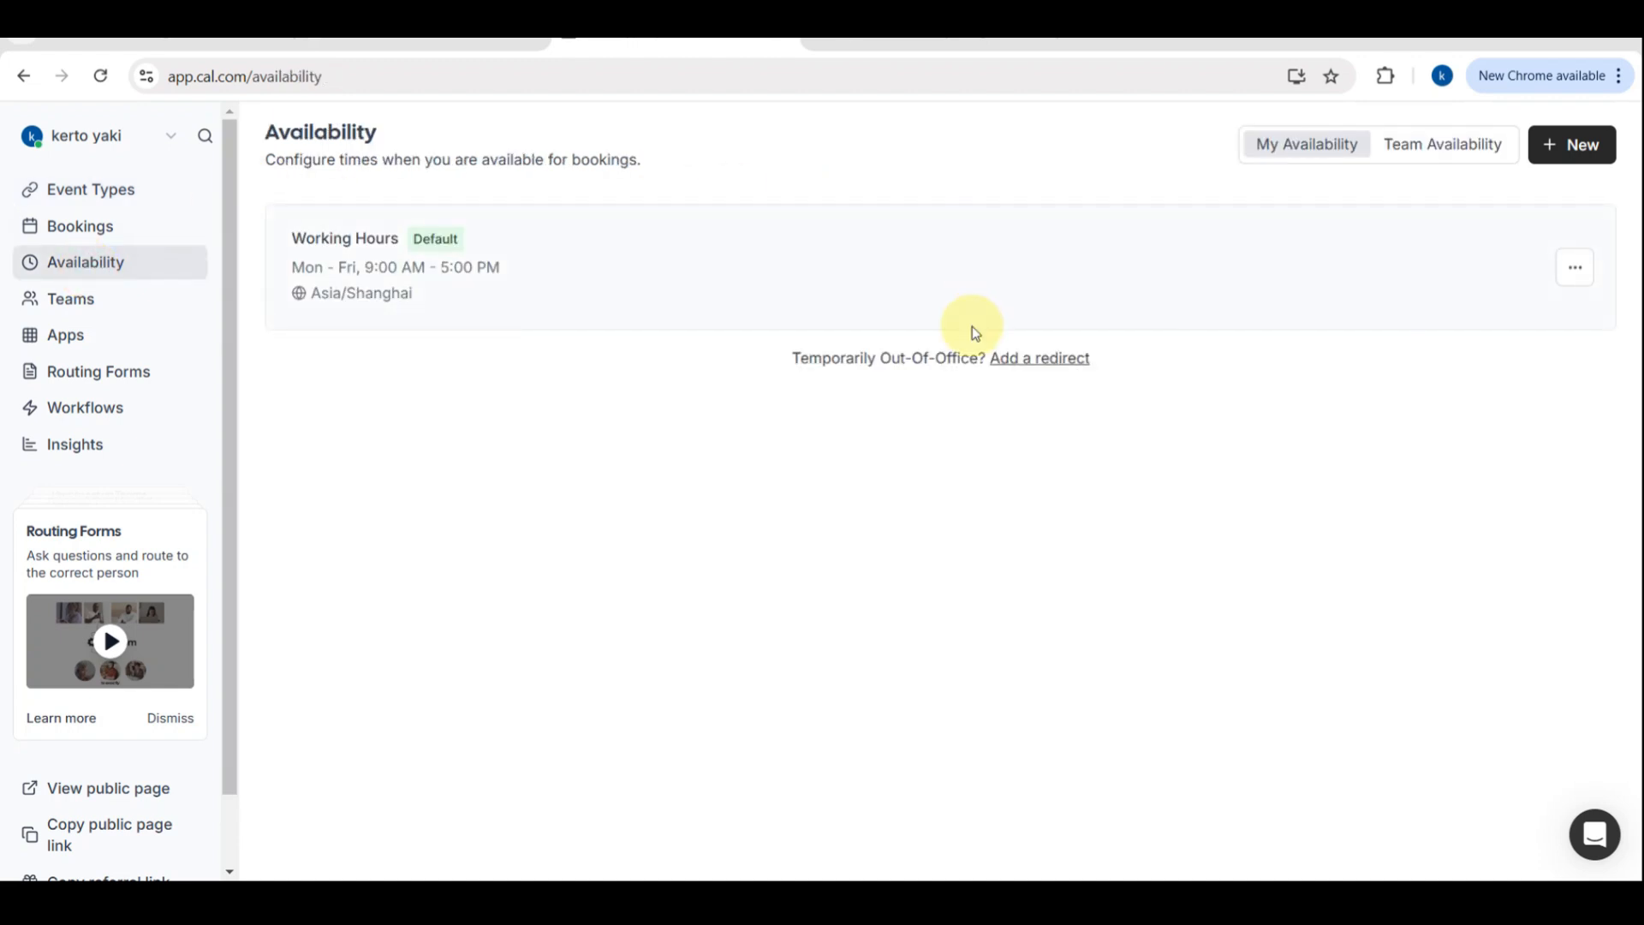
pyautogui.click(1594, 147)
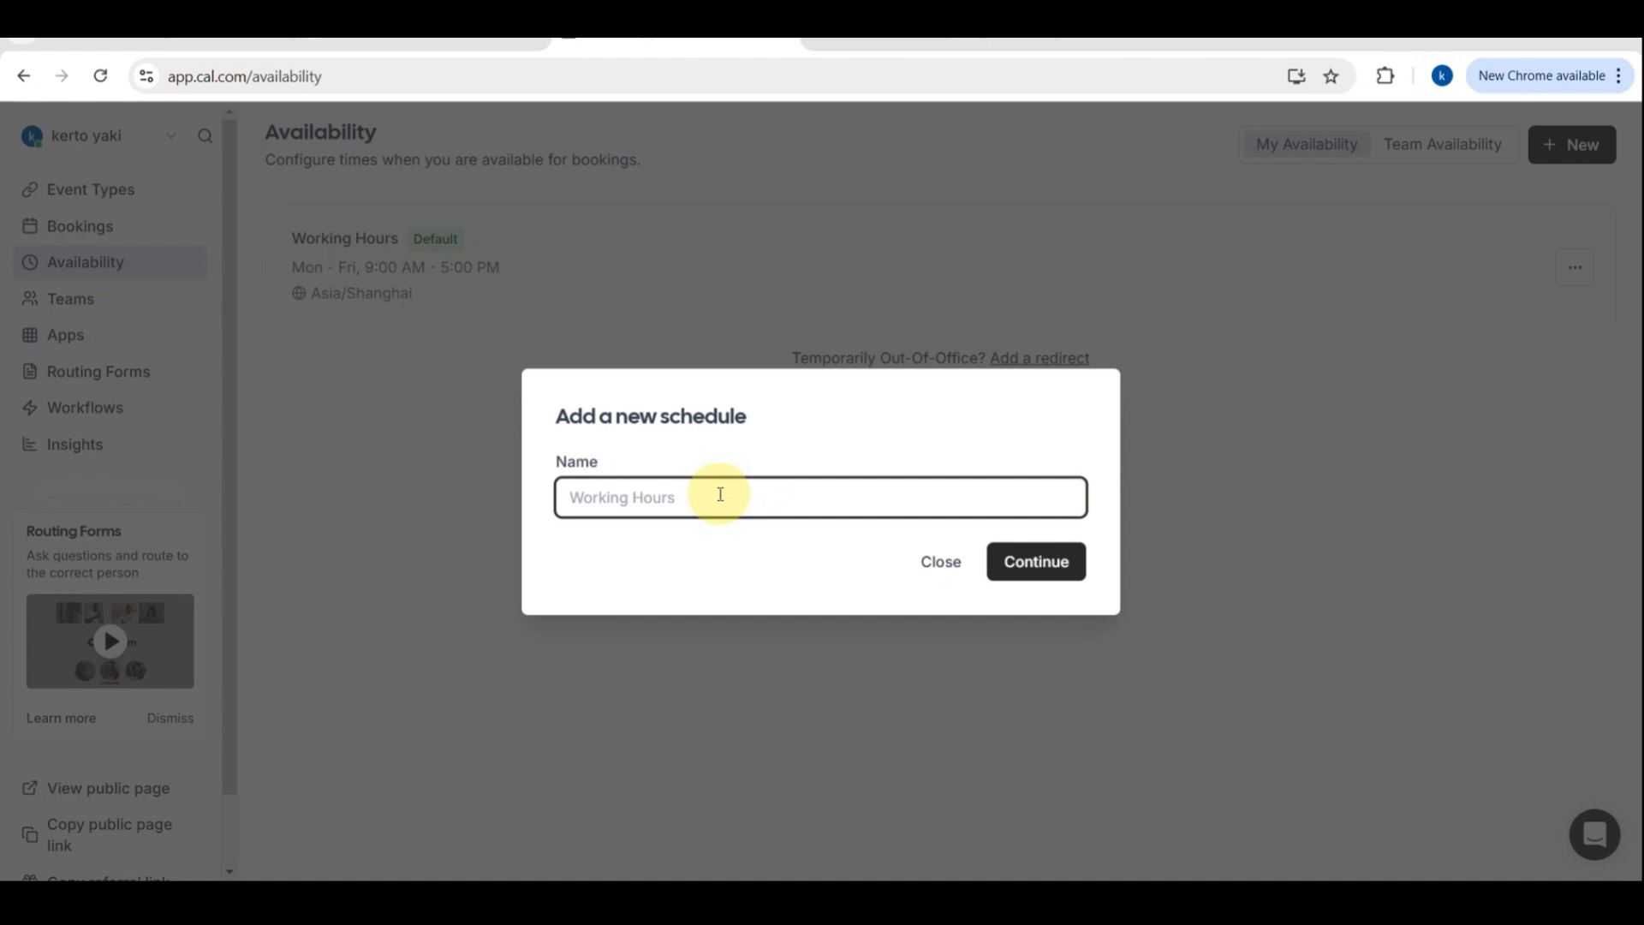
pyautogui.write('r')
pyautogui.press('BackSpace')
pyautogui.write('out of workplace')
pyautogui.press('Return')
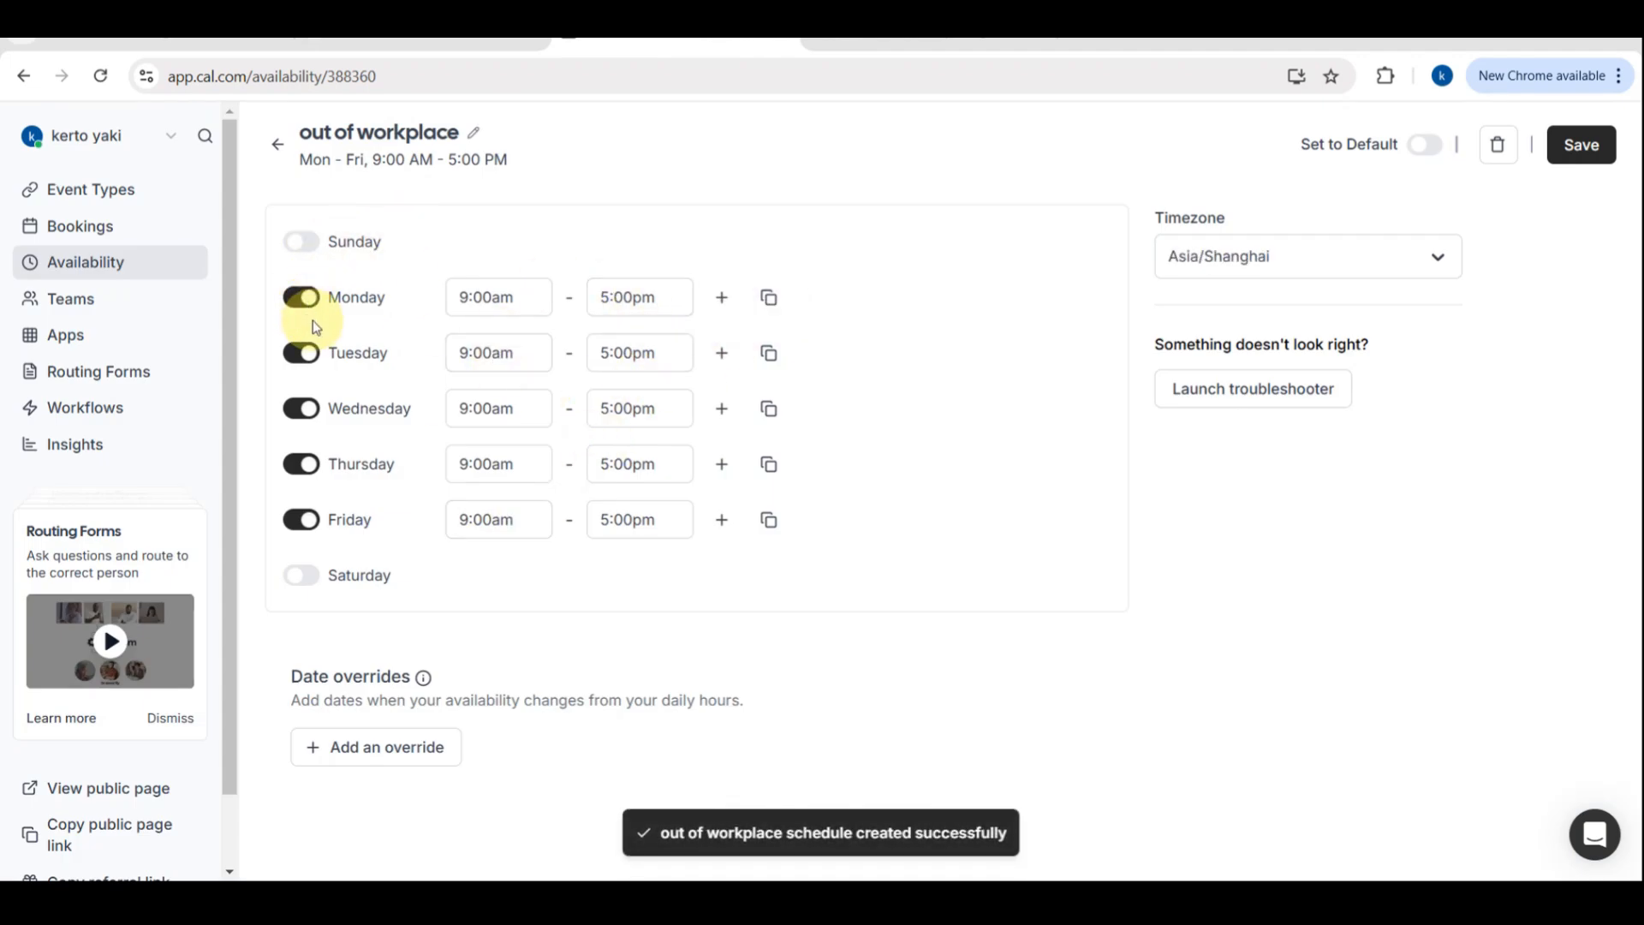
# Turn off Monday through Friday in the out of workplace schedule and turn on Saturday
pyautogui.click(305, 300)
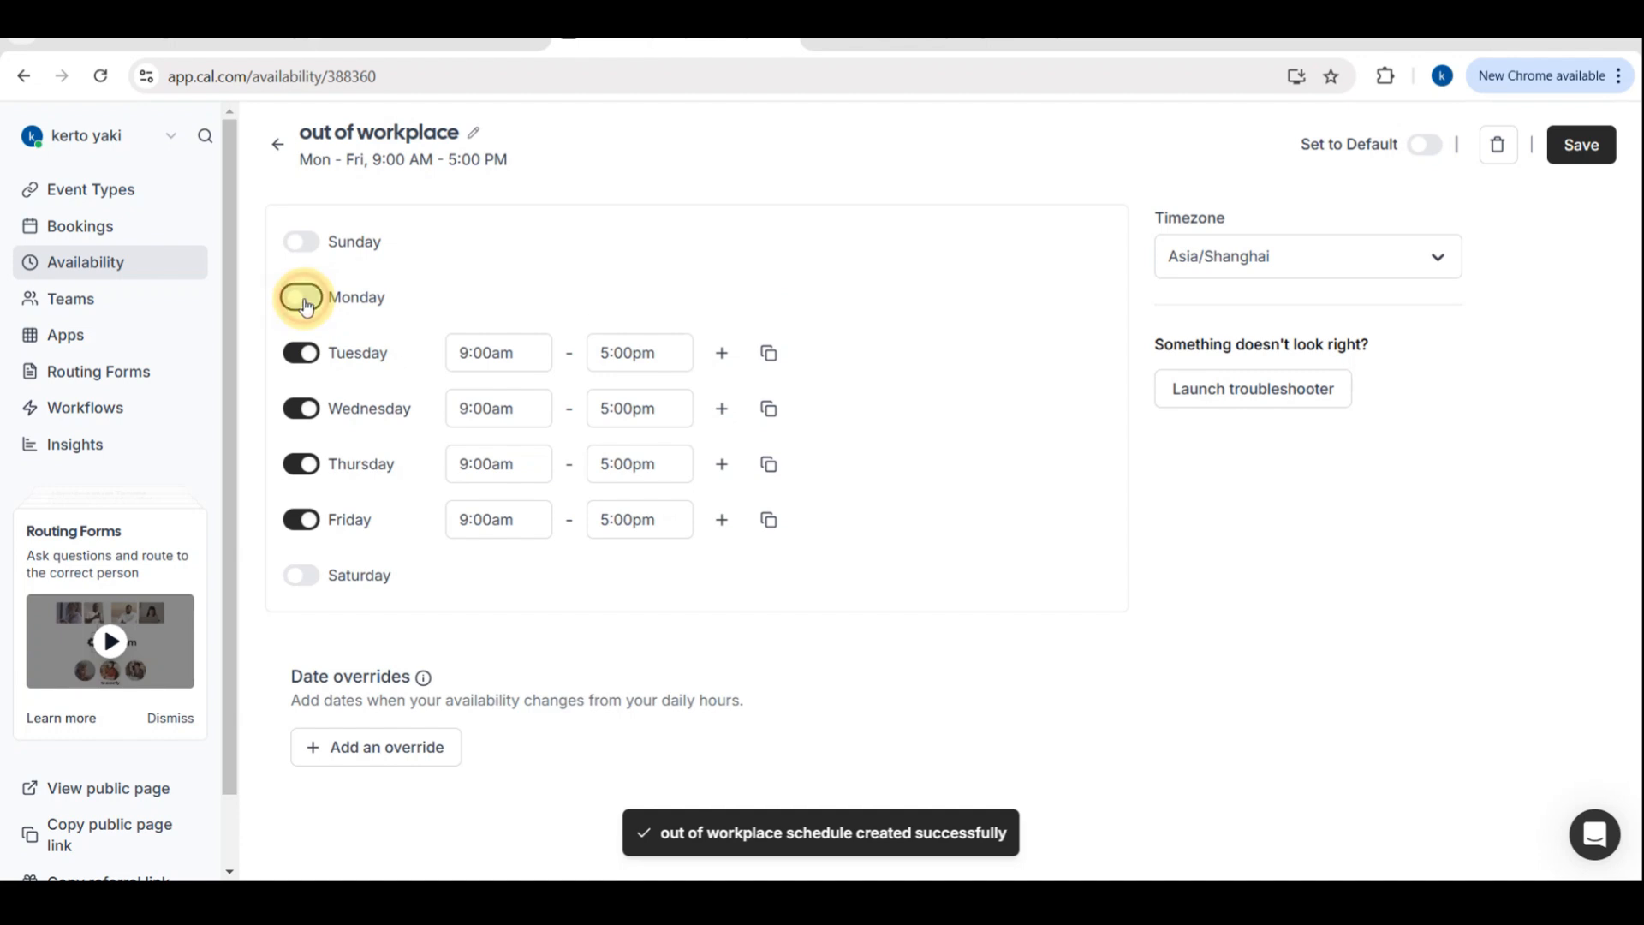
pyautogui.click(300, 354)
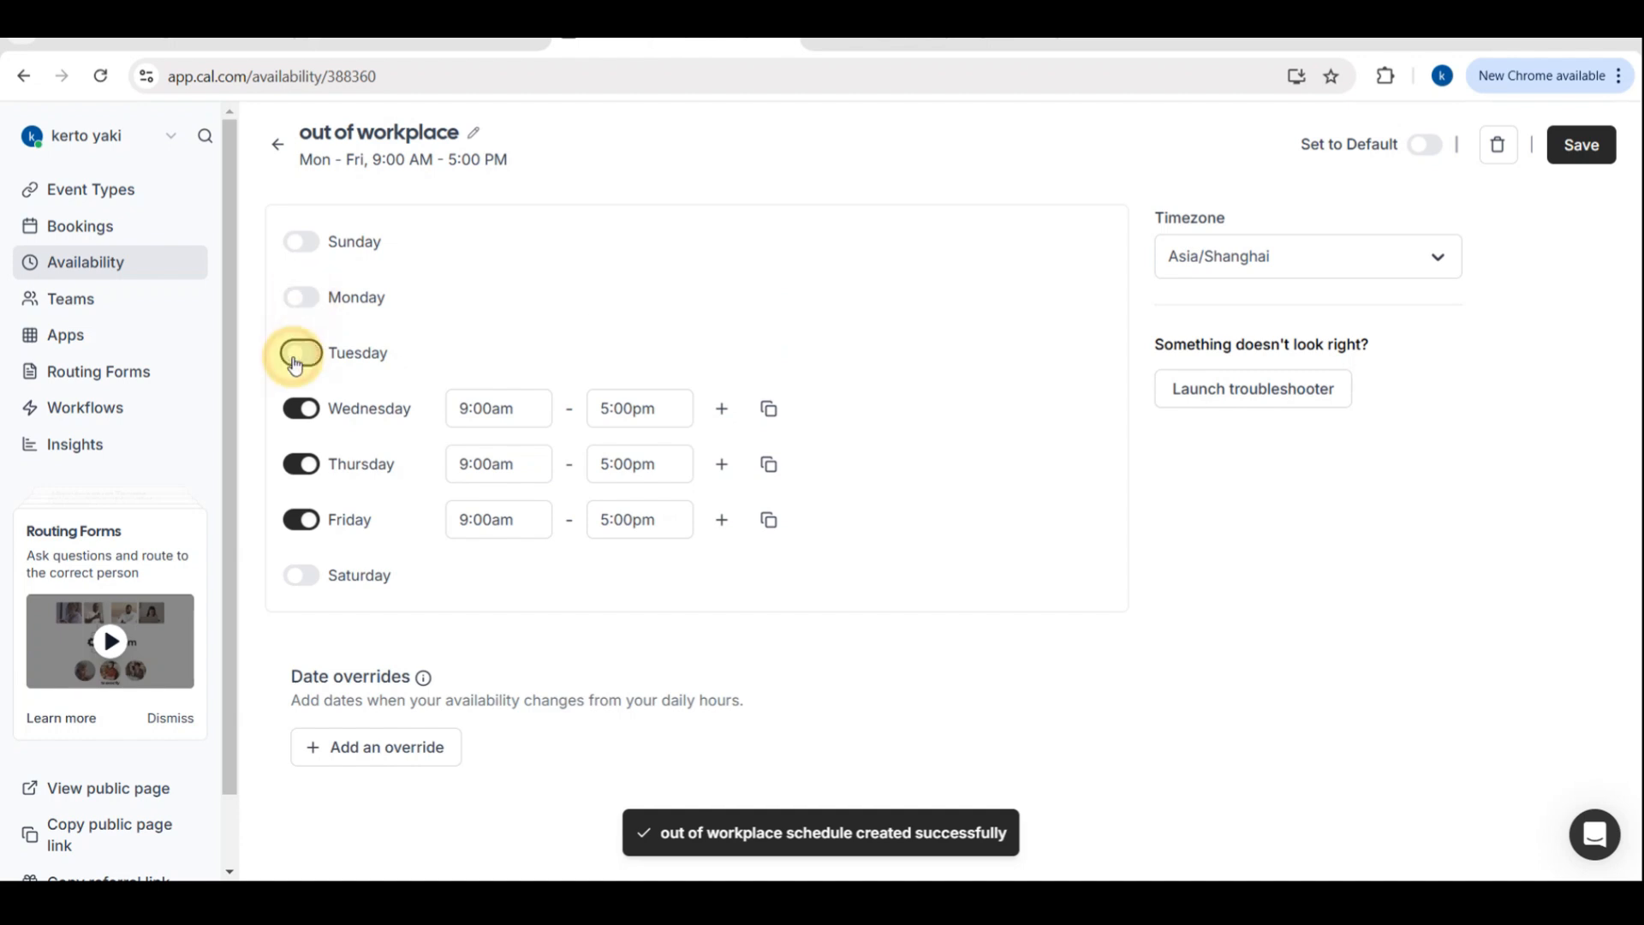
pyautogui.click(307, 411)
pyautogui.click(309, 467)
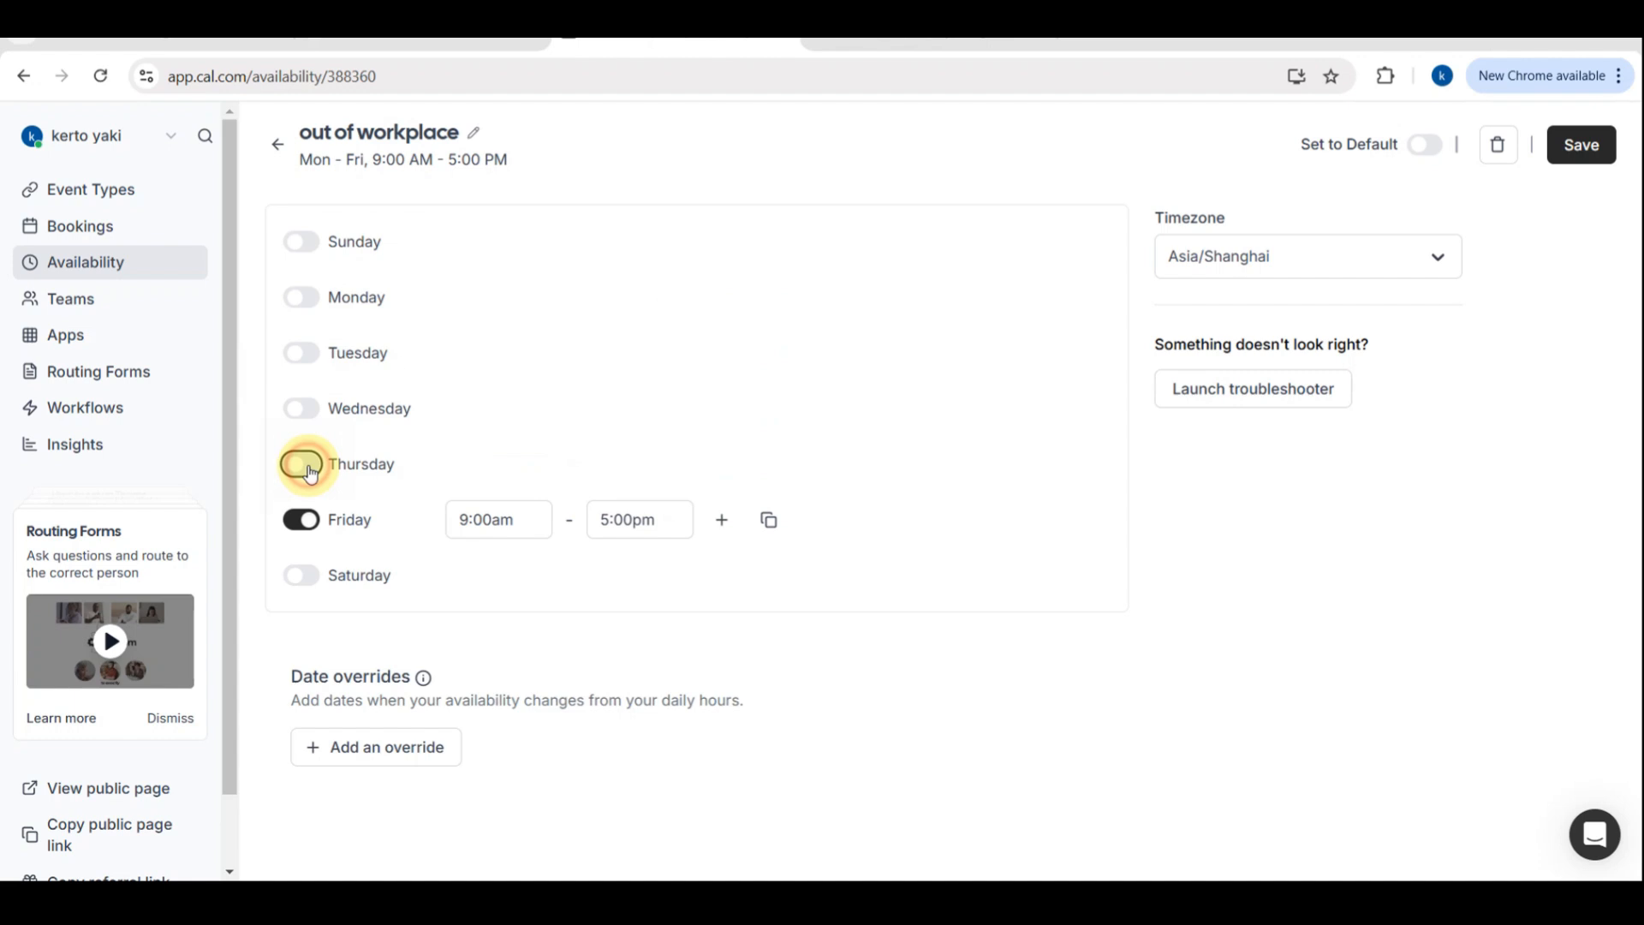
pyautogui.click(305, 520)
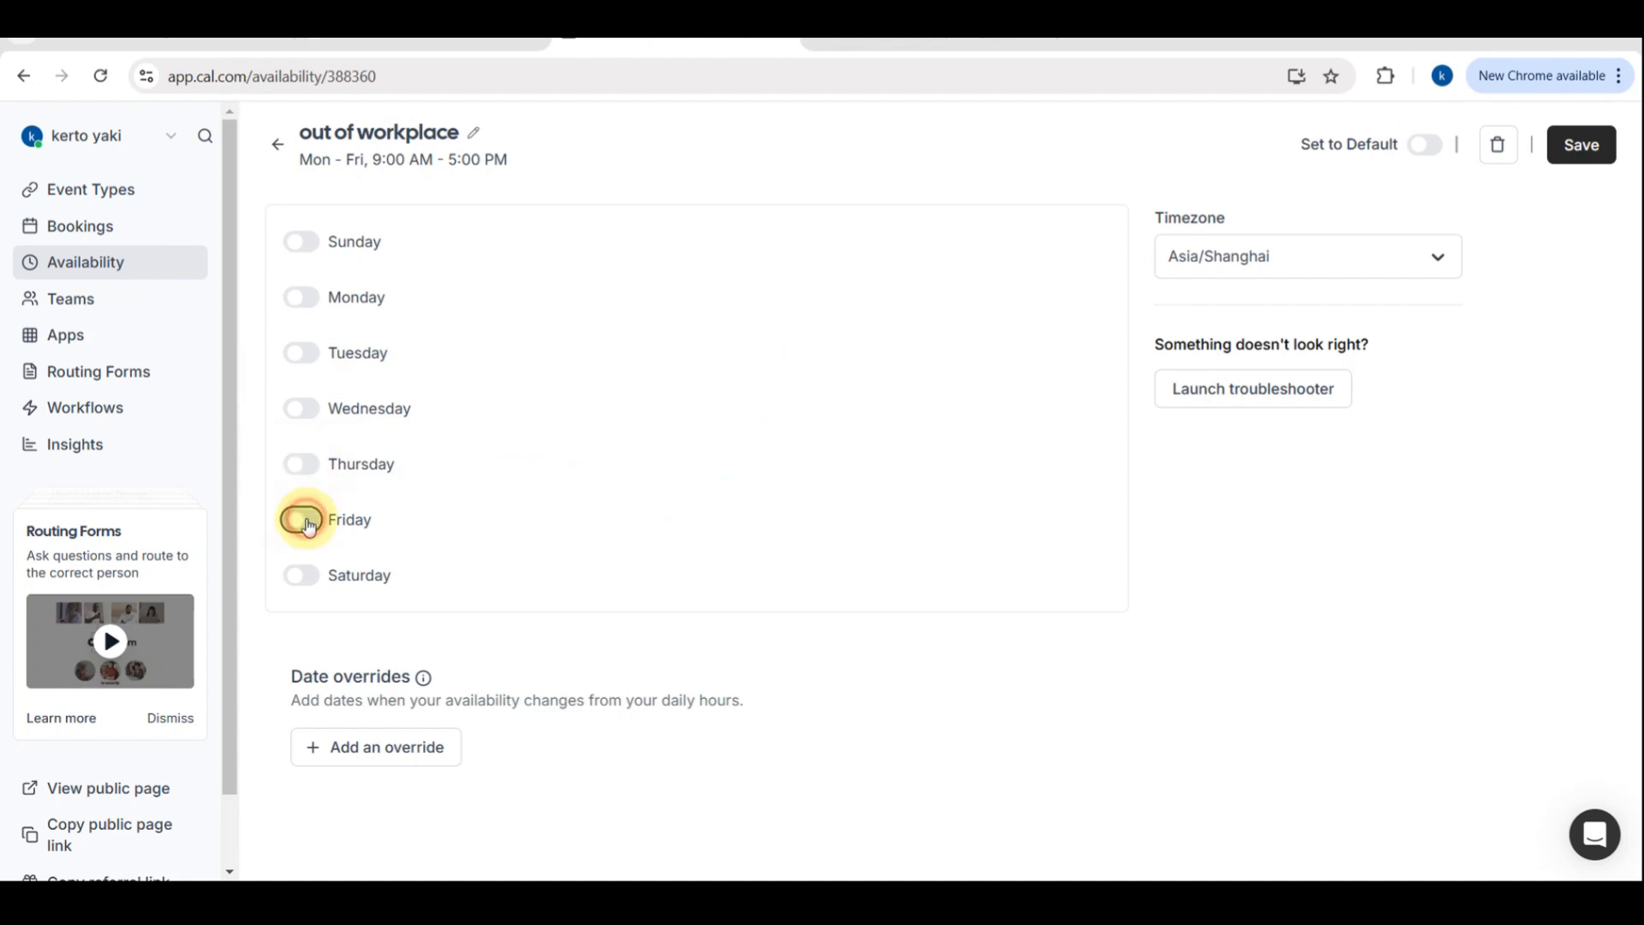
pyautogui.click(298, 573)
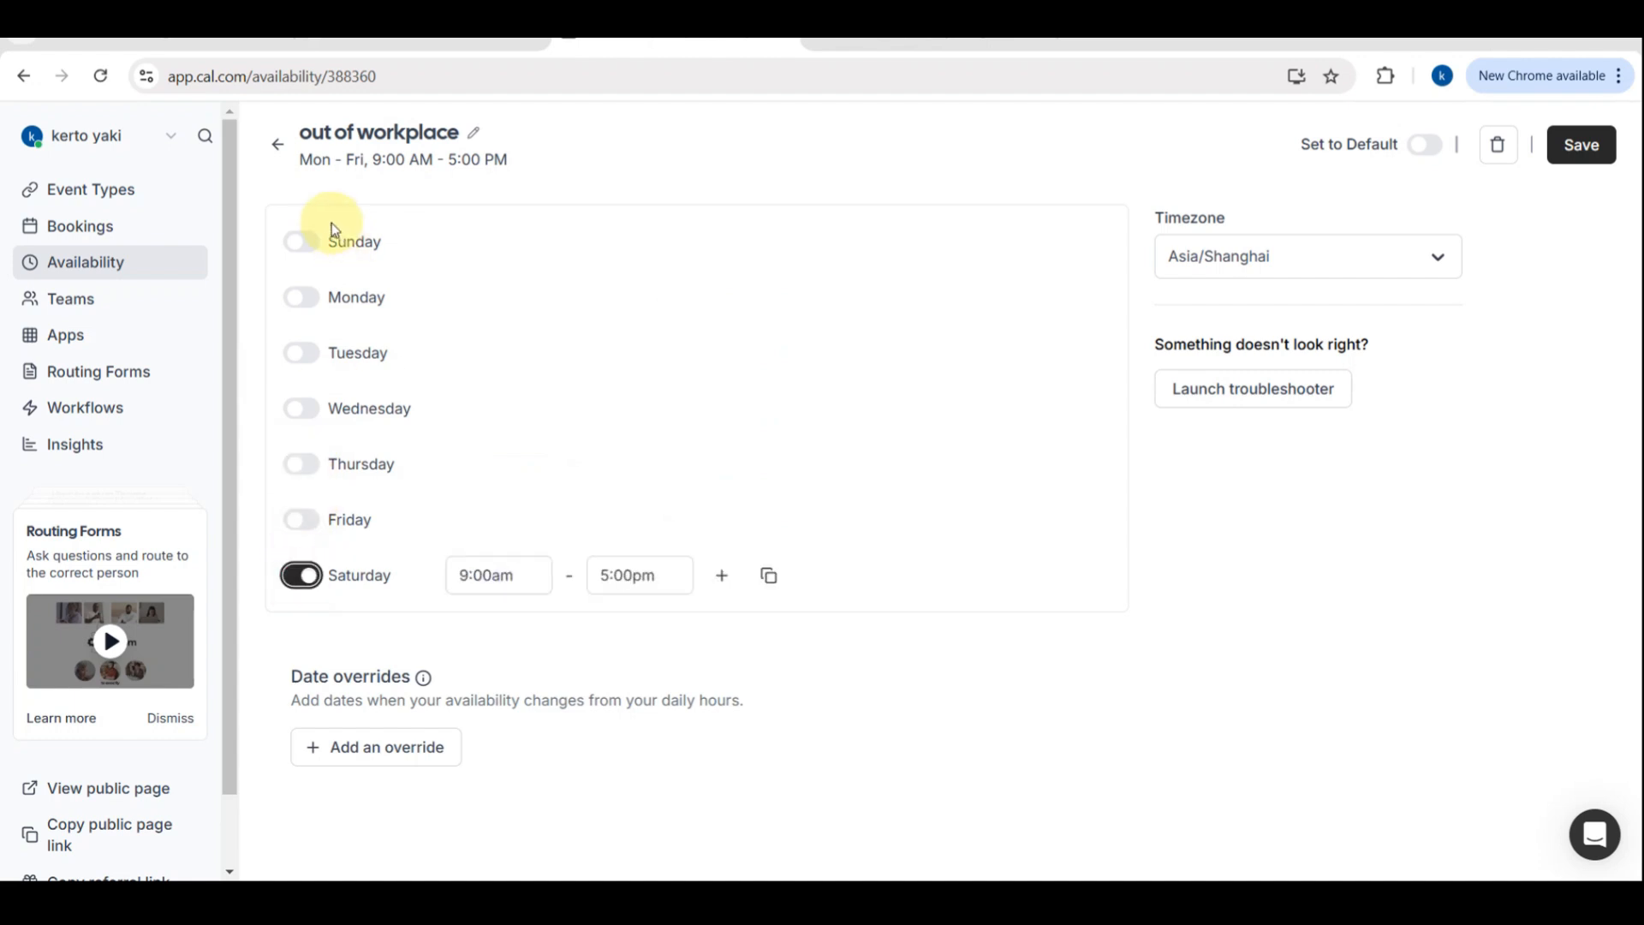
# Turn on Sunday in the out of workplace schedule and save the schedule
pyautogui.click(310, 249)
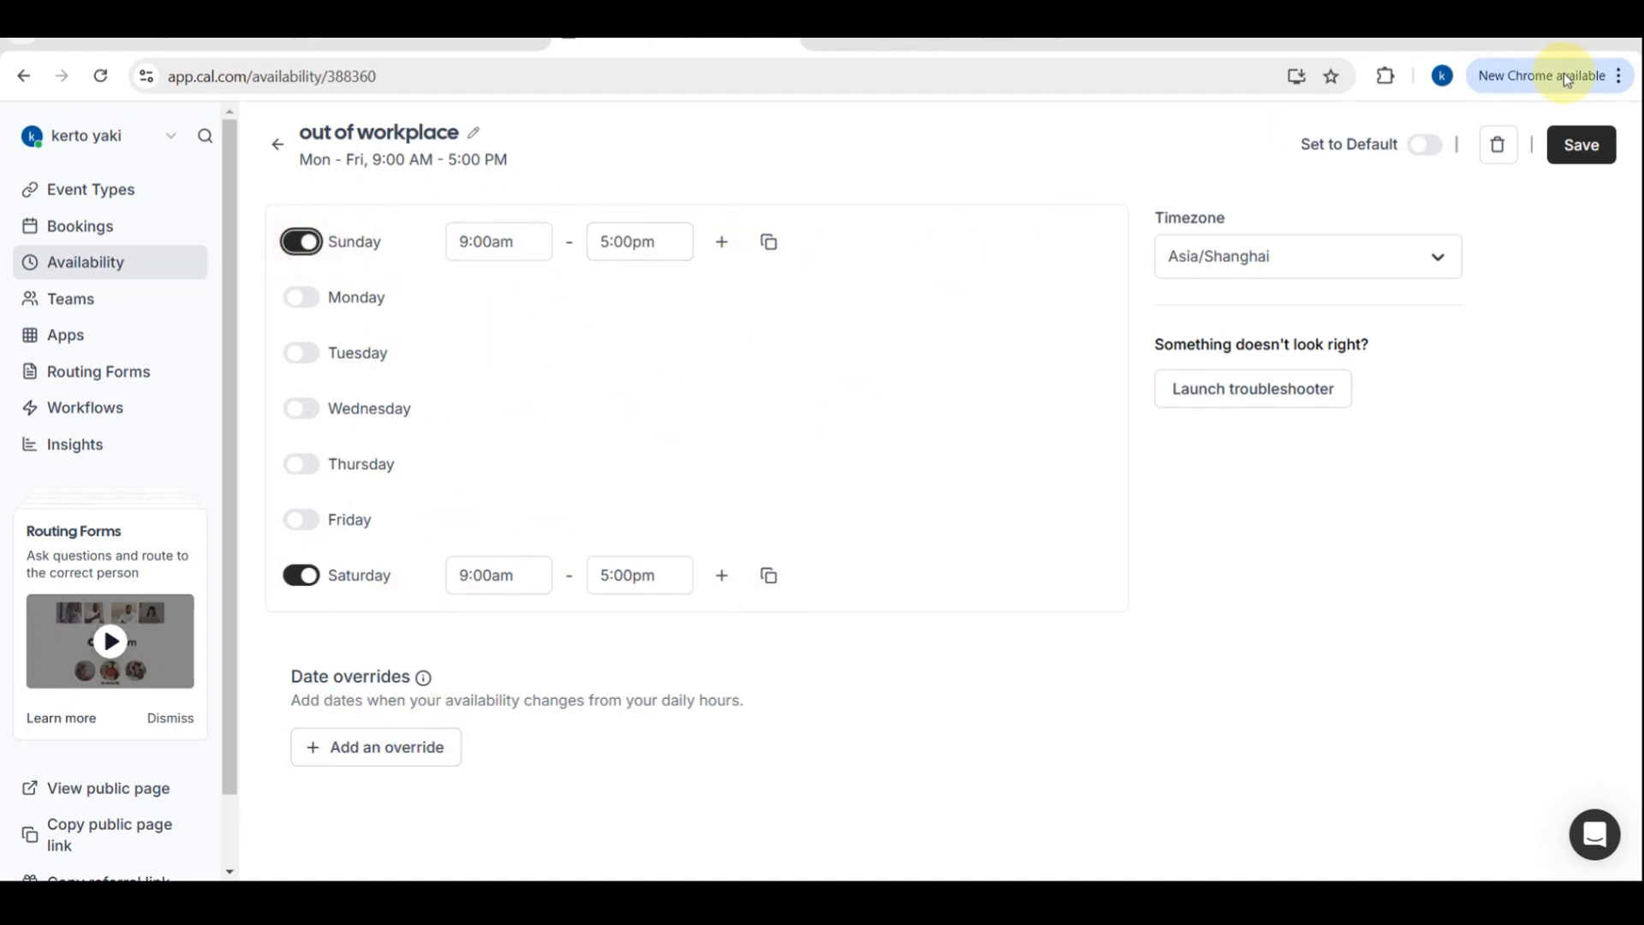
pyautogui.click(1592, 151)
pyautogui.click(1593, 151)
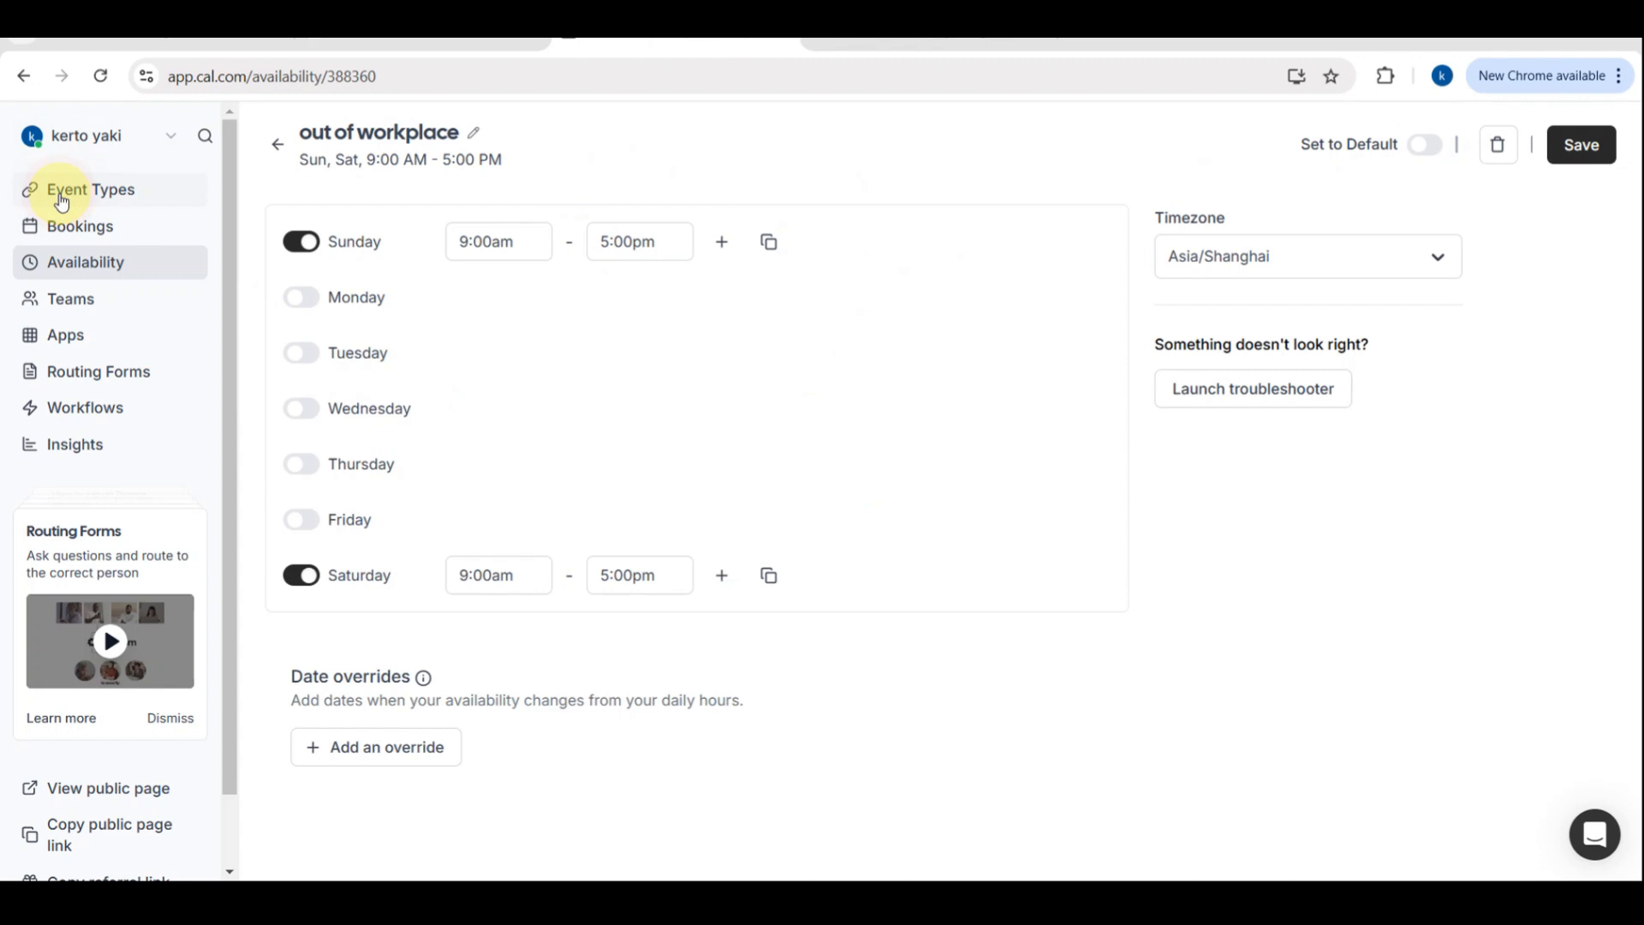
# Go back to Event Types and open the public profile page to review the listed events
pyautogui.click(108, 193)
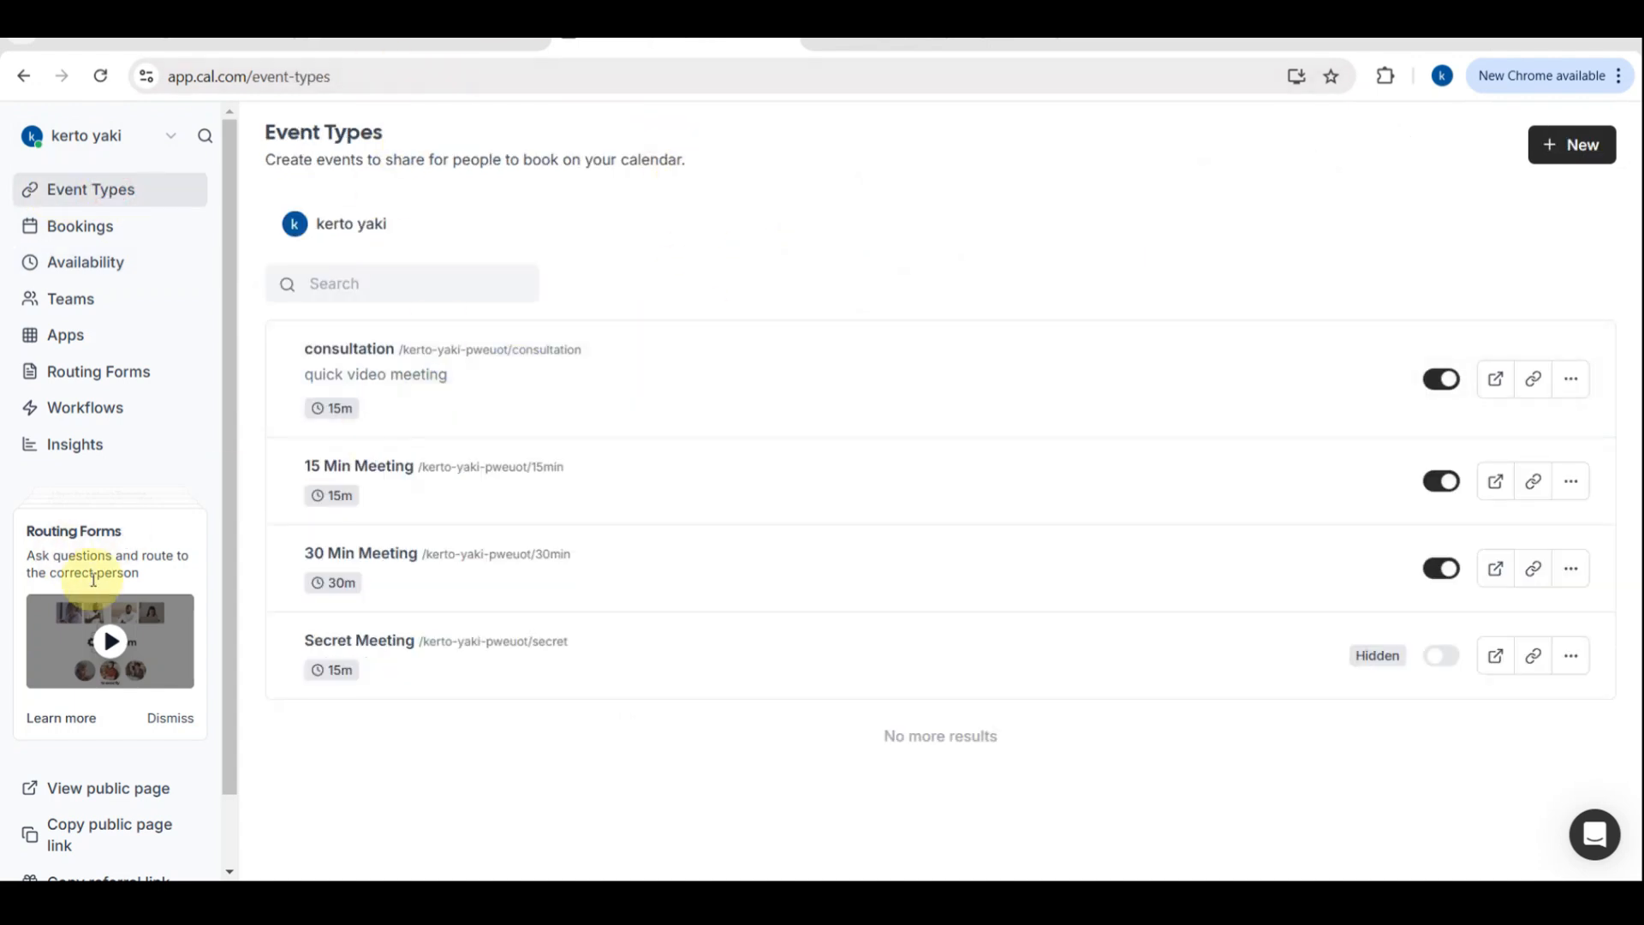
pyautogui.keyDown('ctrl'); pyautogui.scroll(5, 60, 532); pyautogui.keyUp('ctrl')
pyautogui.keyDown('ctrl'); pyautogui.scroll(-5, 59, 532); pyautogui.keyUp('ctrl')
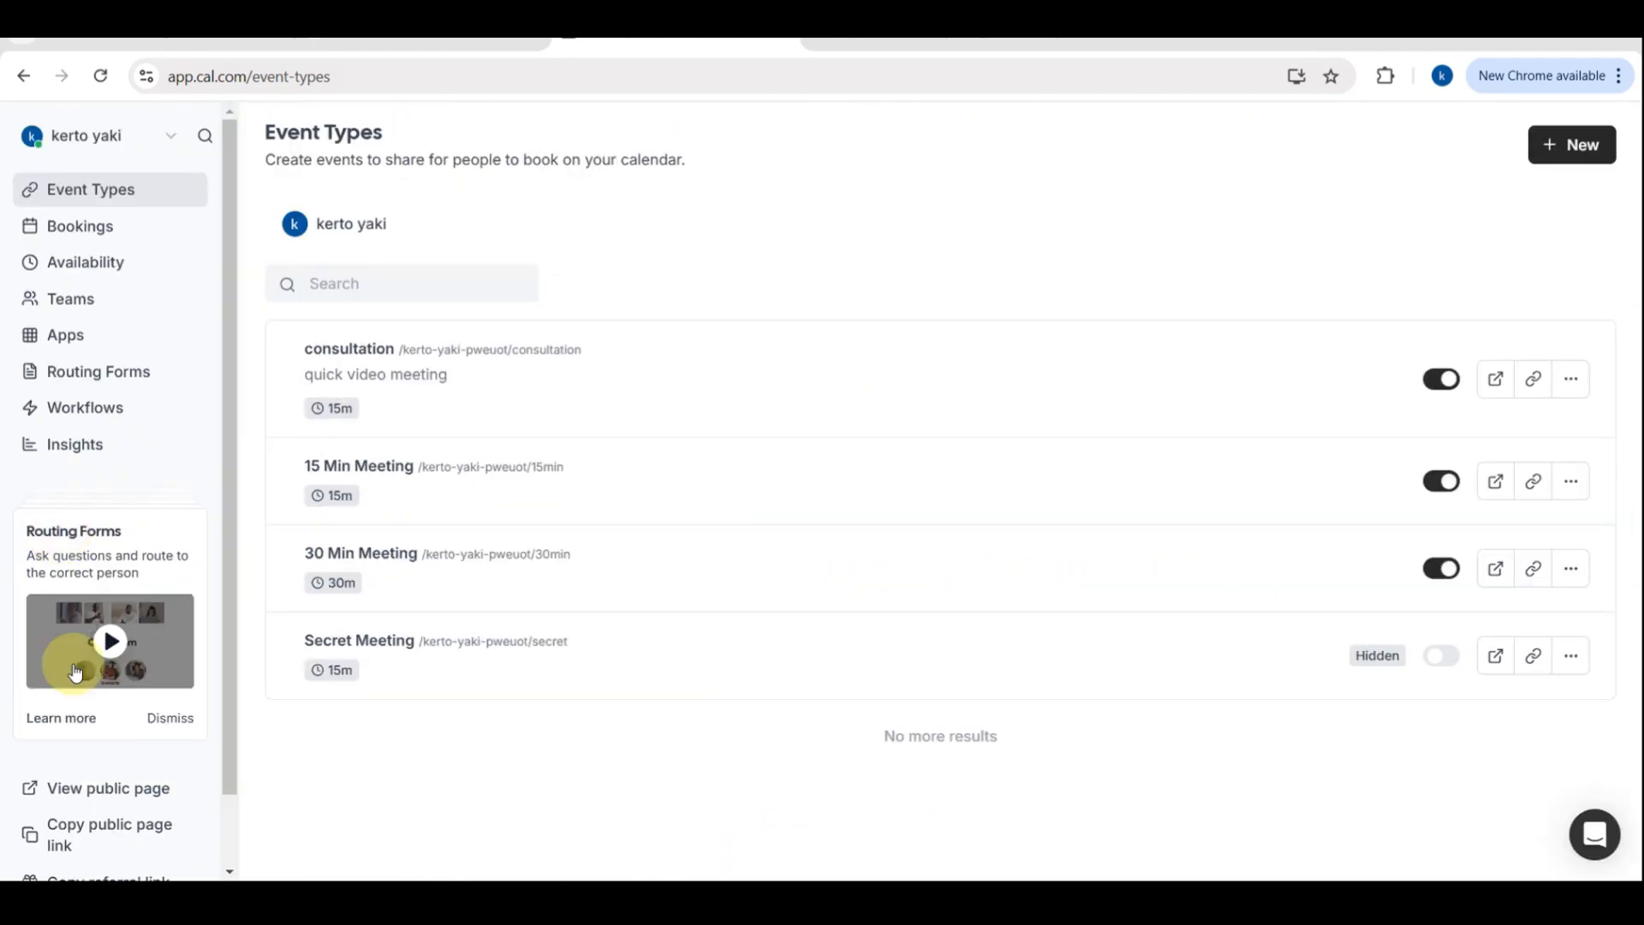
pyautogui.click(48, 790)
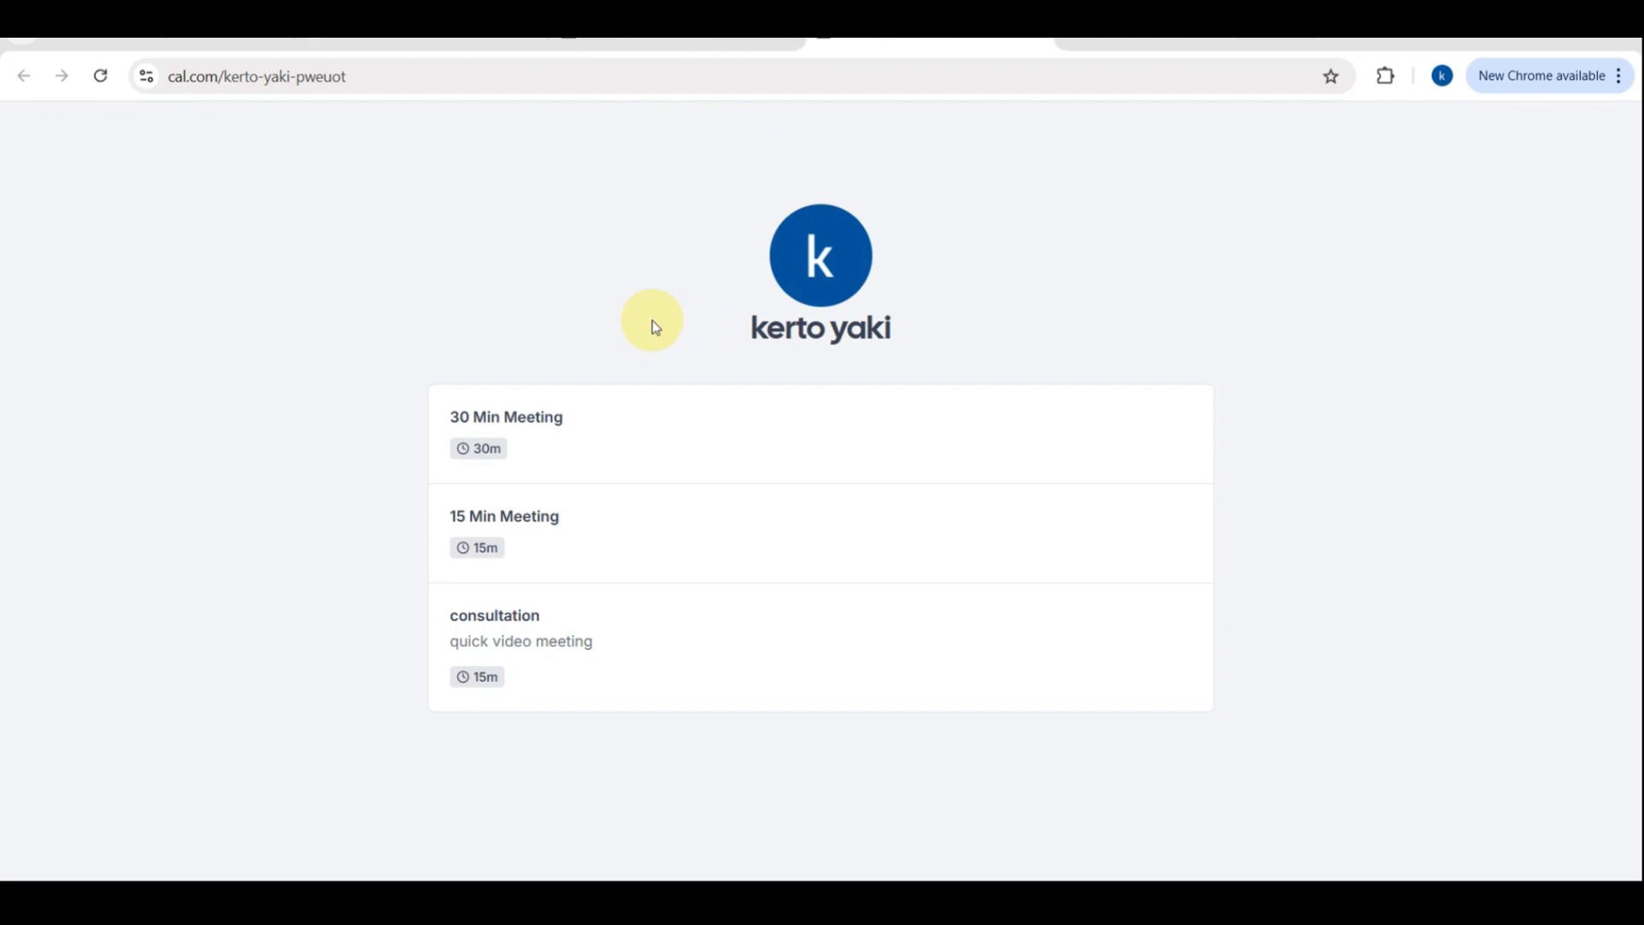
pyautogui.keyDown('ctrl'); pyautogui.scroll(3, 752, 323); pyautogui.keyUp('ctrl')
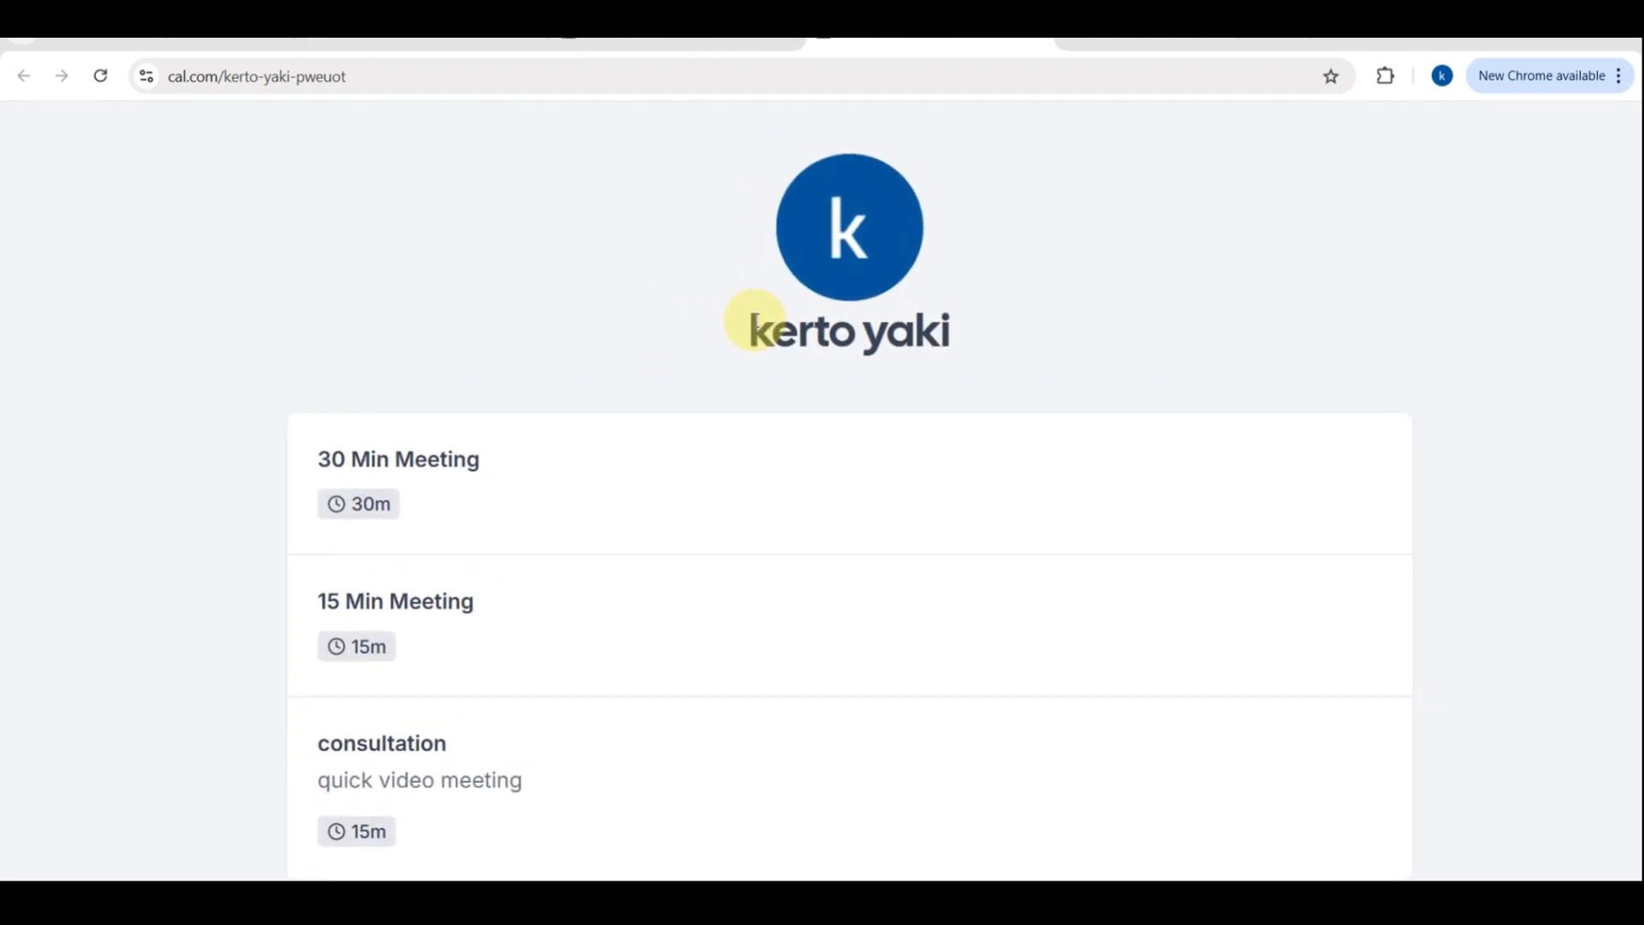
pyautogui.keyDown('ctrl'); pyautogui.scroll(-3, 752, 323); pyautogui.keyUp('ctrl')
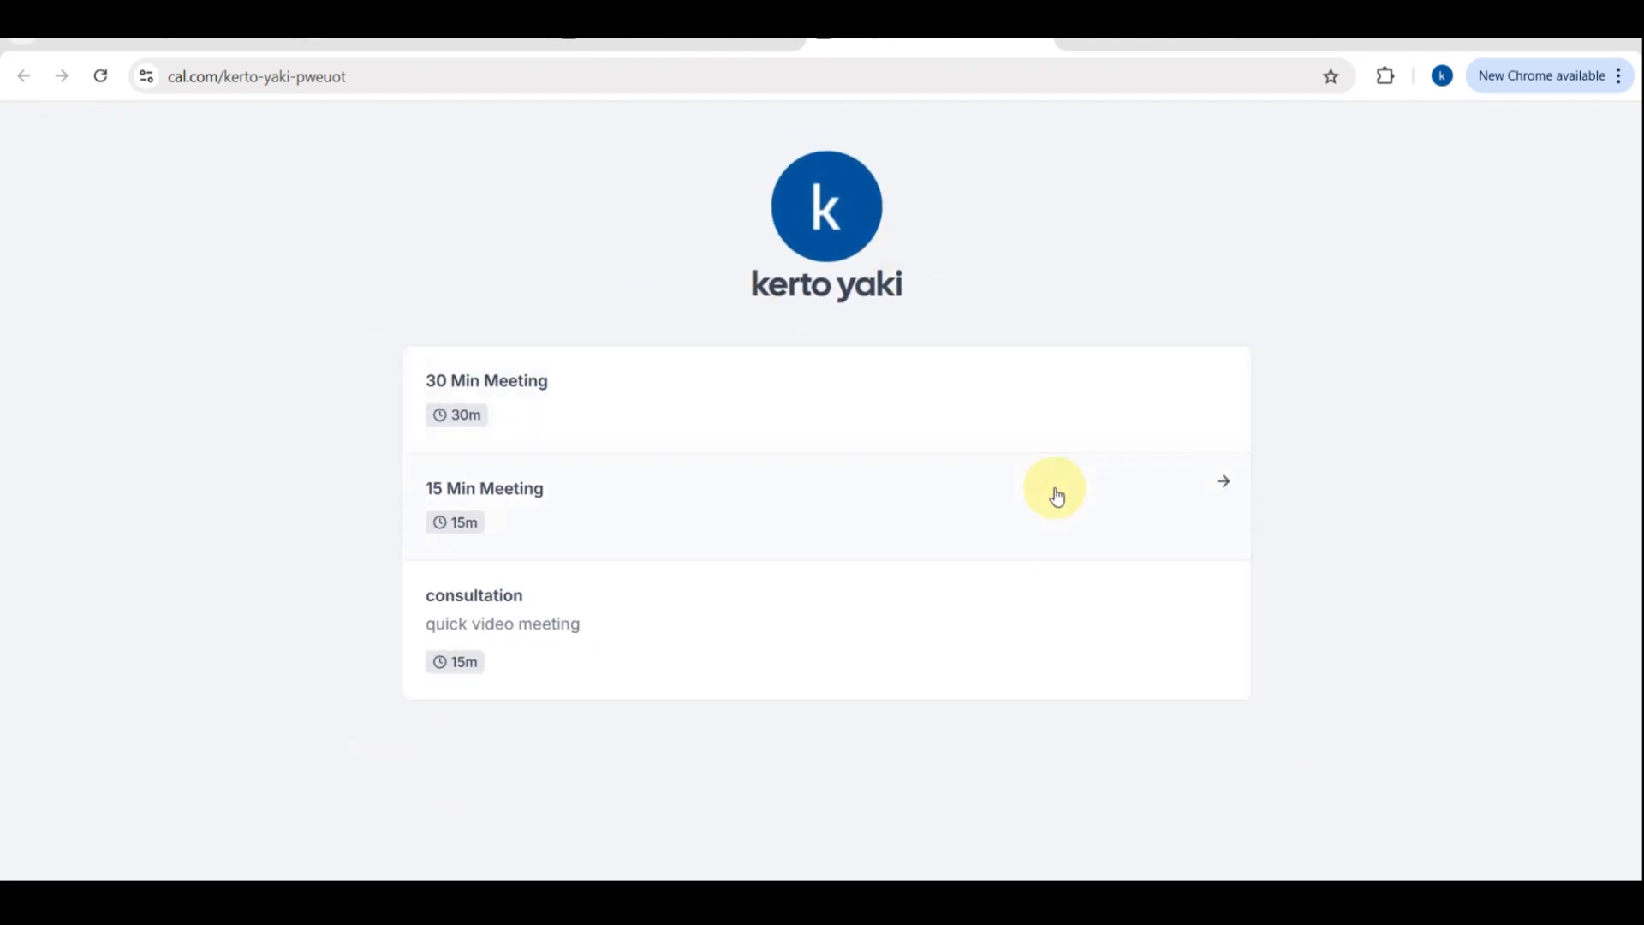